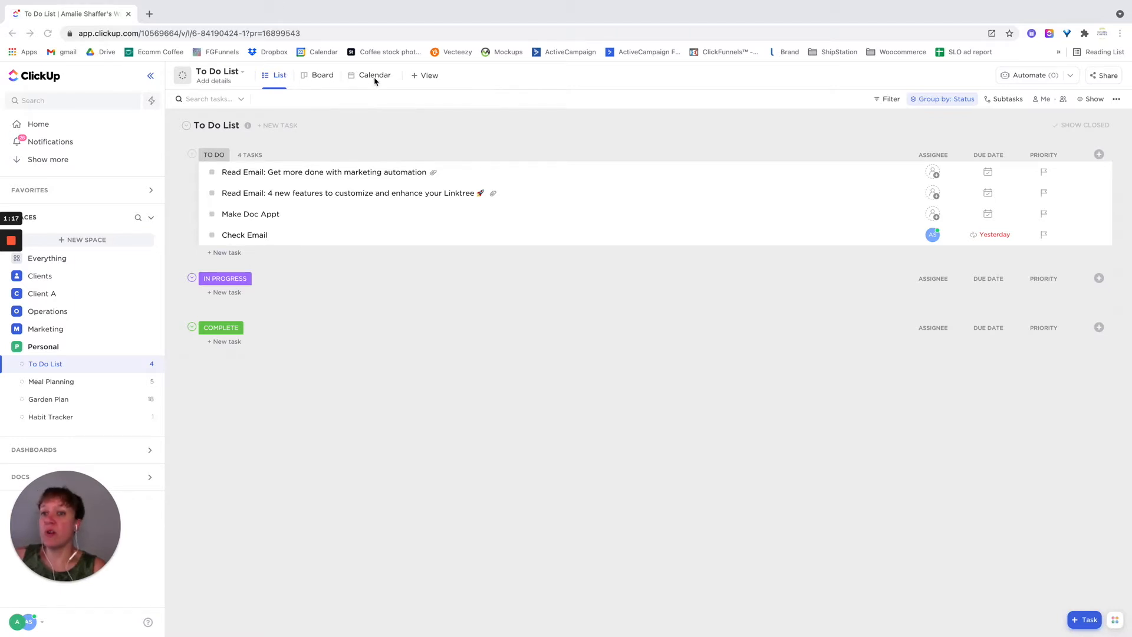
- Look at the weekday recurrence on the Check Email task's due date, and set that task's status to Complete
click(988, 236)
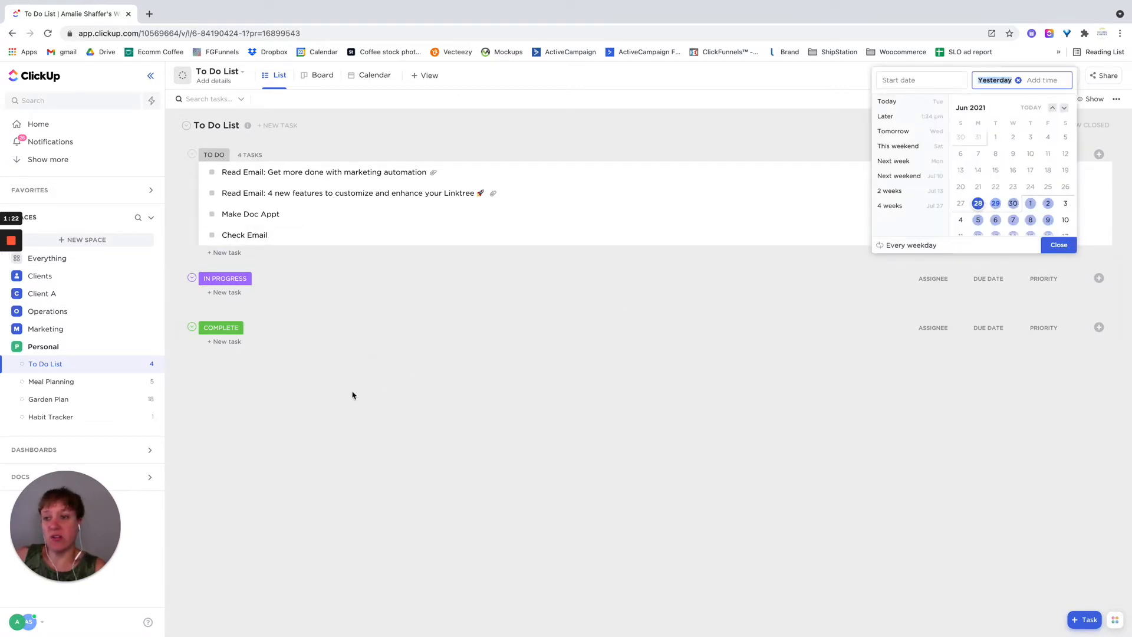
click(257, 411)
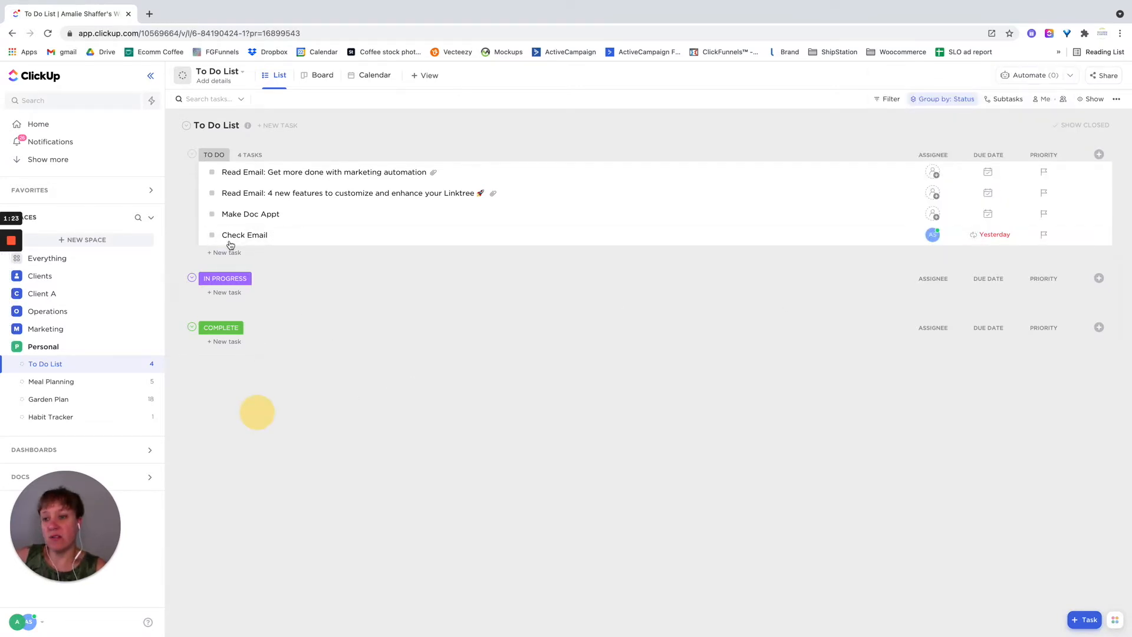
click(212, 236)
click(227, 351)
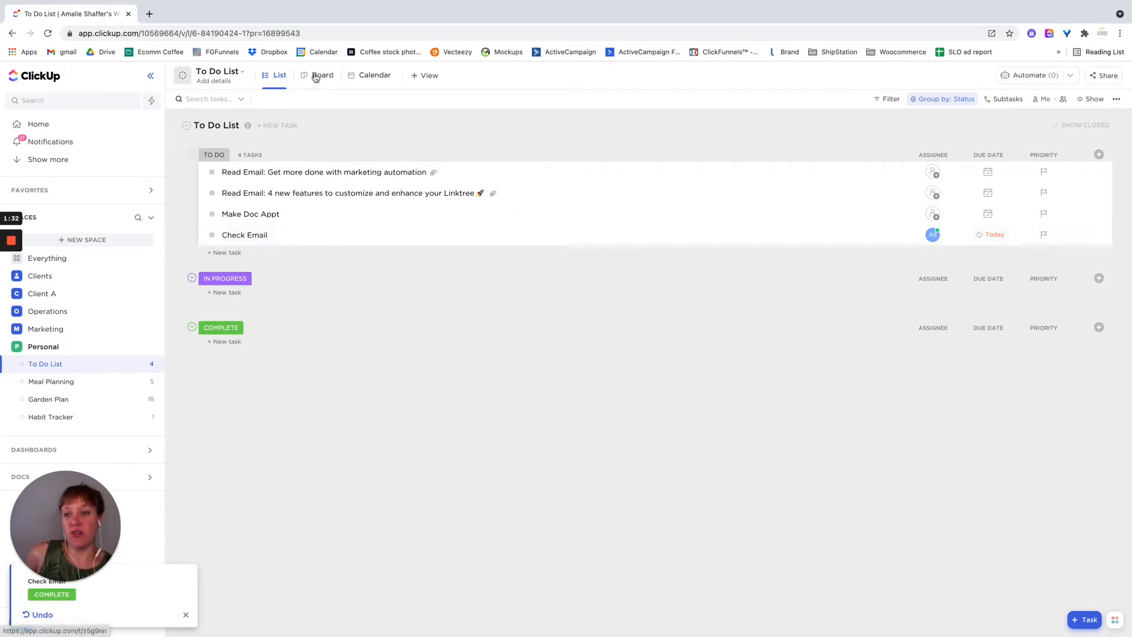
- Show the To Do List in Calendar view and open the Home page in a separate browser tab
click(366, 78)
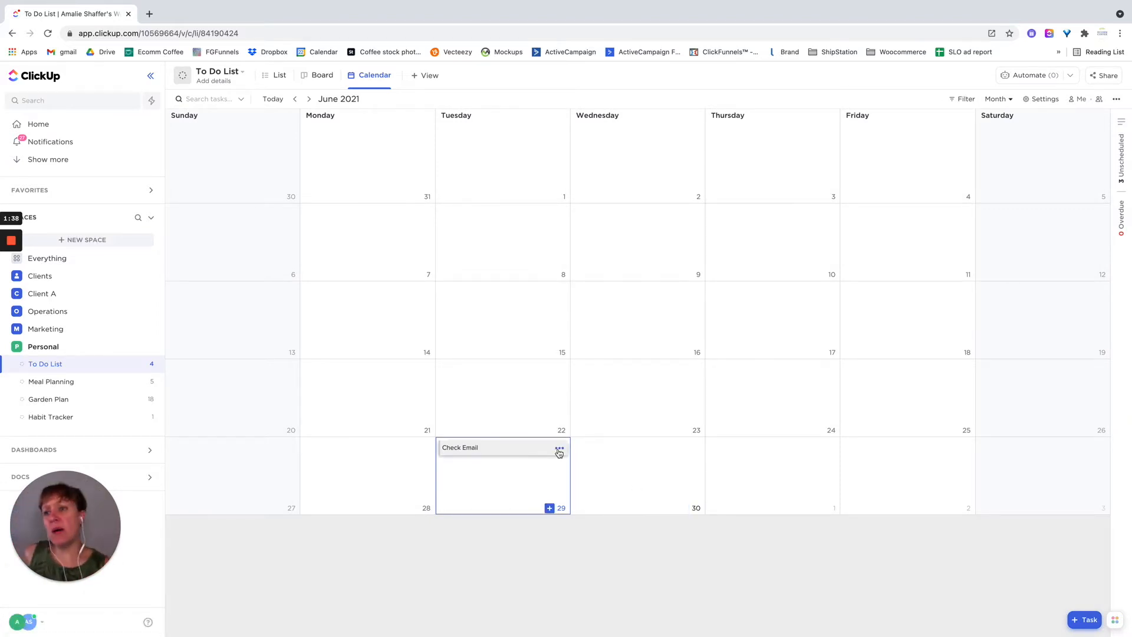
right_click(49, 125)
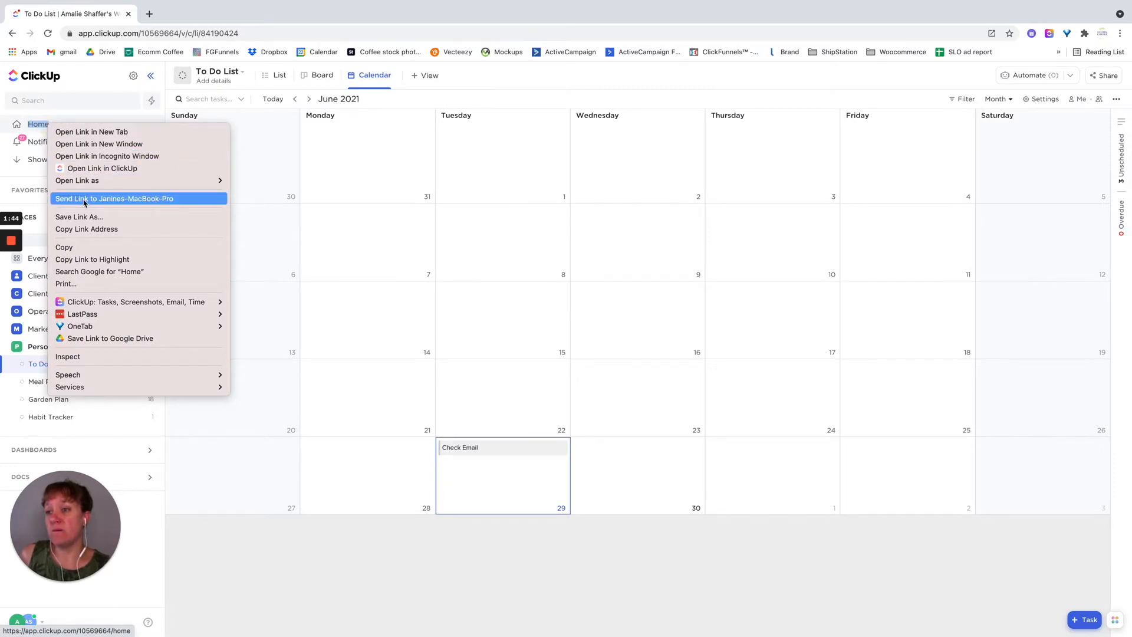
click(85, 132)
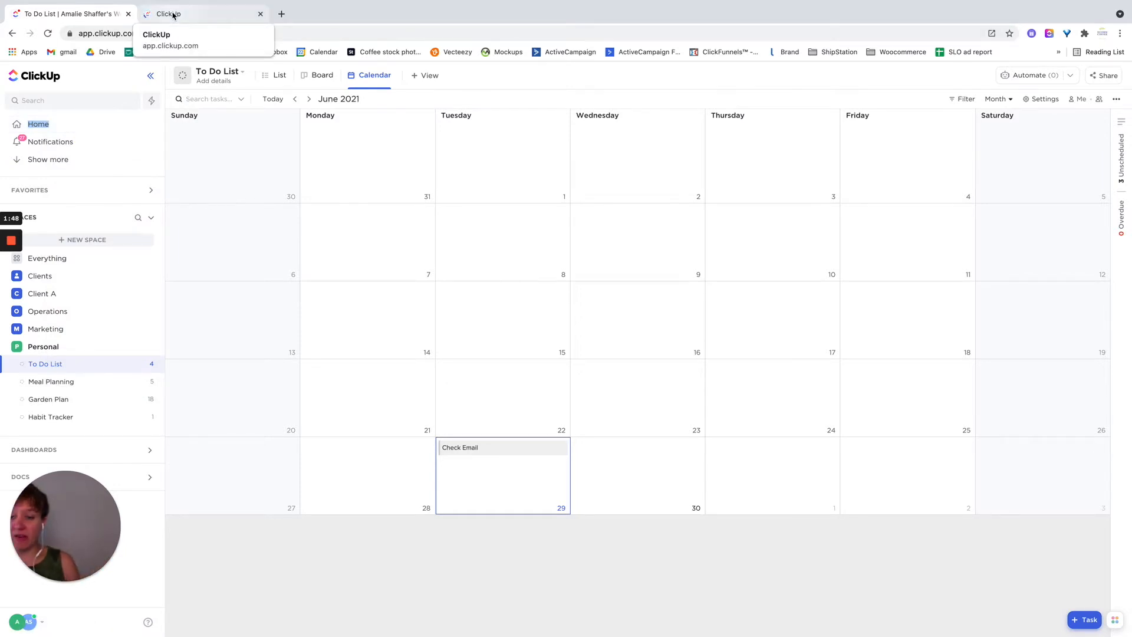
click(172, 14)
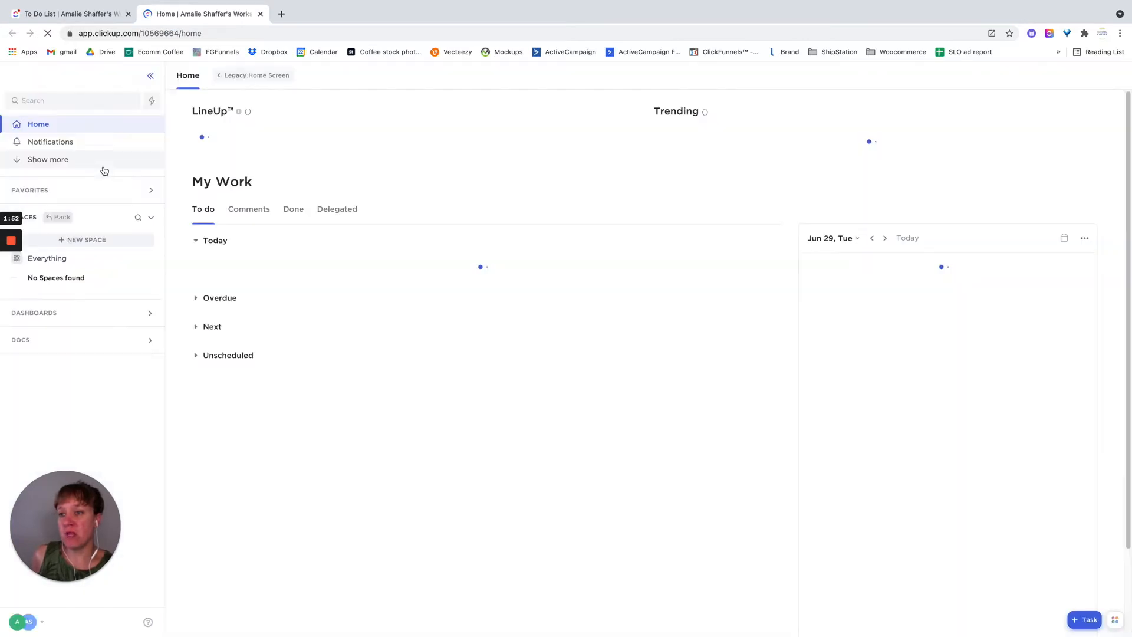
- Review the Home page's My Work tasks and the early hours of the day's schedule
click(39, 125)
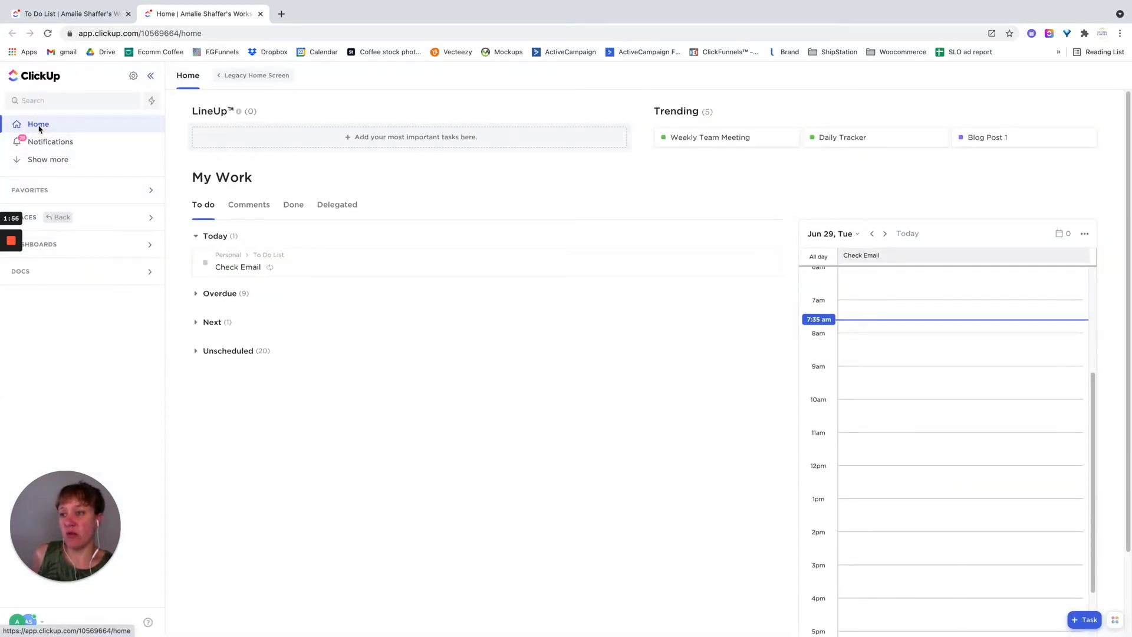
click(41, 127)
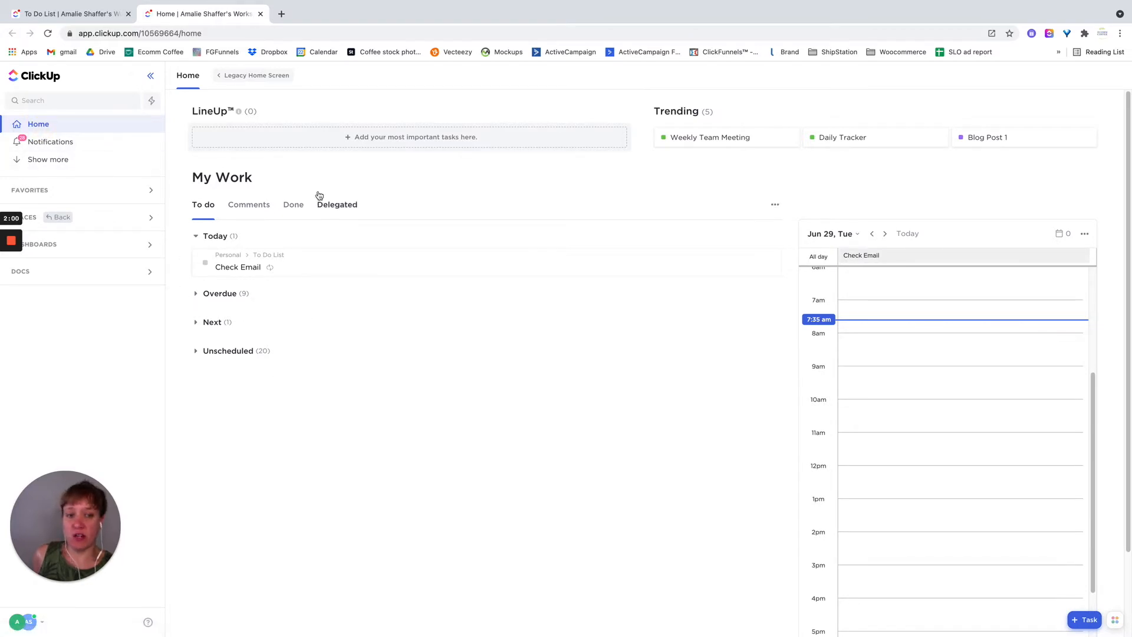
scroll(1016, 354, up, 5)
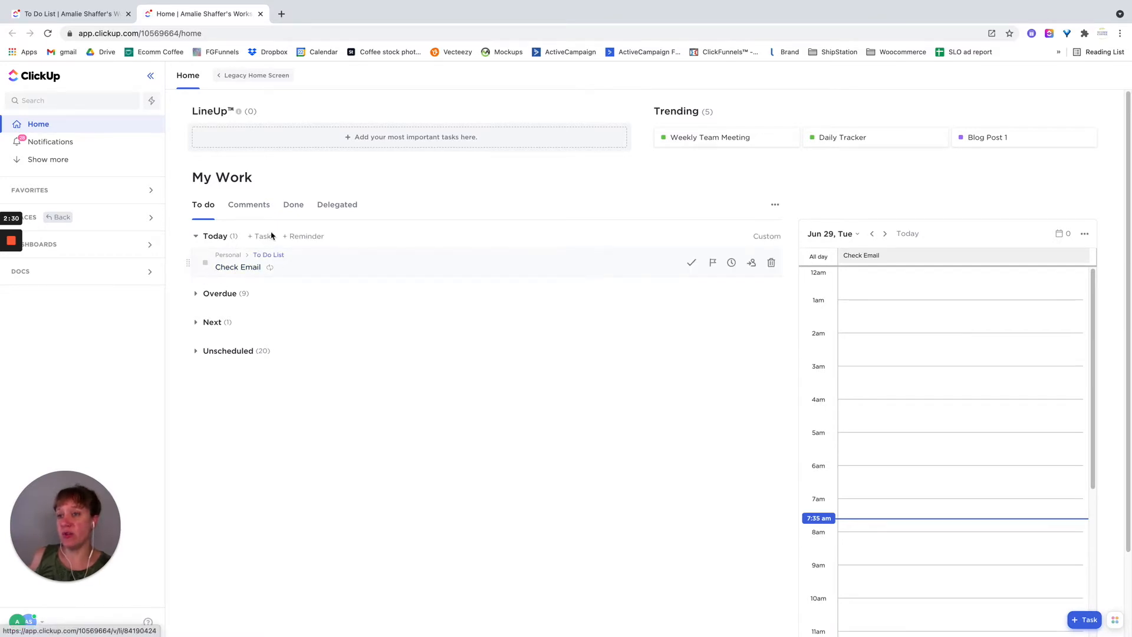
- Return to the To Do List in List view and look over the options available for that list
click(85, 16)
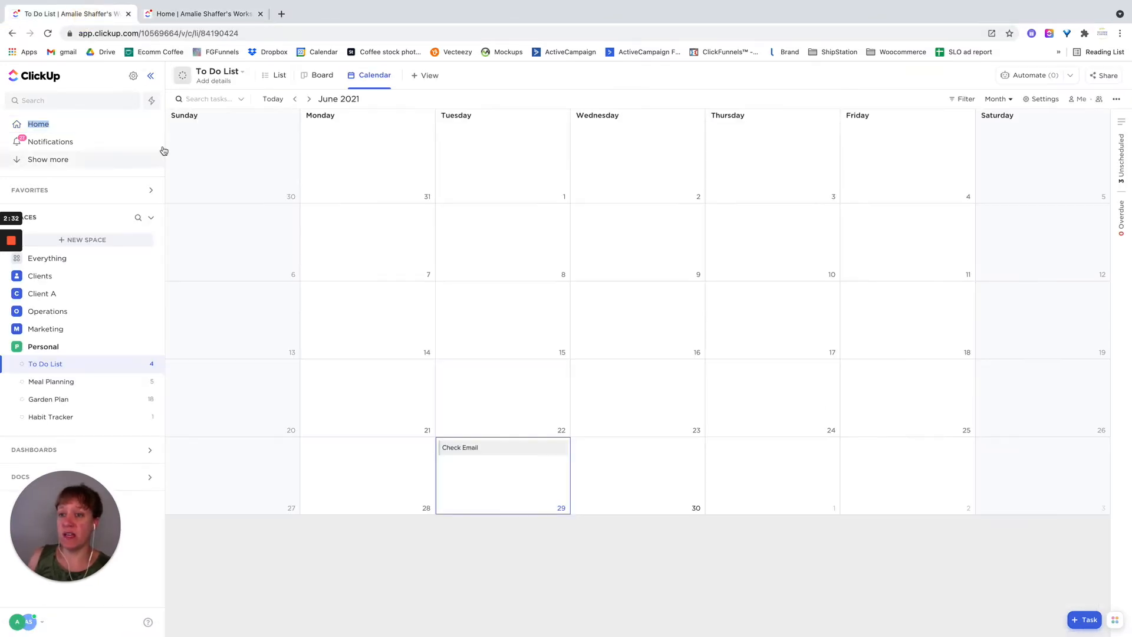
click(275, 75)
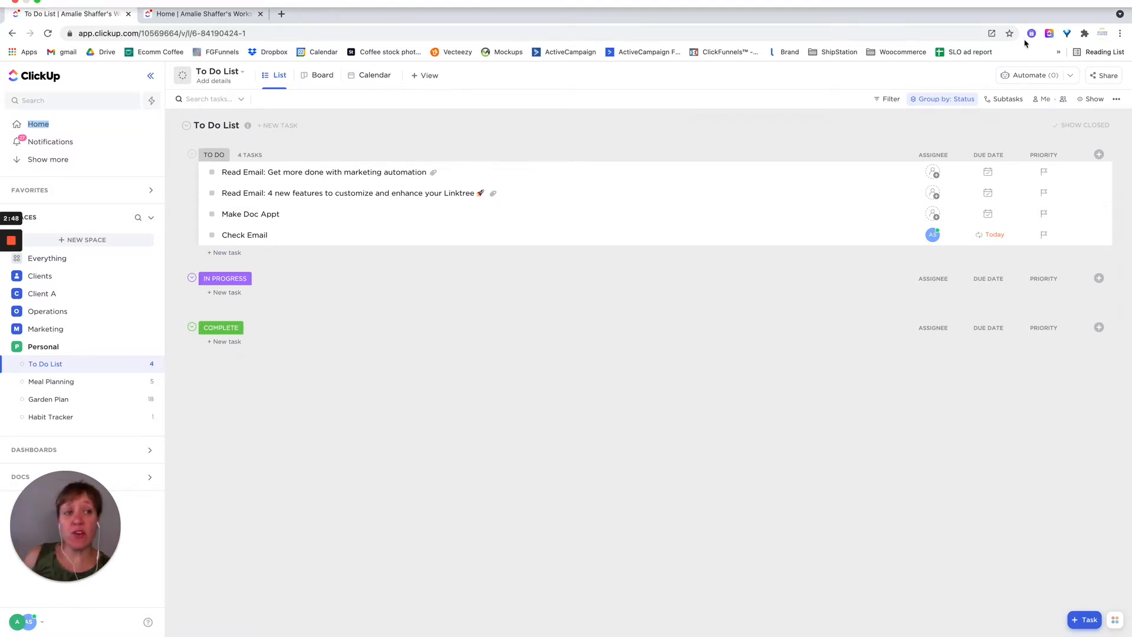
mouse_move(1049, 1)
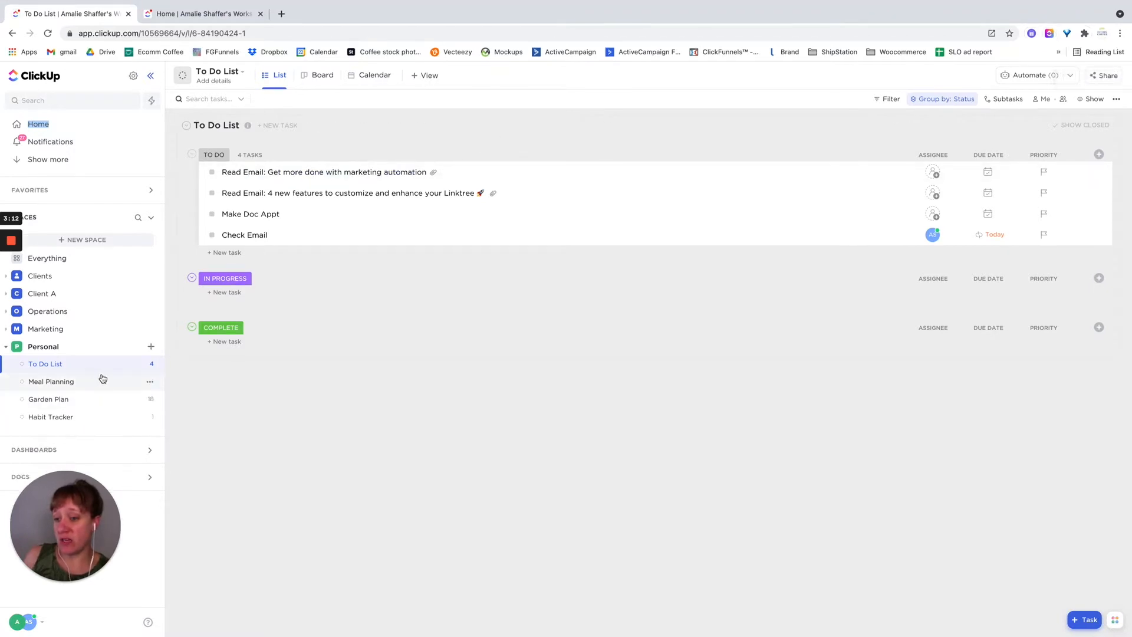
click(151, 366)
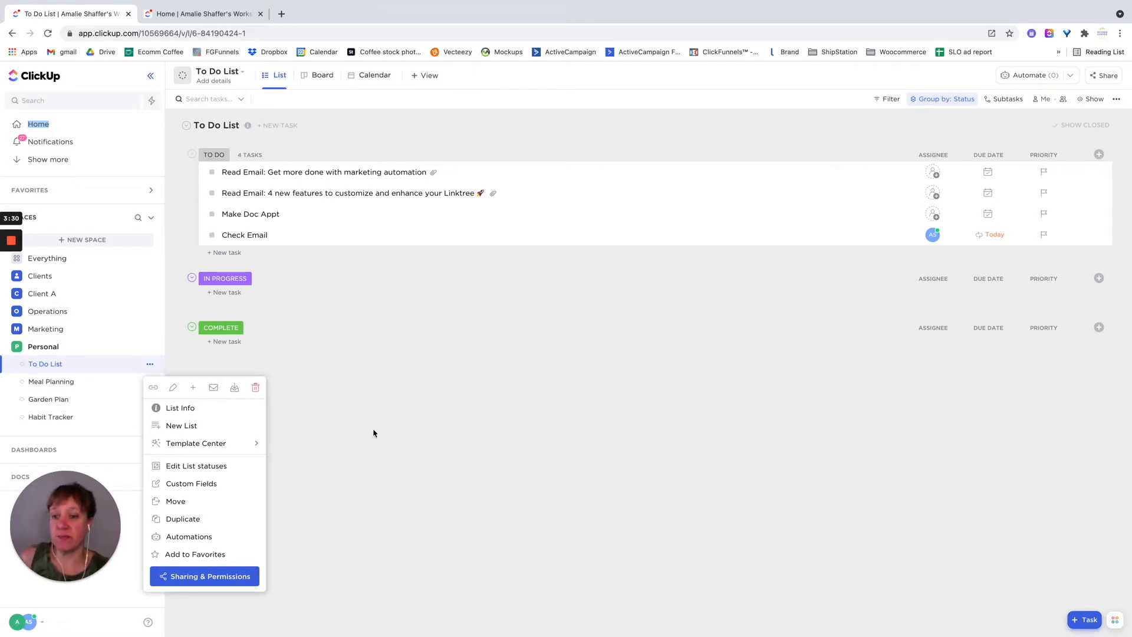
click(375, 448)
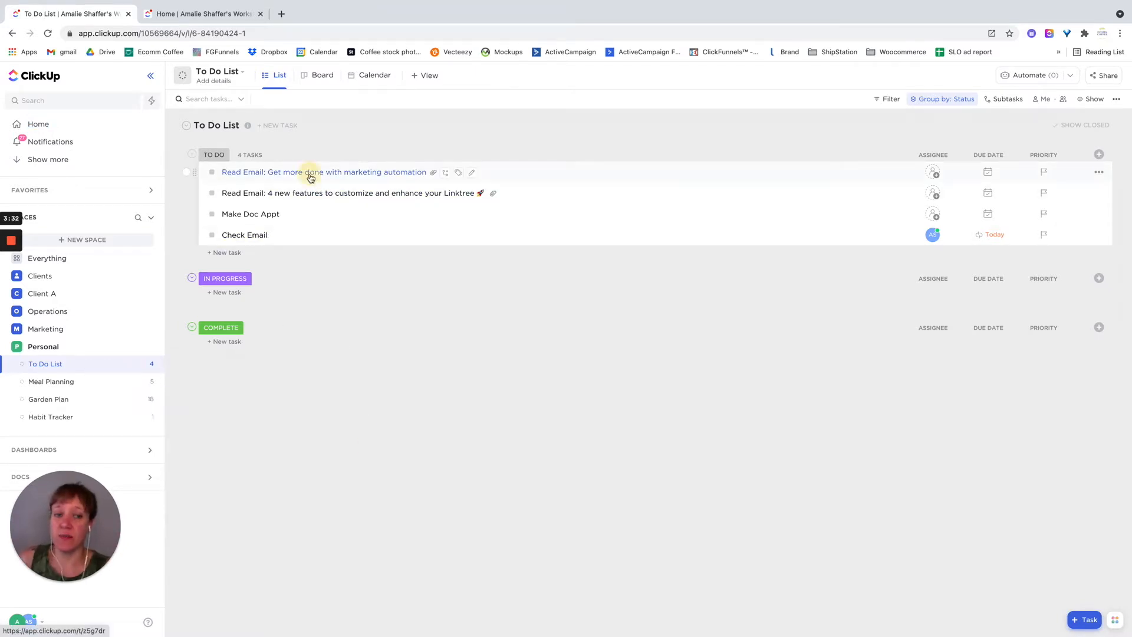
- Open the task "Read Email: Get more done with marketing automation" and read through its attached email
click(311, 173)
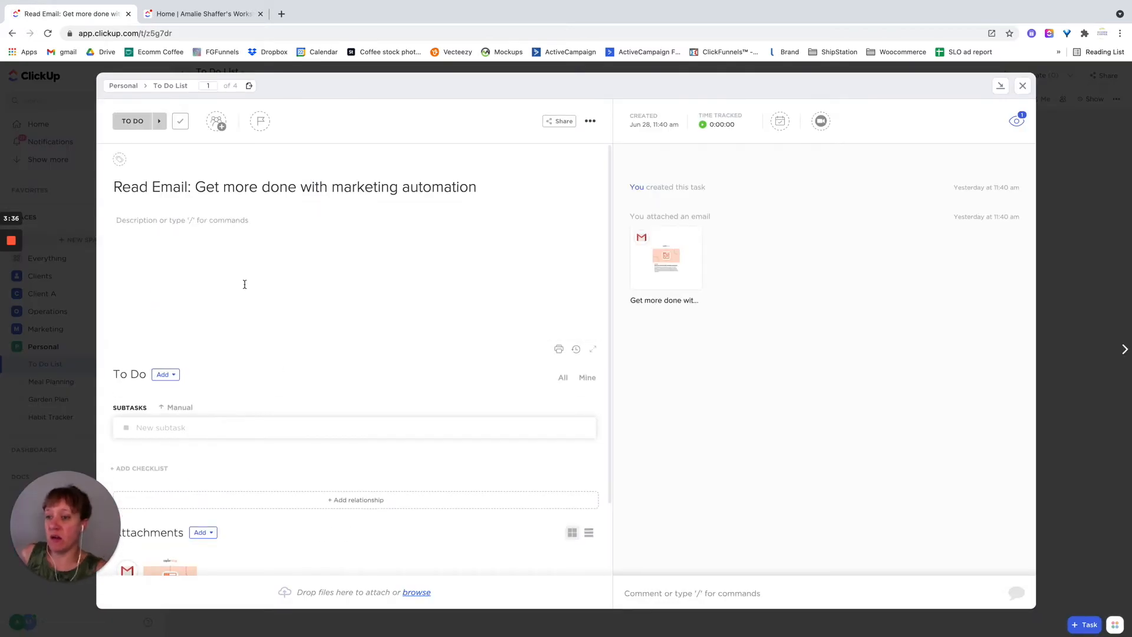
scroll(308, 493, down, 2)
mouse_move(170, 503)
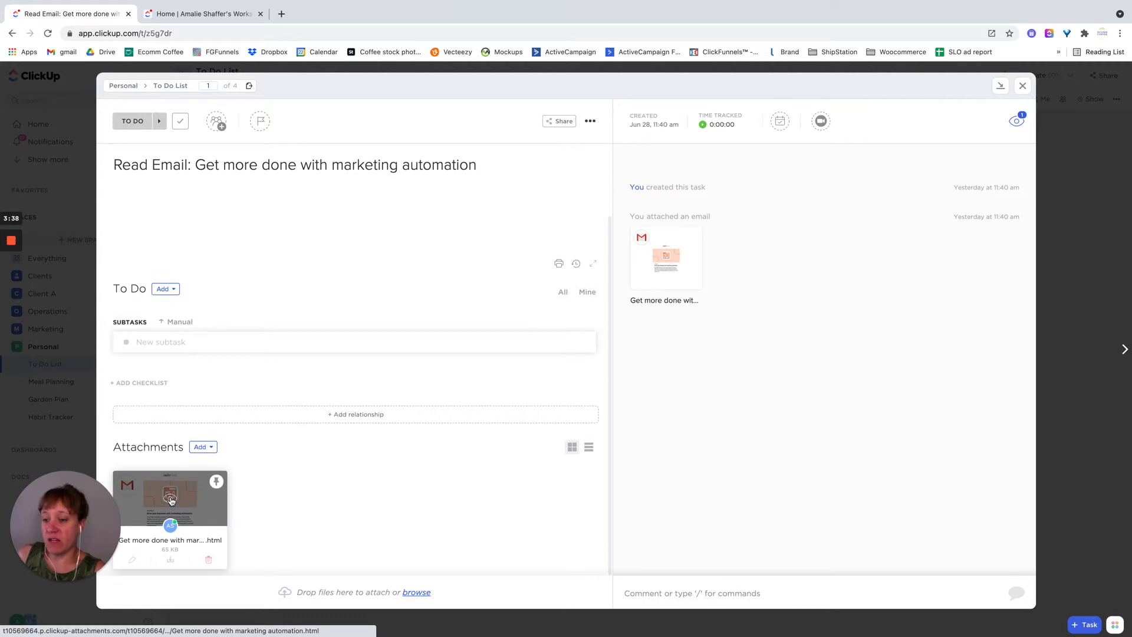
click(171, 501)
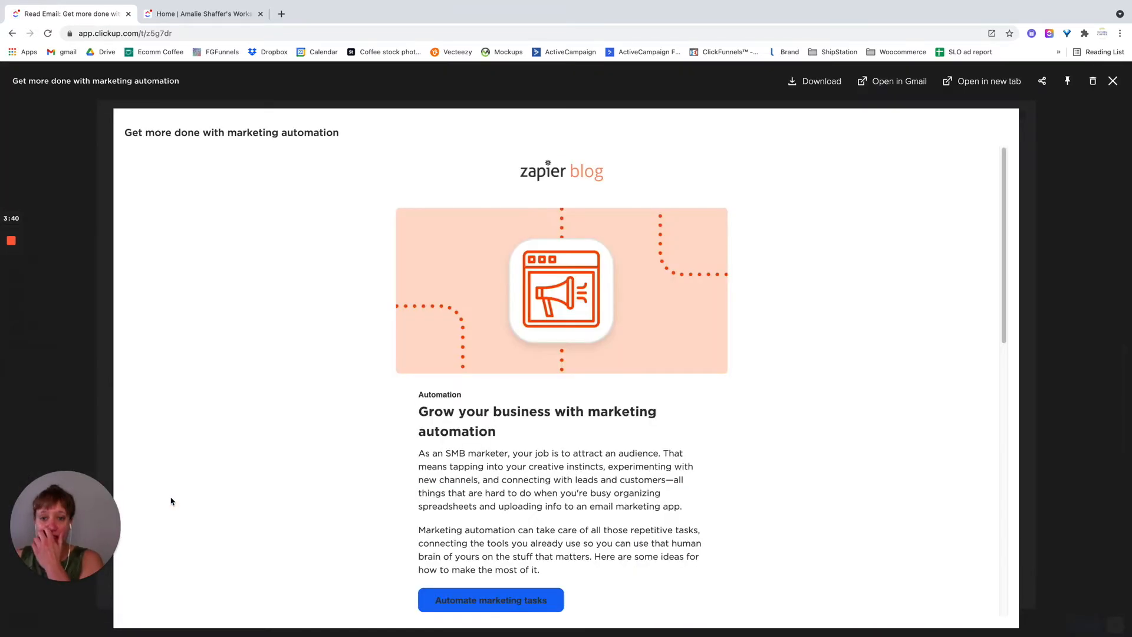
scroll(303, 434, down, 10)
scroll(307, 435, up, 3)
scroll(307, 434, up, 8)
click(1112, 80)
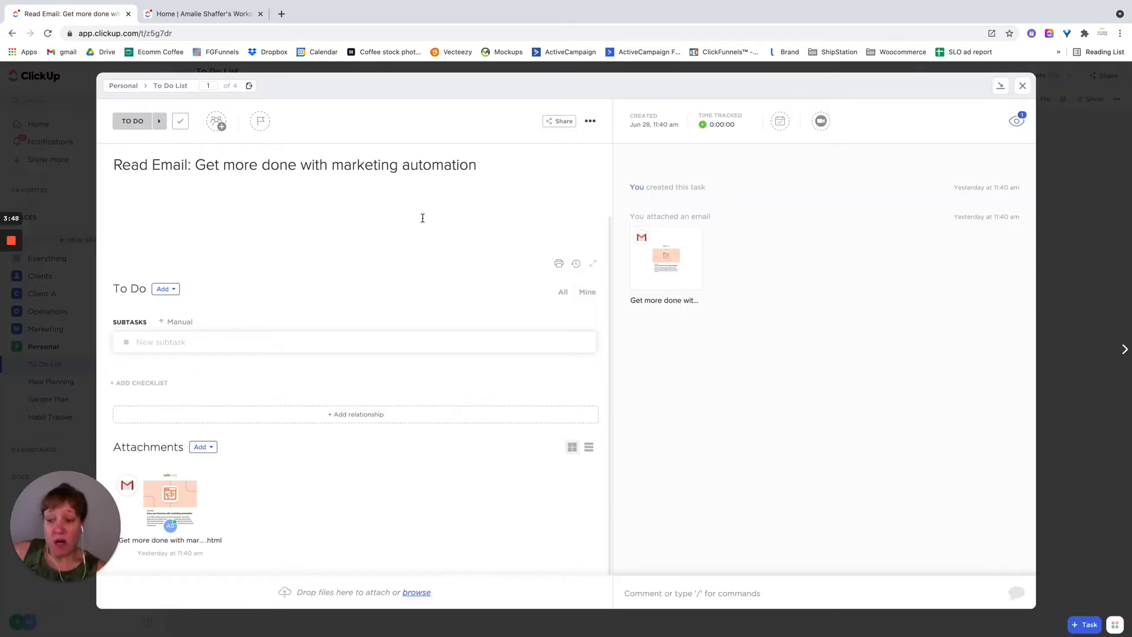
- Show the email composer in the task's comment area, and set the task's status to In Progress before closing it
click(723, 597)
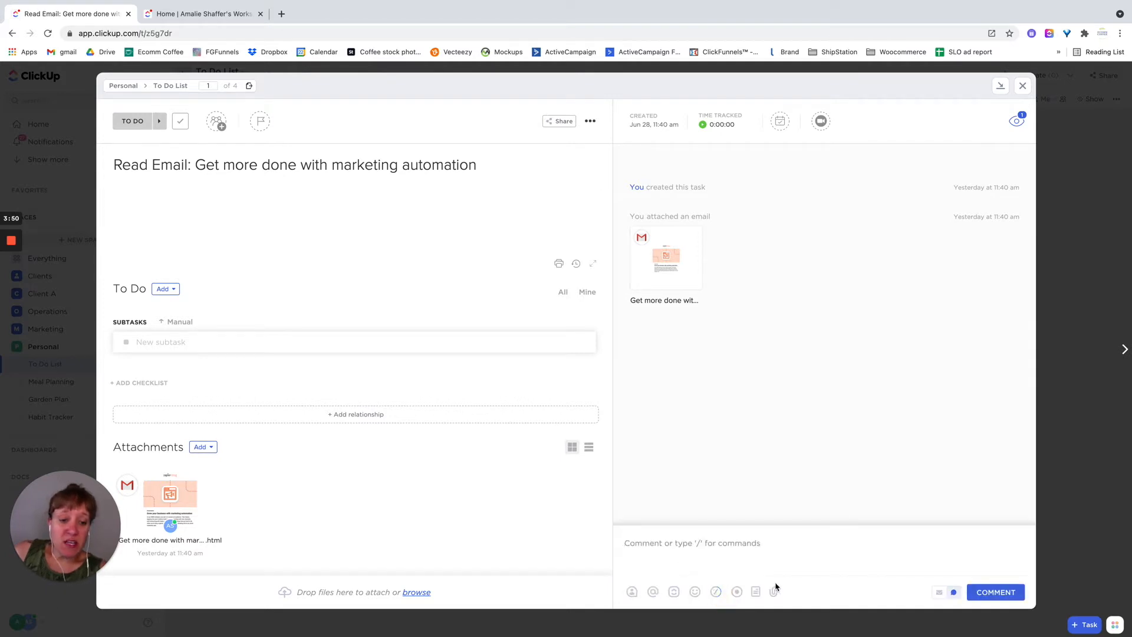
click(940, 597)
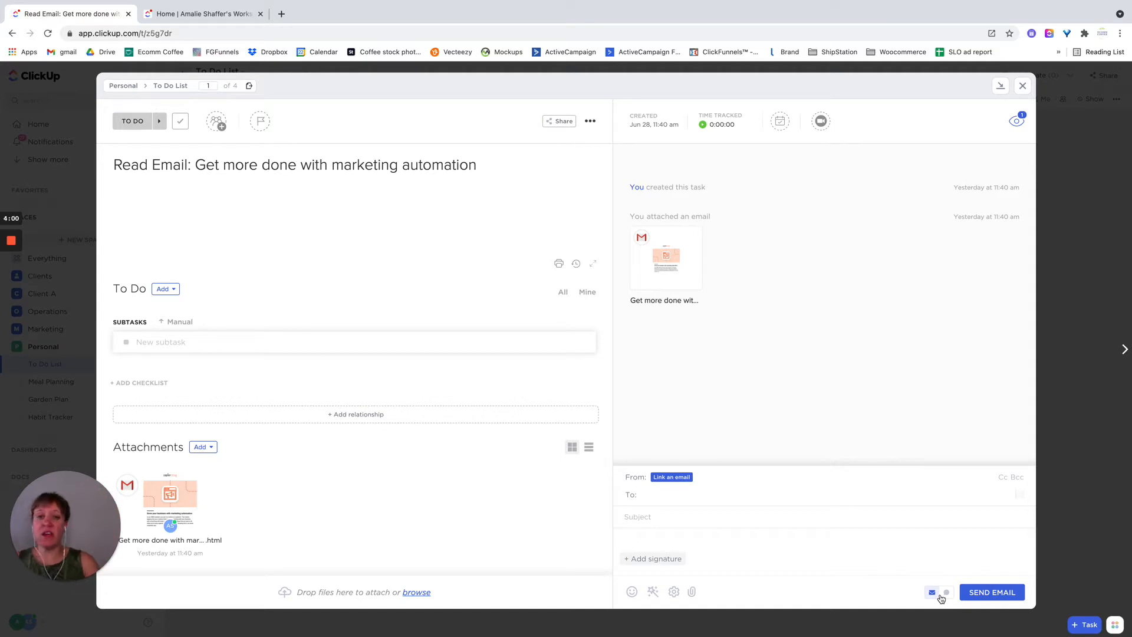
click(134, 122)
click(129, 222)
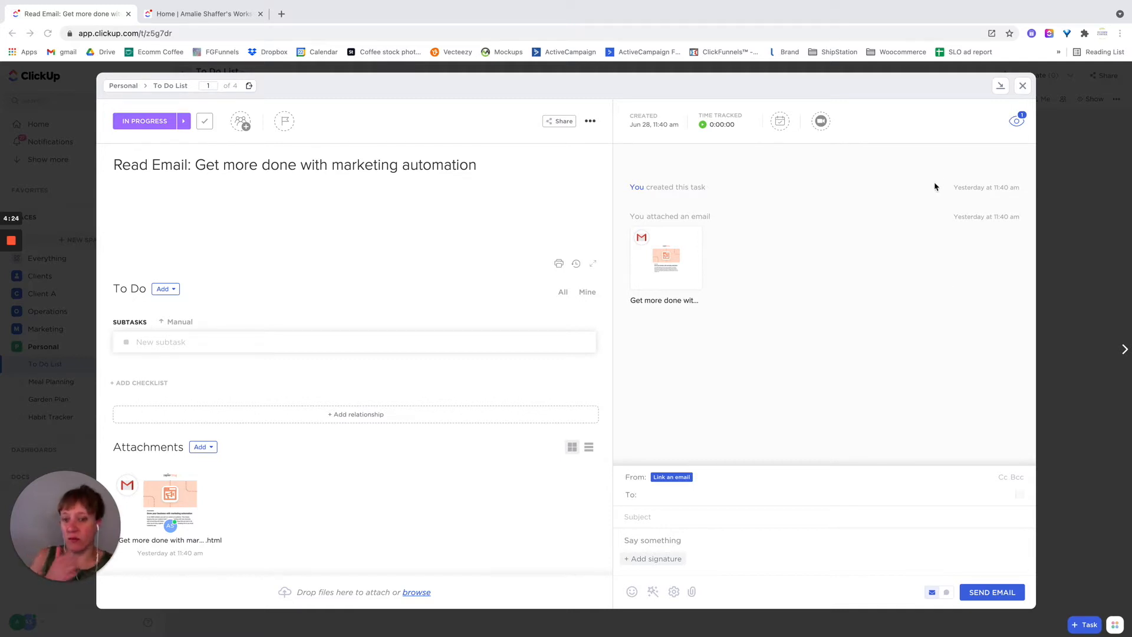
click(1021, 86)
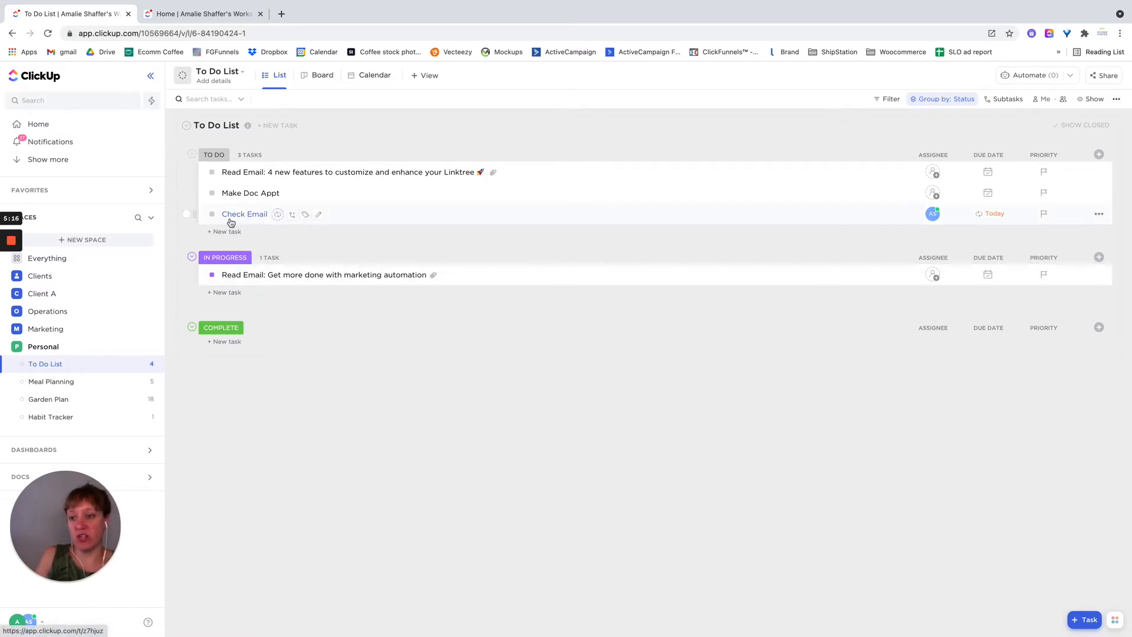
- View the To Do List's tasks in Board view and return to List view
click(326, 81)
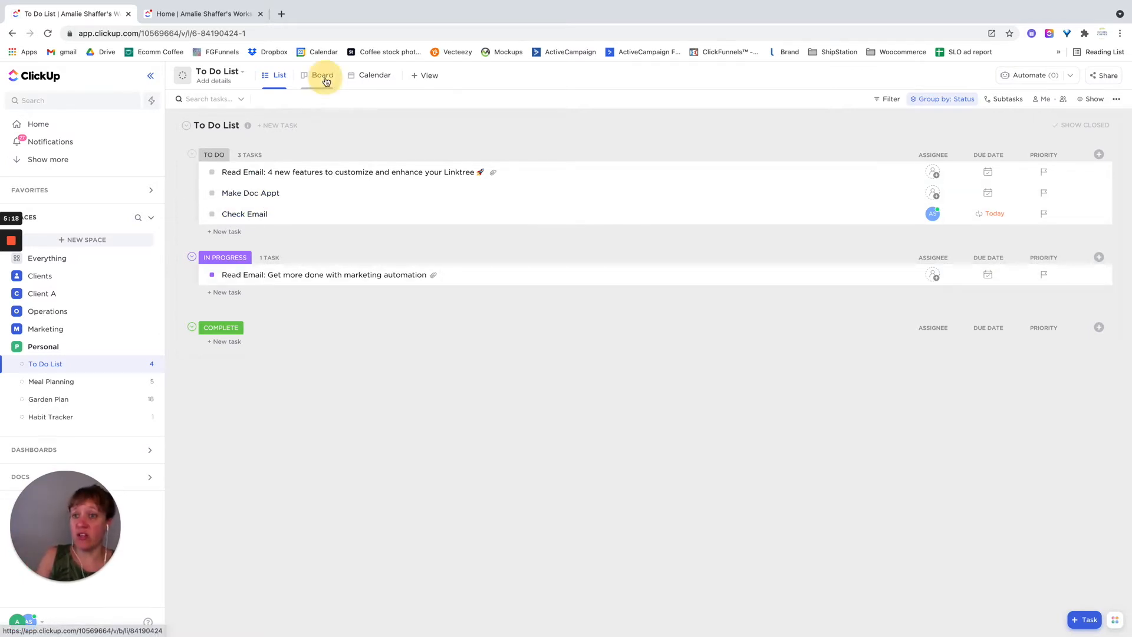
click(274, 77)
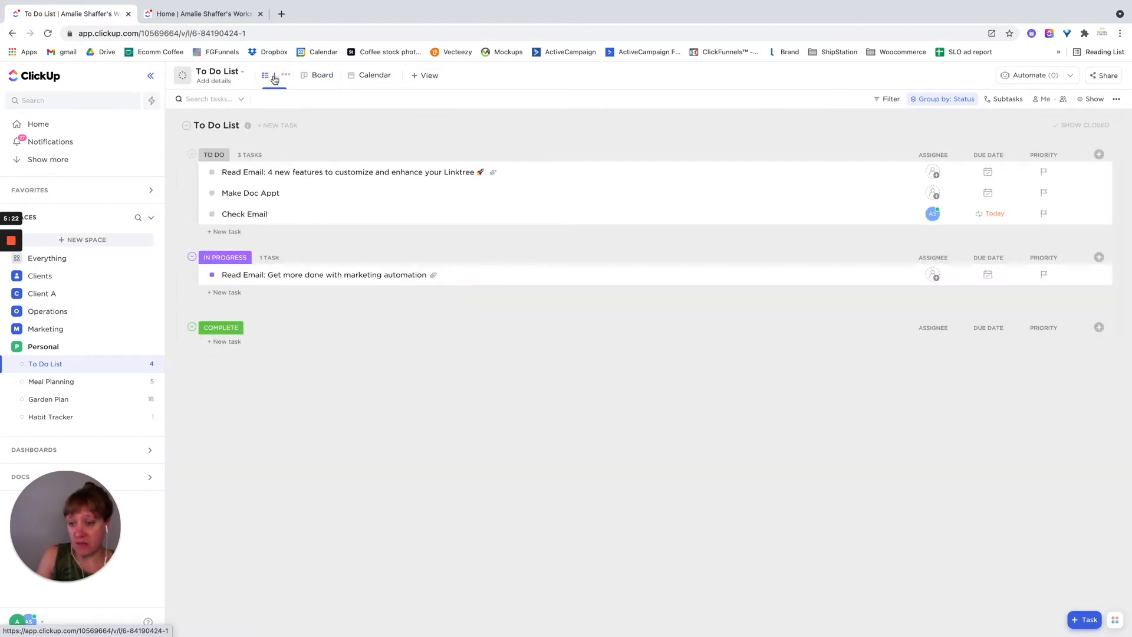
- Open the Meal Planning list and review its custom statuses, saving the status settings
click(59, 383)
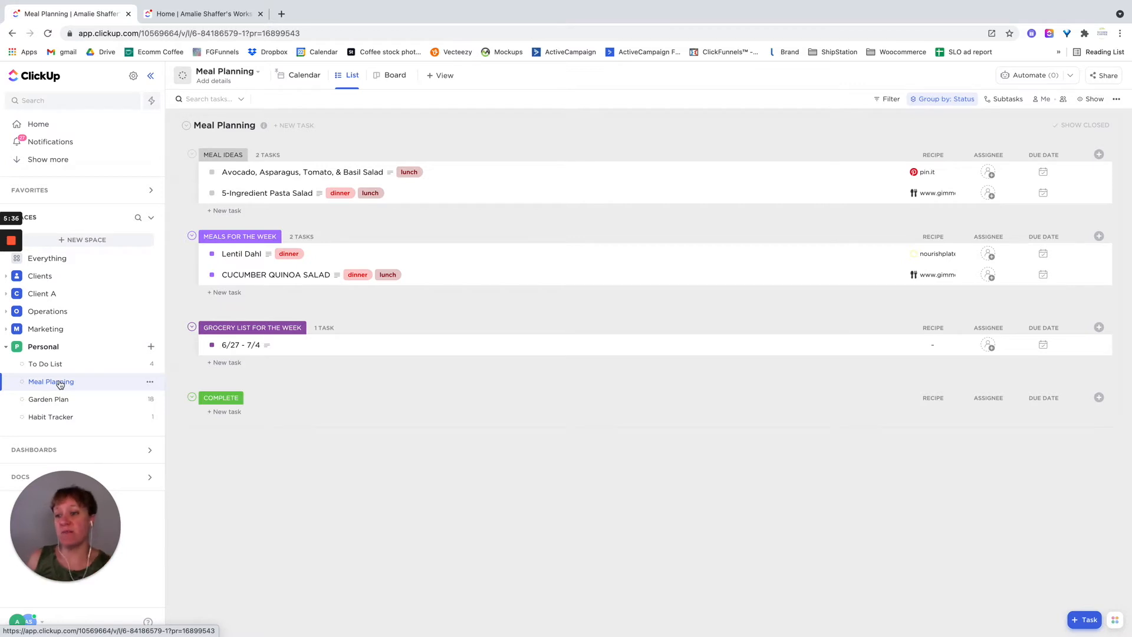
click(151, 382)
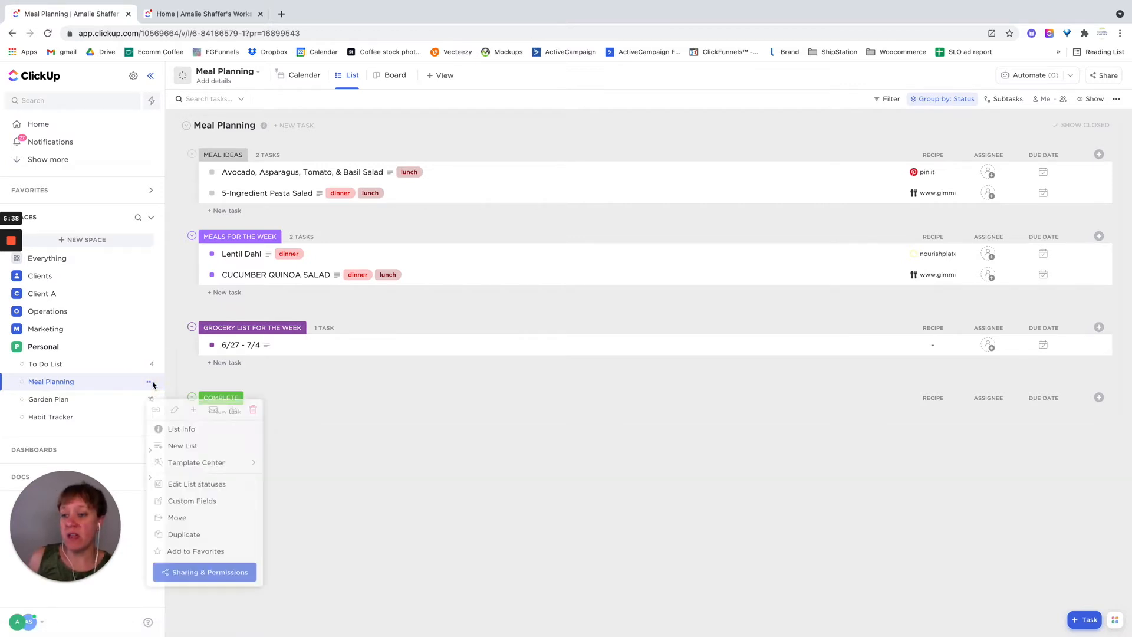
click(196, 485)
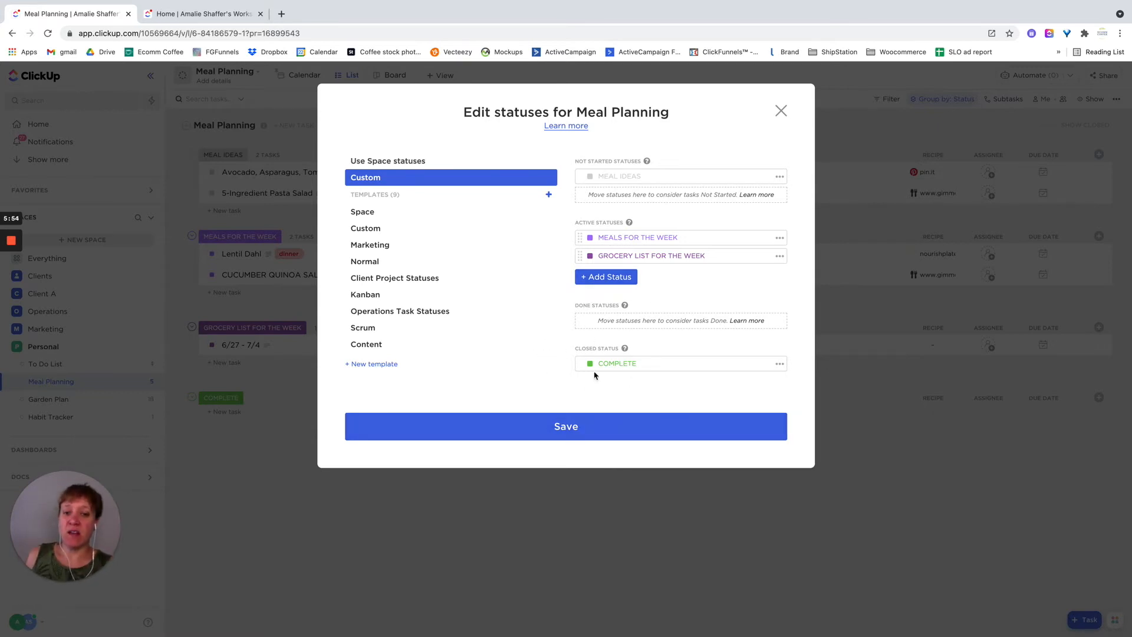
click(558, 435)
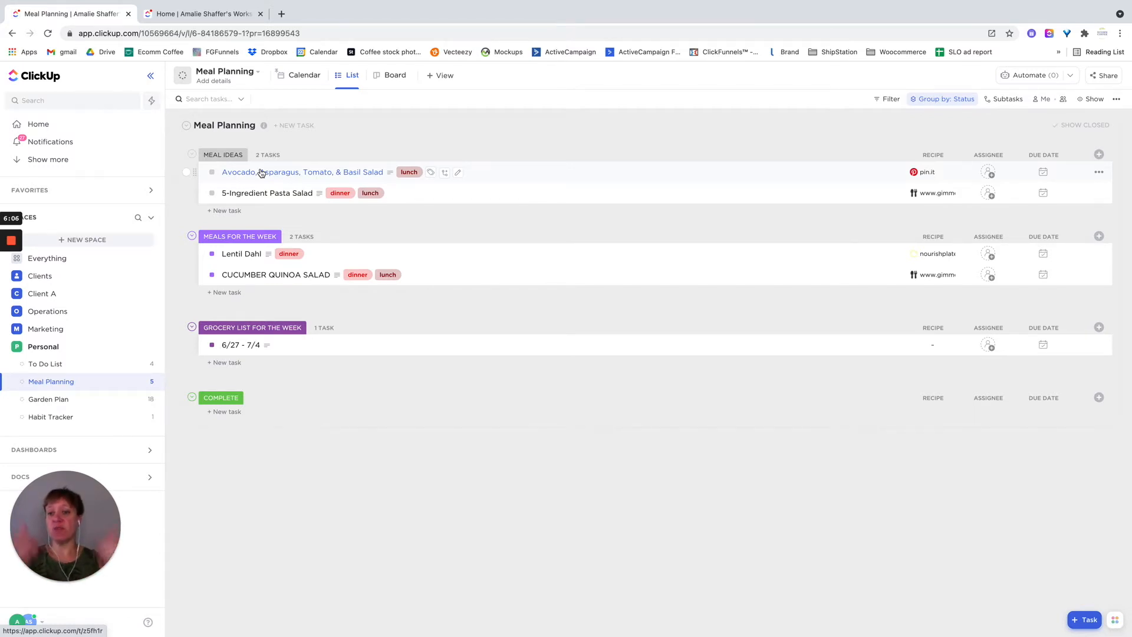
- Open the Lentil Dahl meal task, read its full recipe description, and view the linked nourishplate.com recipe page
click(232, 257)
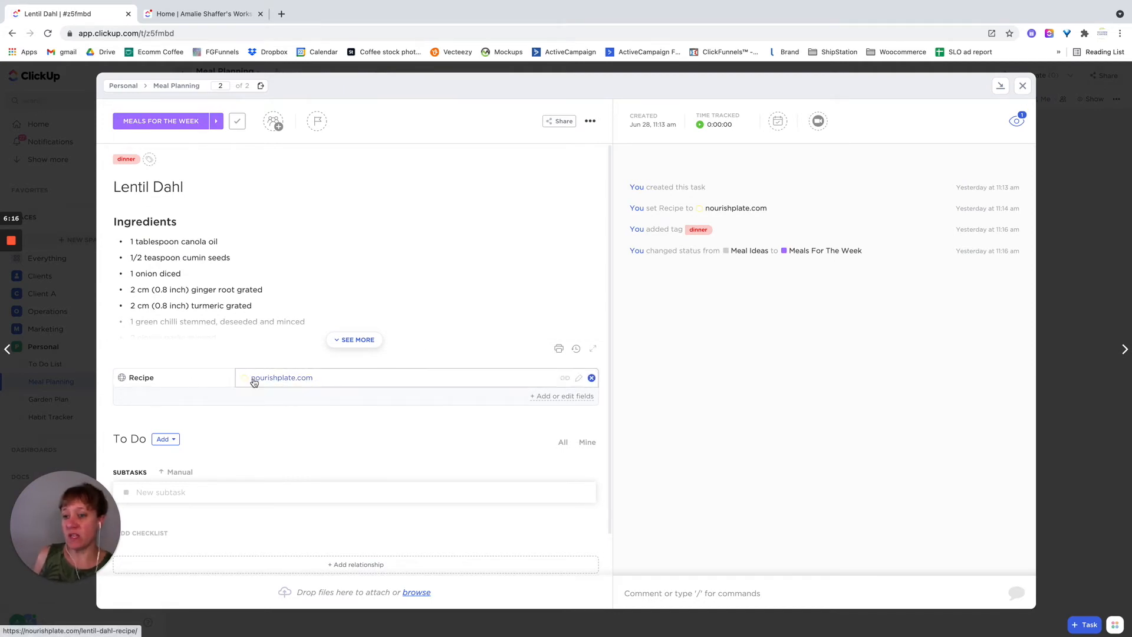
click(371, 341)
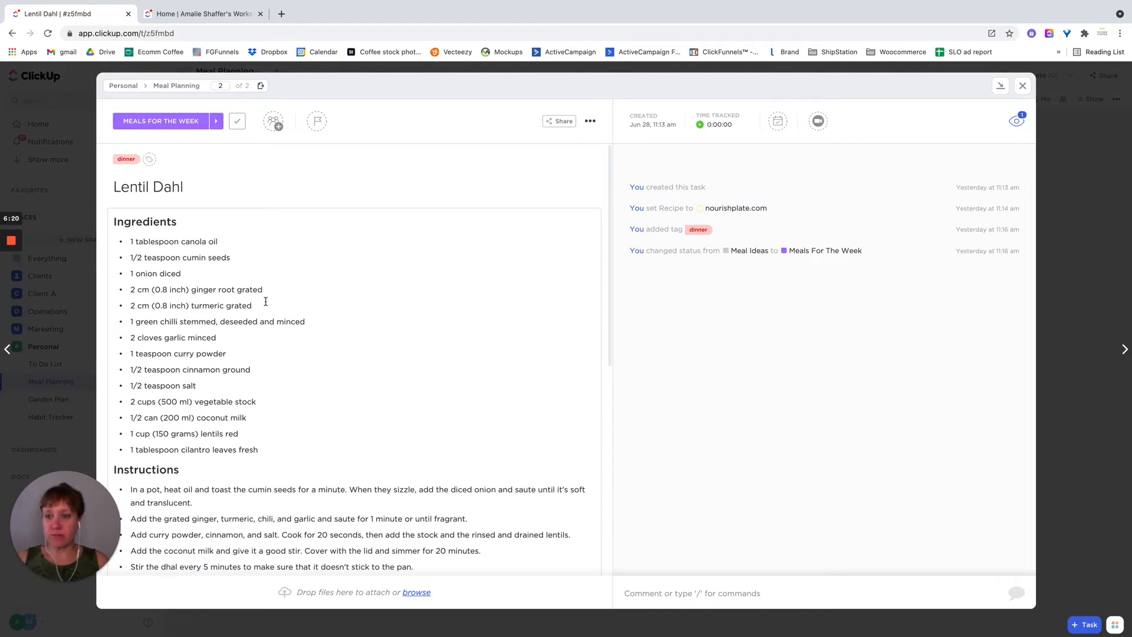
scroll(386, 353, down, 10)
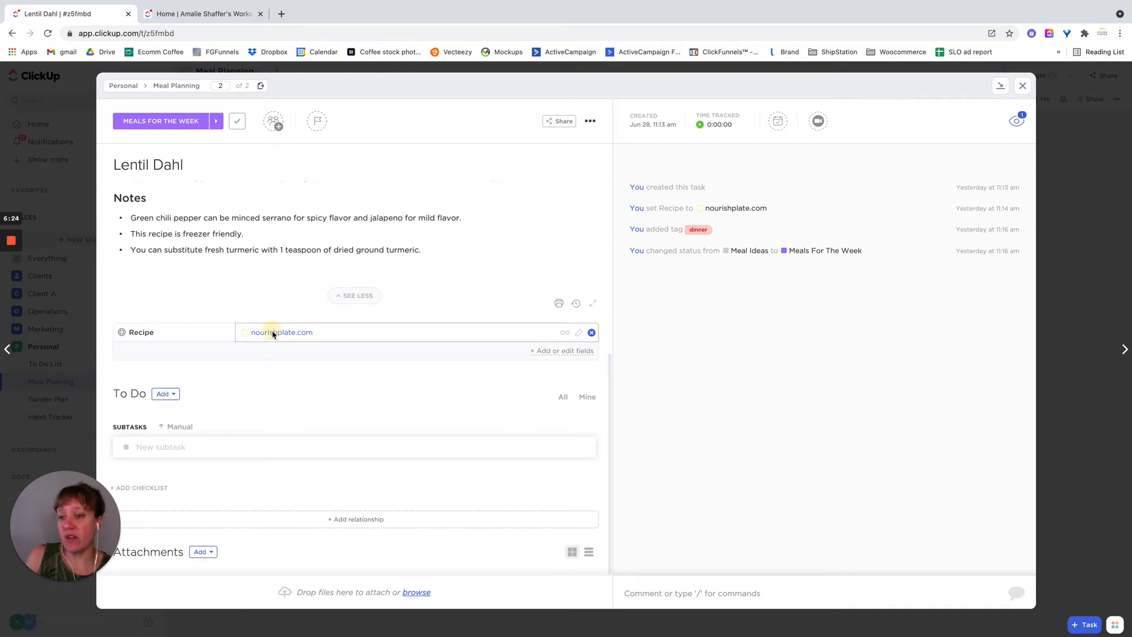
click(272, 333)
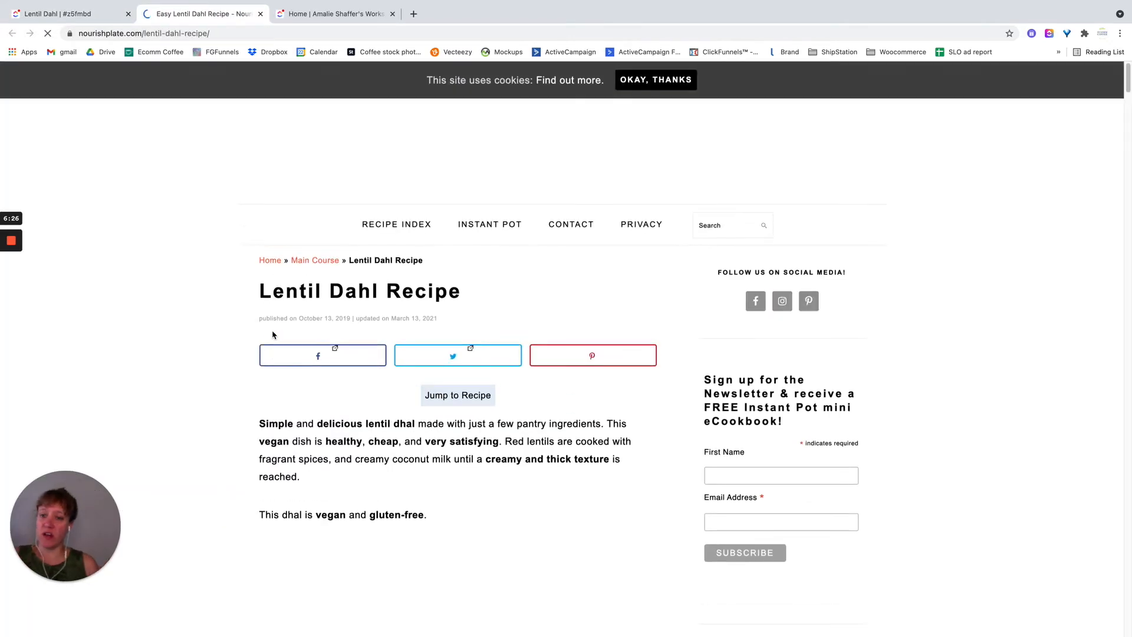
scroll(273, 335, down, 4)
scroll(259, 312, up, 7)
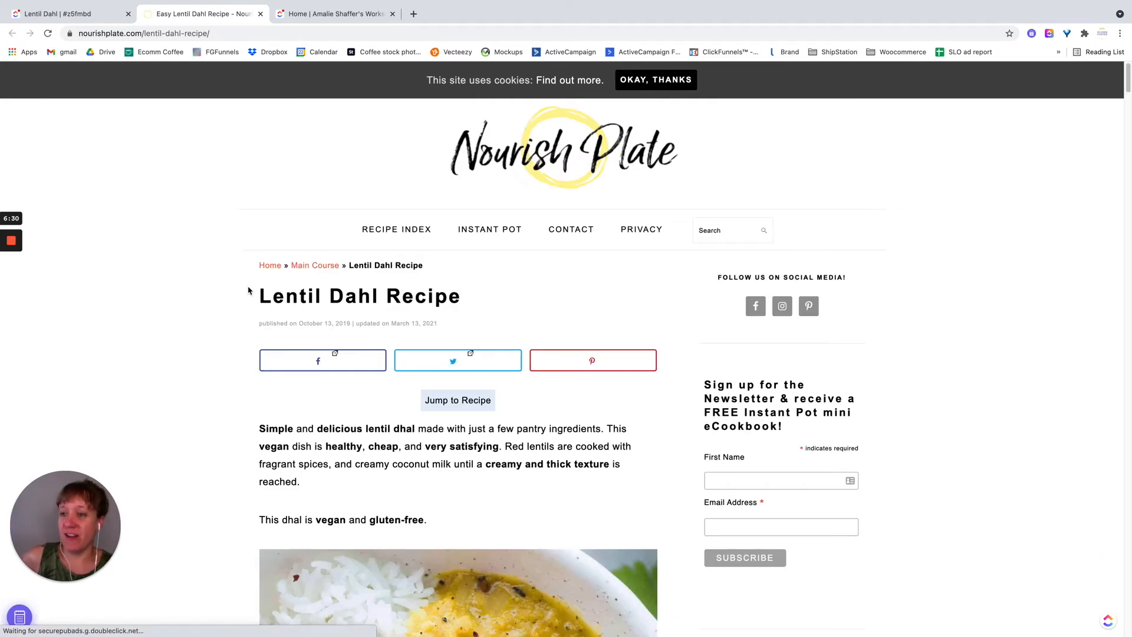
- Take the browser window out of full-screen mode
click(39, 21)
click(39, 21)
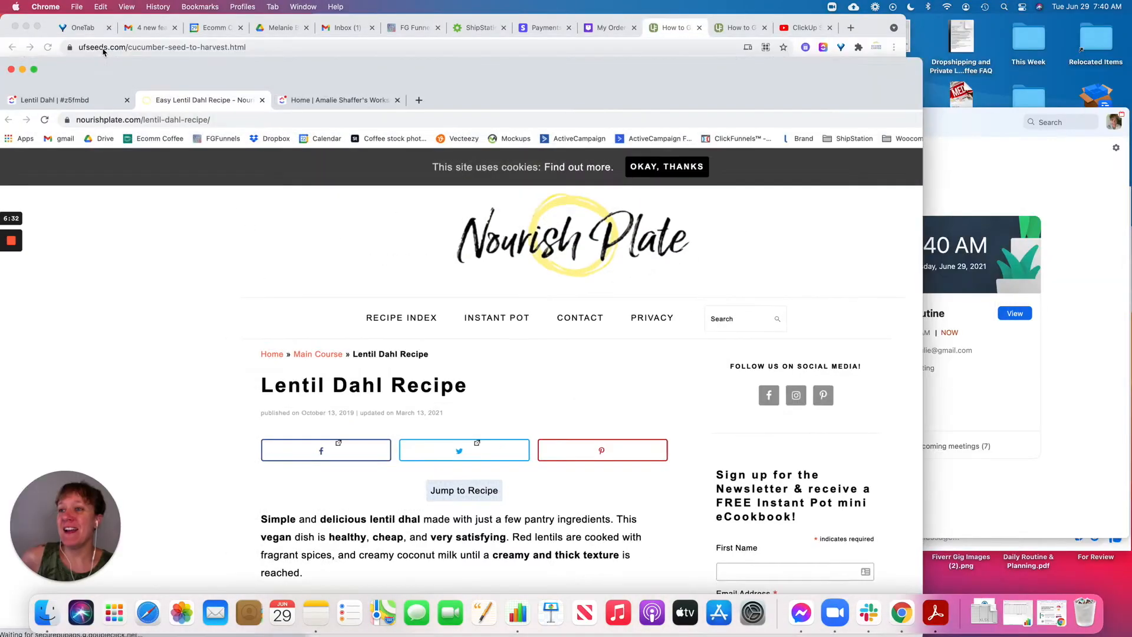
- Return the browser to full screen, go back to the Lentil Dahl task, review its ingredients, and close the task
click(33, 76)
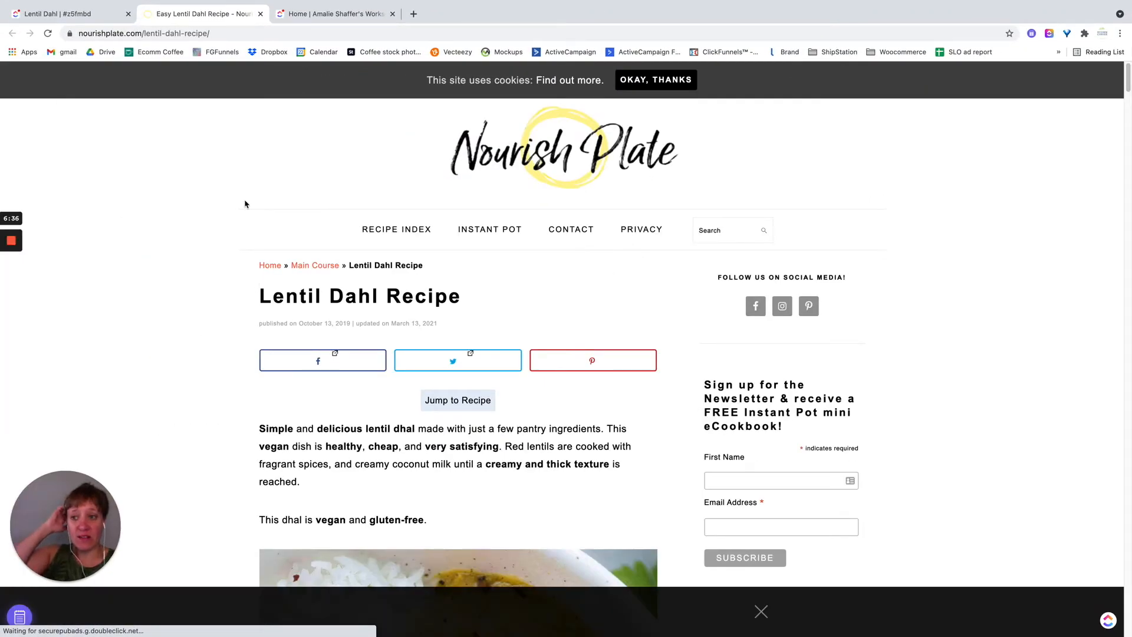
click(84, 20)
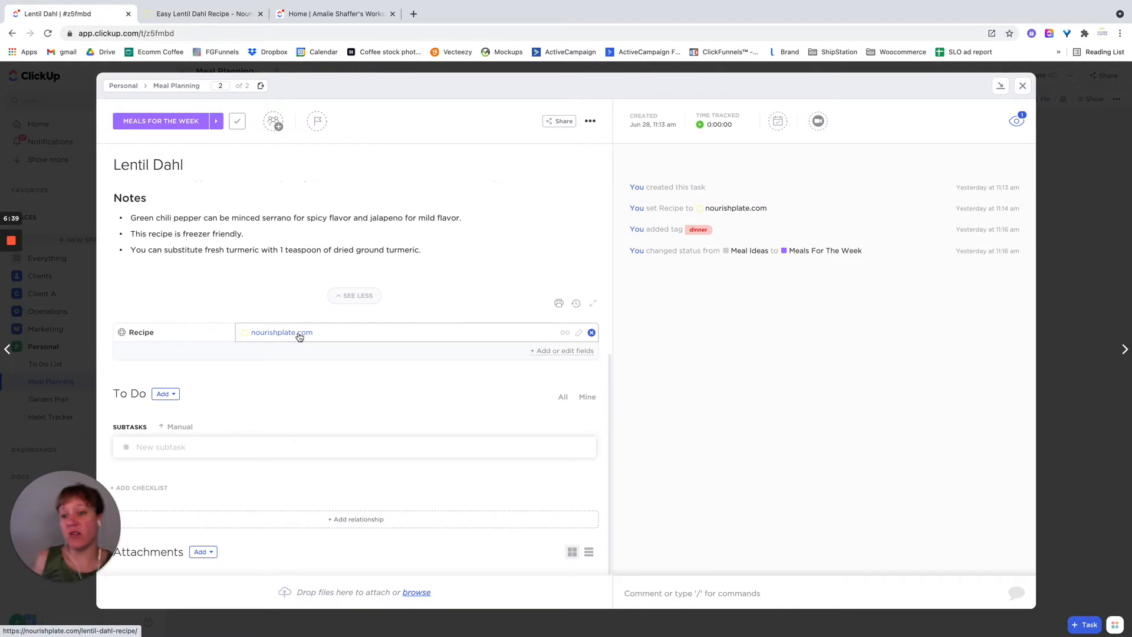
click(426, 258)
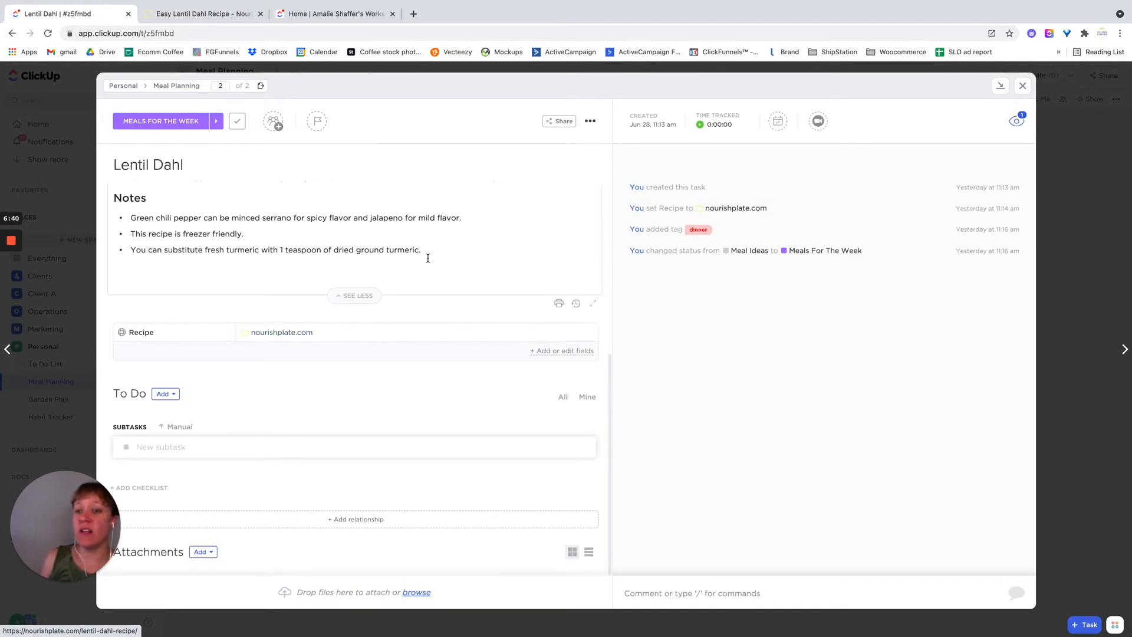
scroll(455, 263, up, 10)
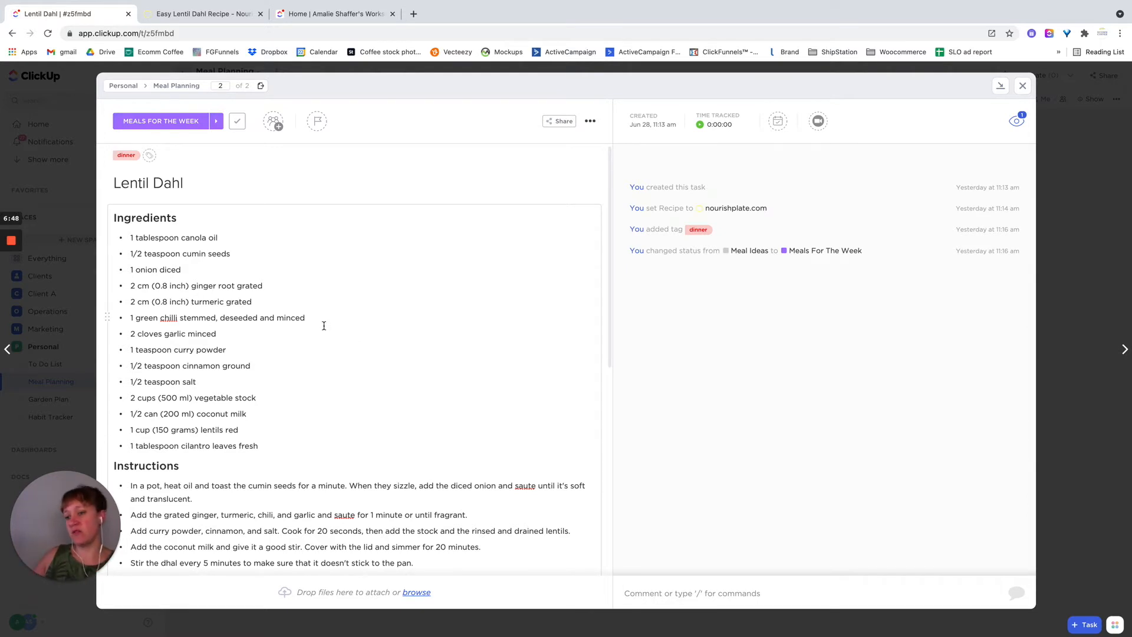
click(1022, 86)
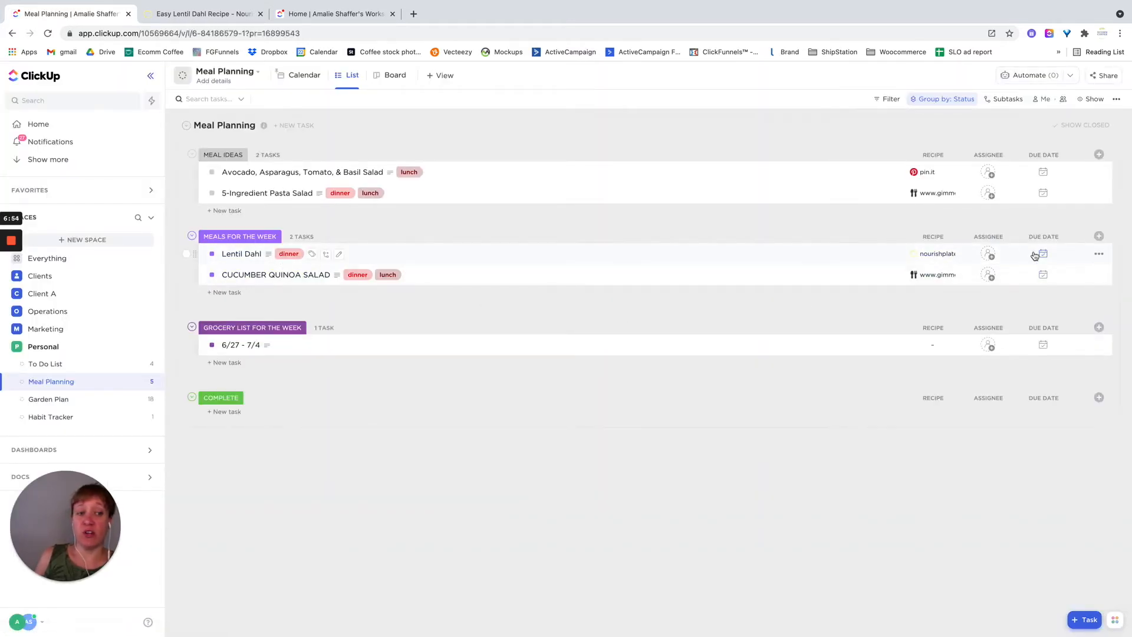
- Schedule the Lentil Dahl meal with a start date of July 5, 2021 and a due date of July 6, 2021
click(989, 255)
click(879, 485)
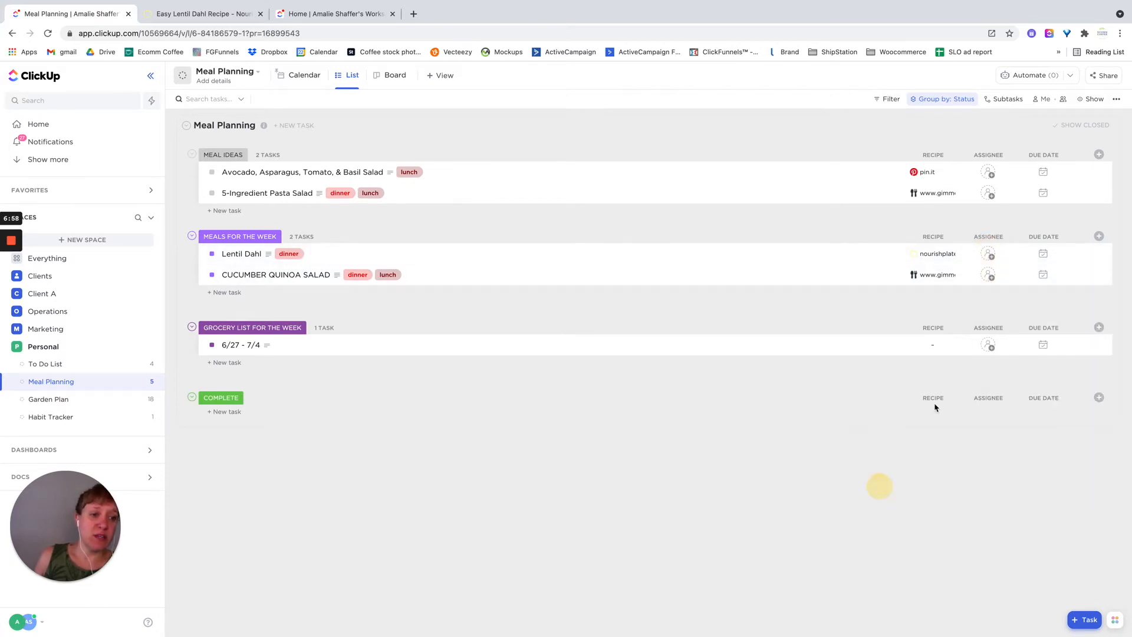
click(1041, 254)
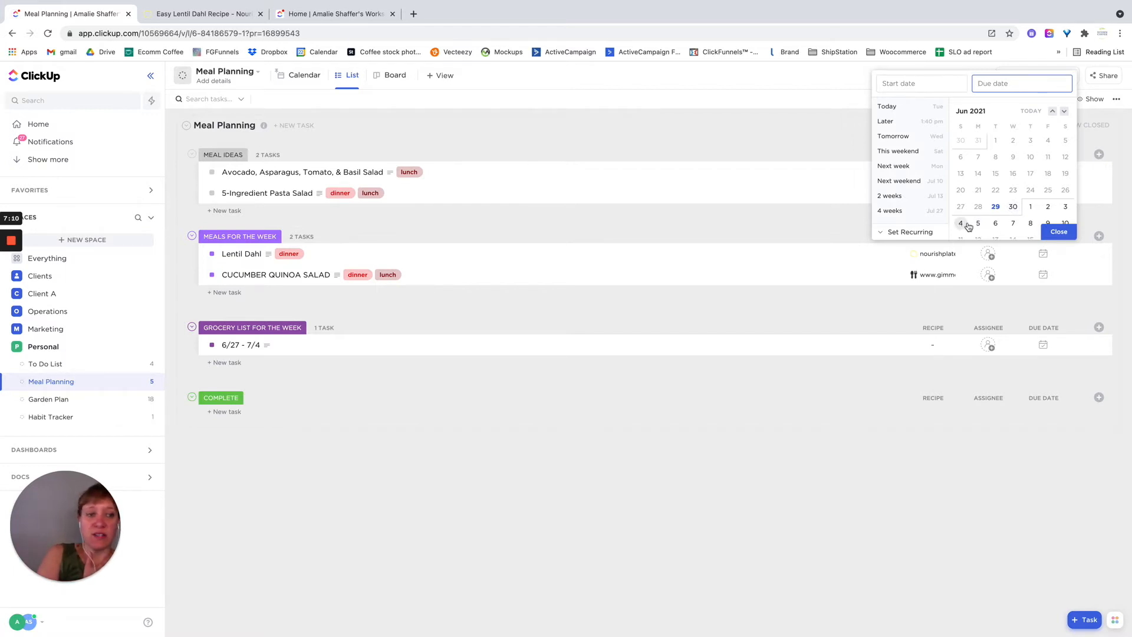
click(911, 83)
click(977, 223)
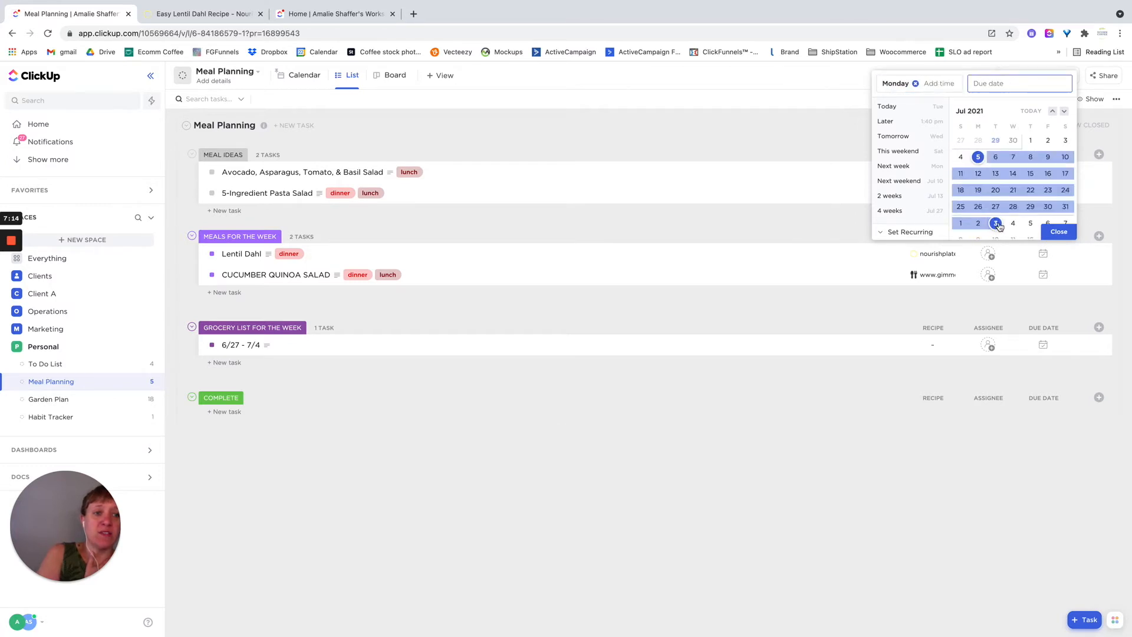
click(1000, 160)
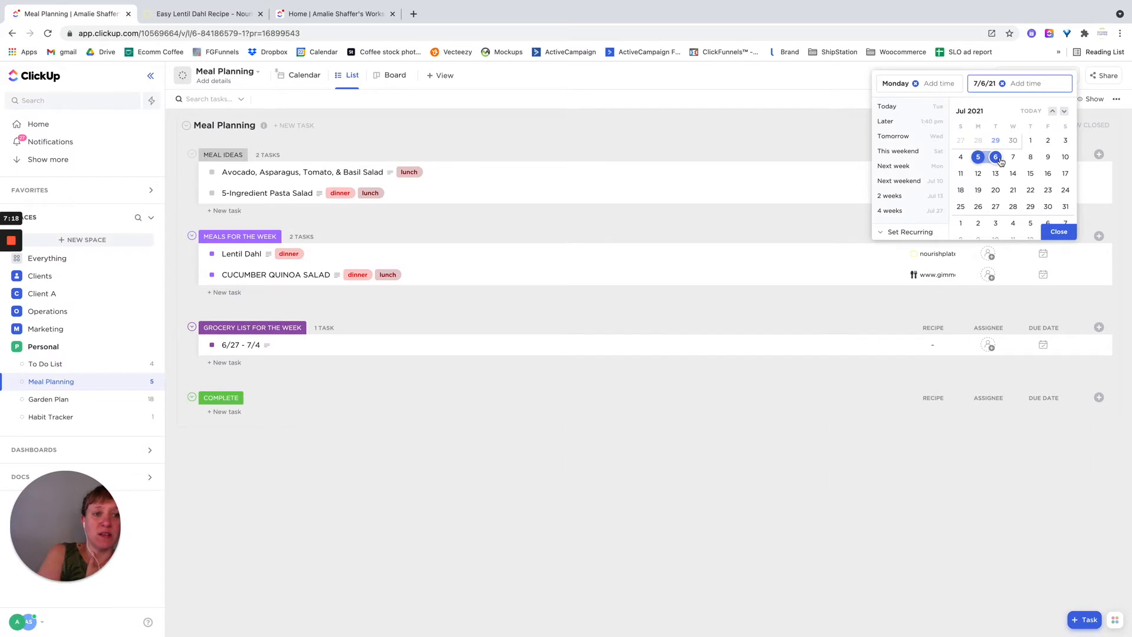
click(1059, 232)
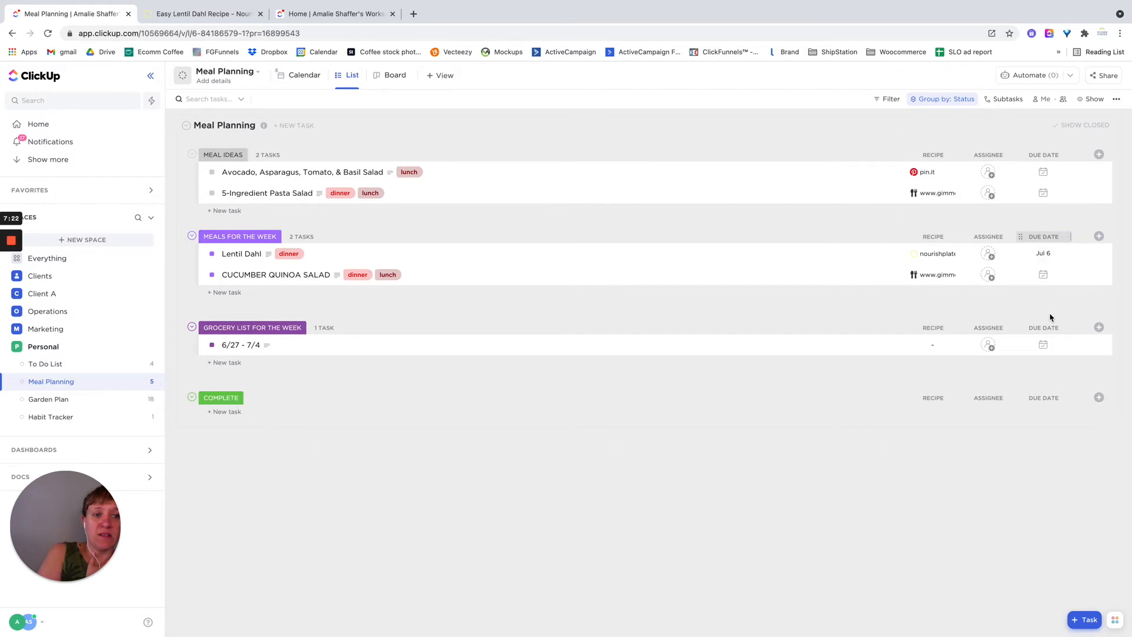
- Schedule the CUCUMBER QUINOA SALAD meal with start date 7/7/21 and due date 7/8/21
click(1042, 275)
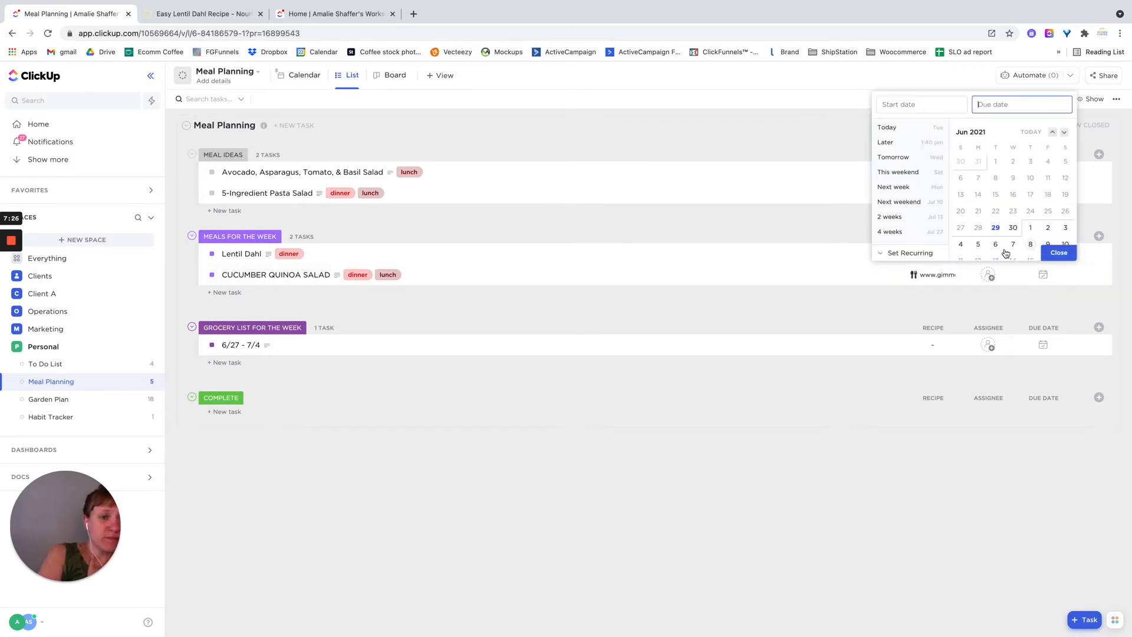
click(1012, 245)
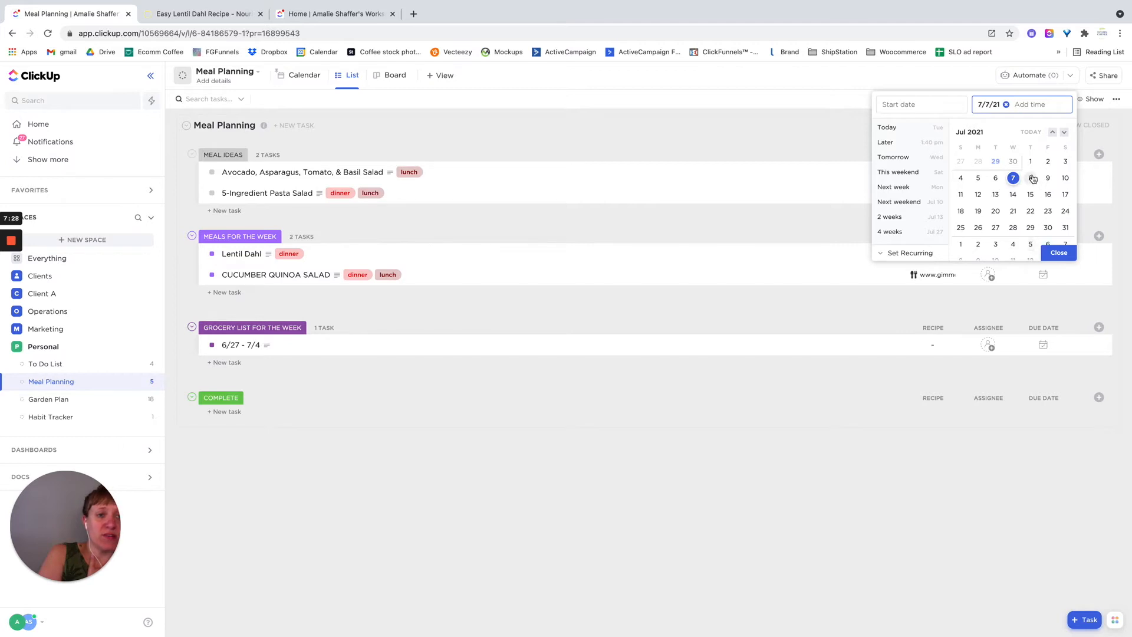
click(904, 104)
click(1013, 178)
click(1029, 178)
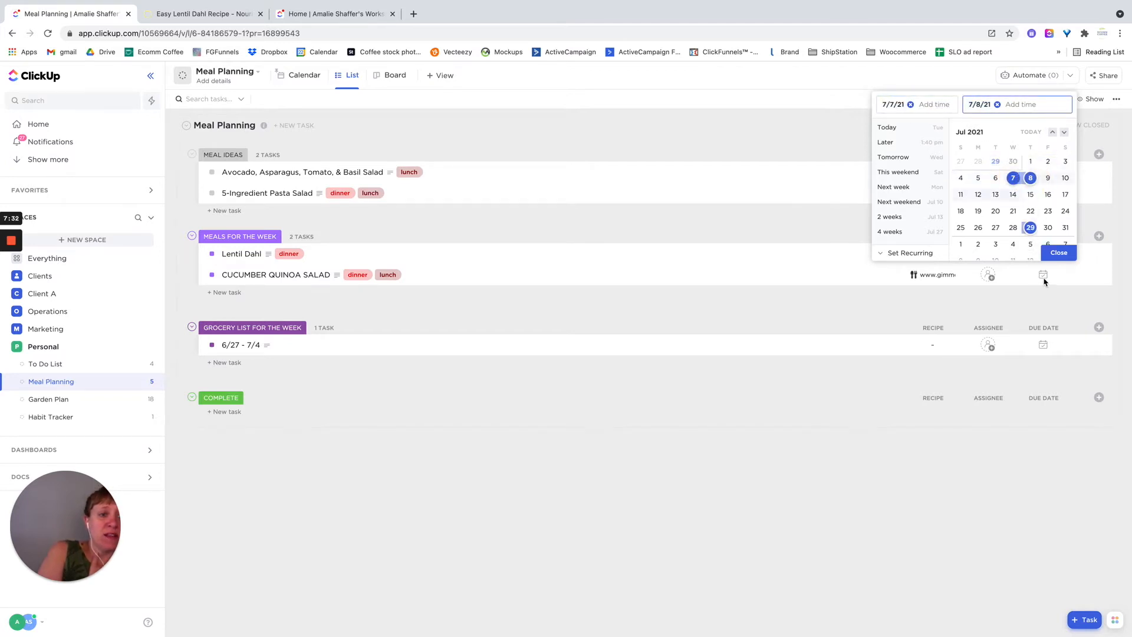
click(1058, 253)
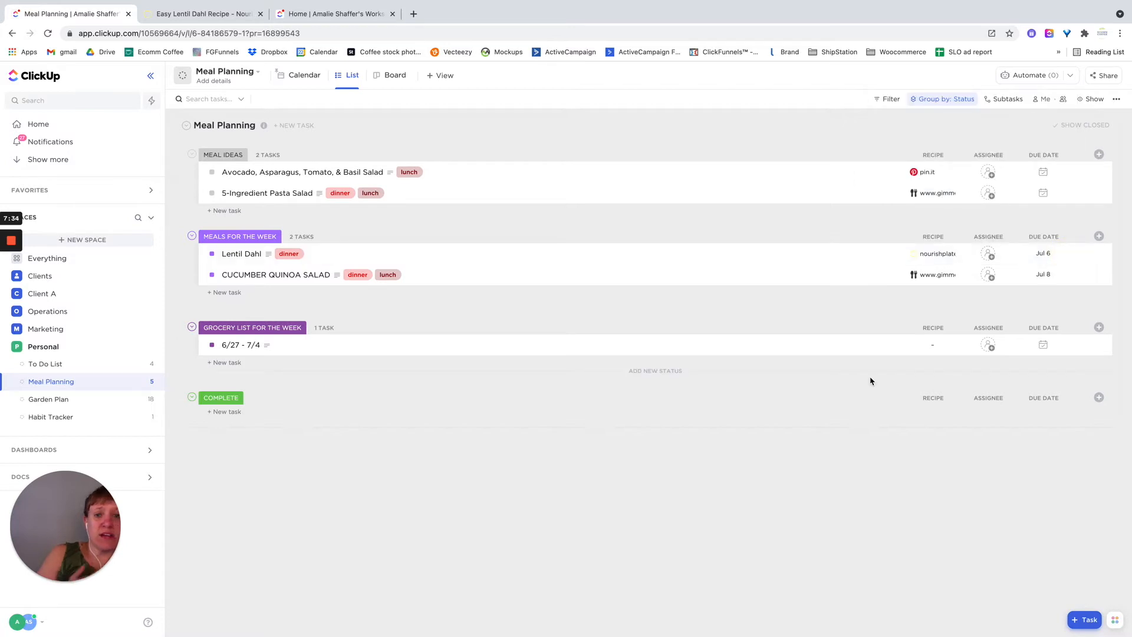
- View the scheduled meals in Calendar view for July 2021, comparing with List view and glancing at the recipe page
click(297, 78)
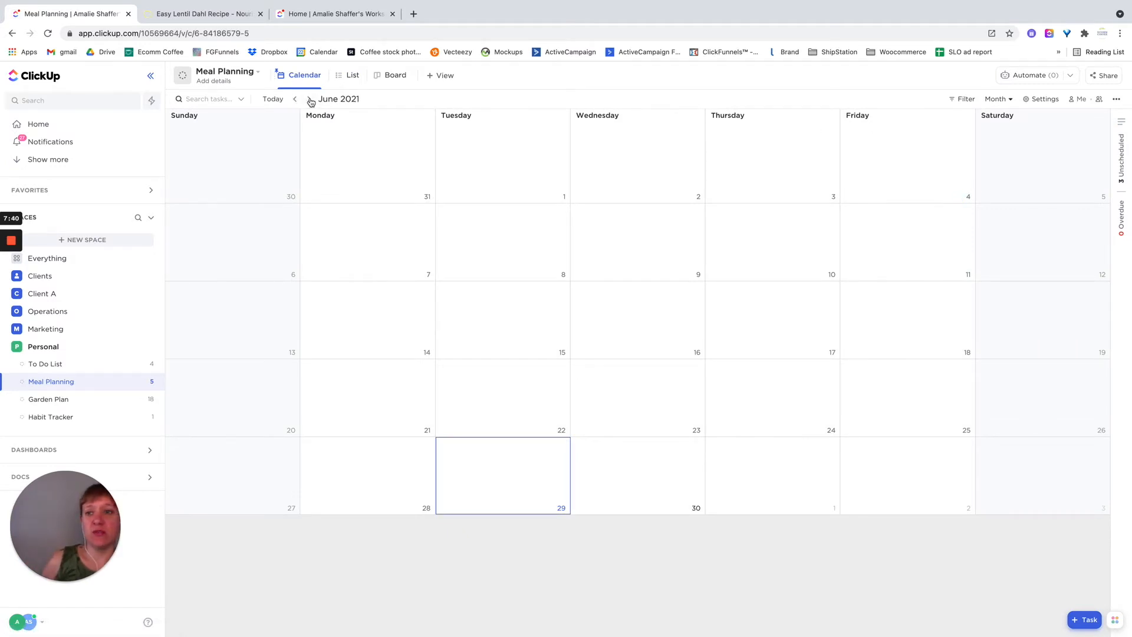
click(309, 99)
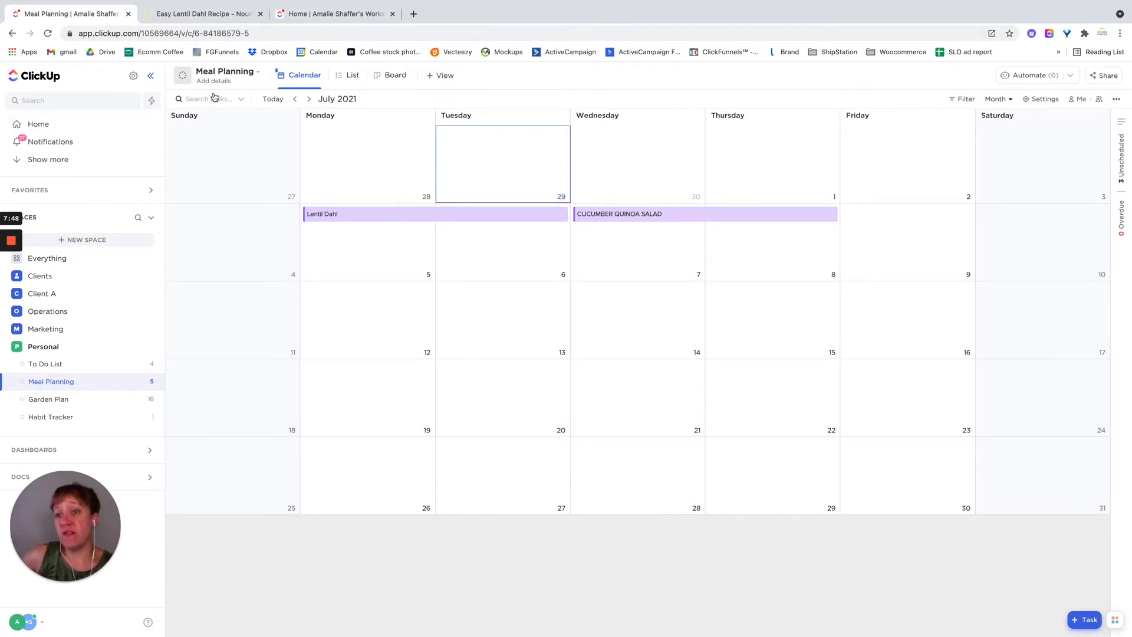
click(346, 77)
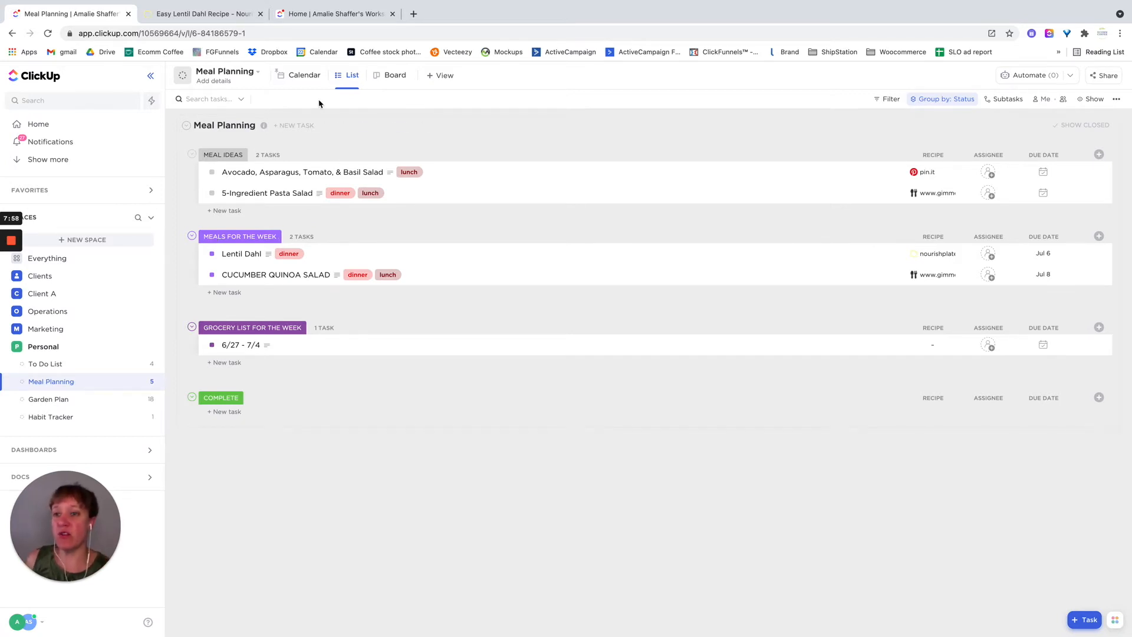
click(299, 75)
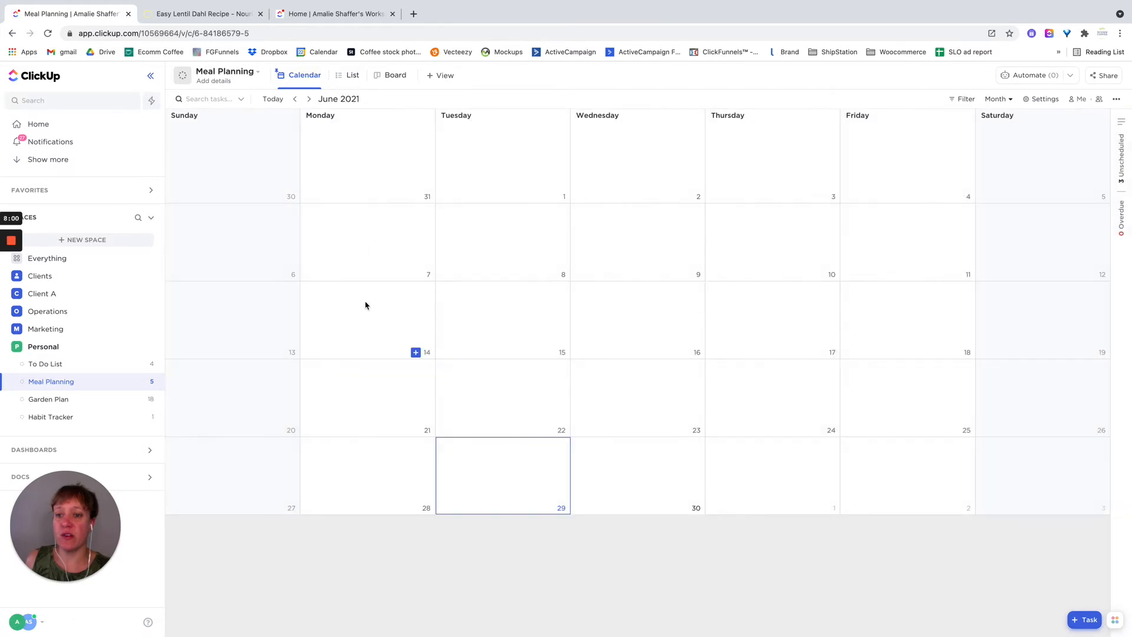
click(309, 99)
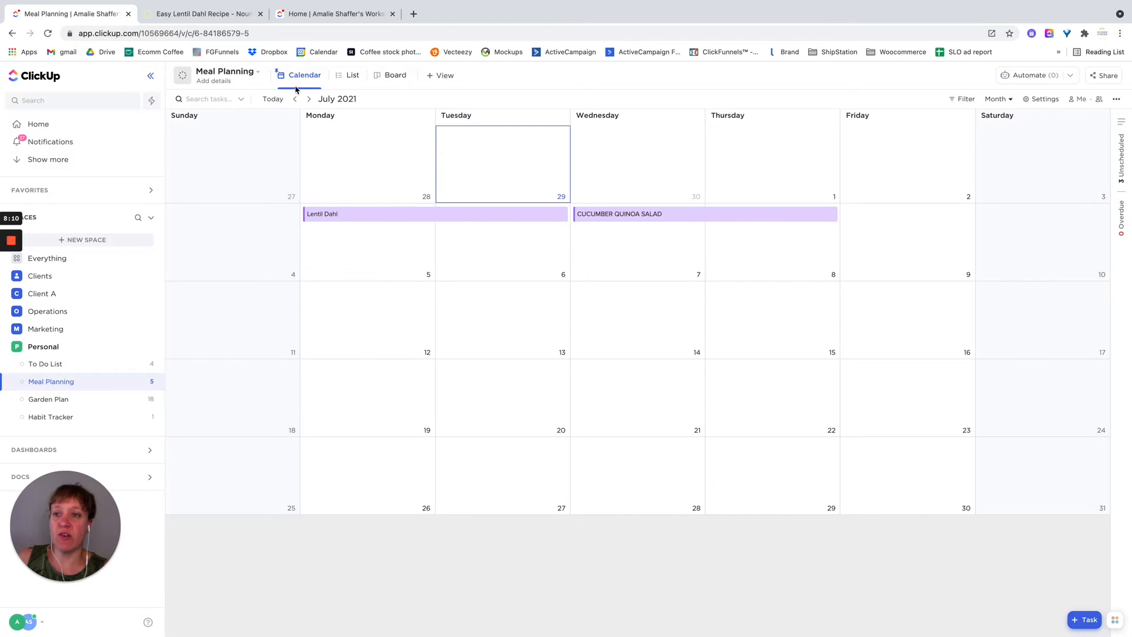
click(204, 18)
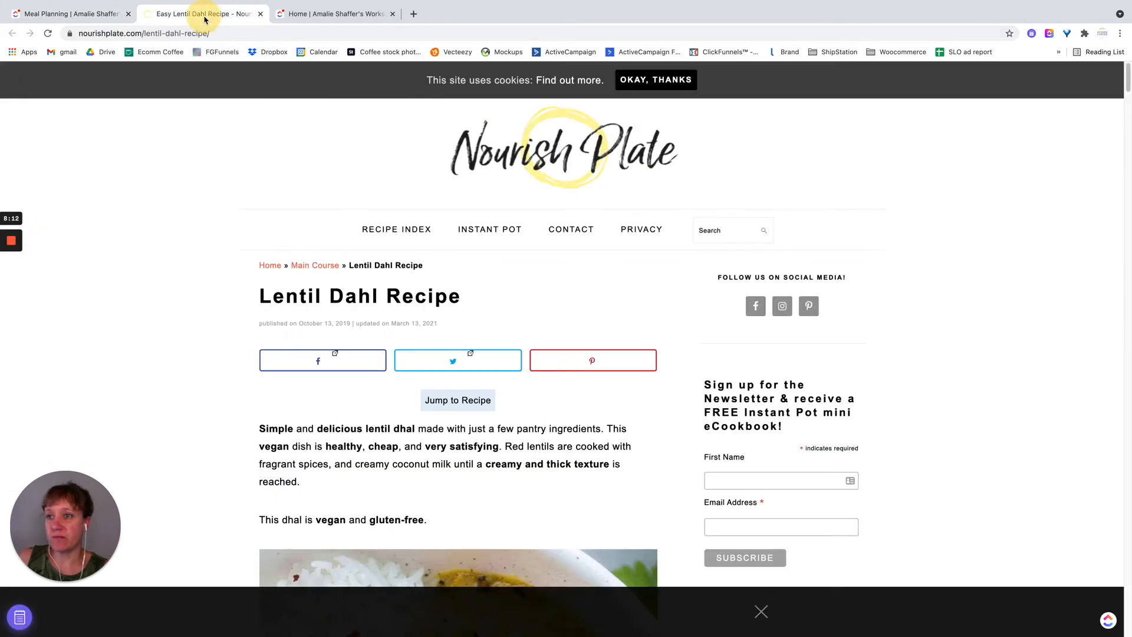
click(62, 16)
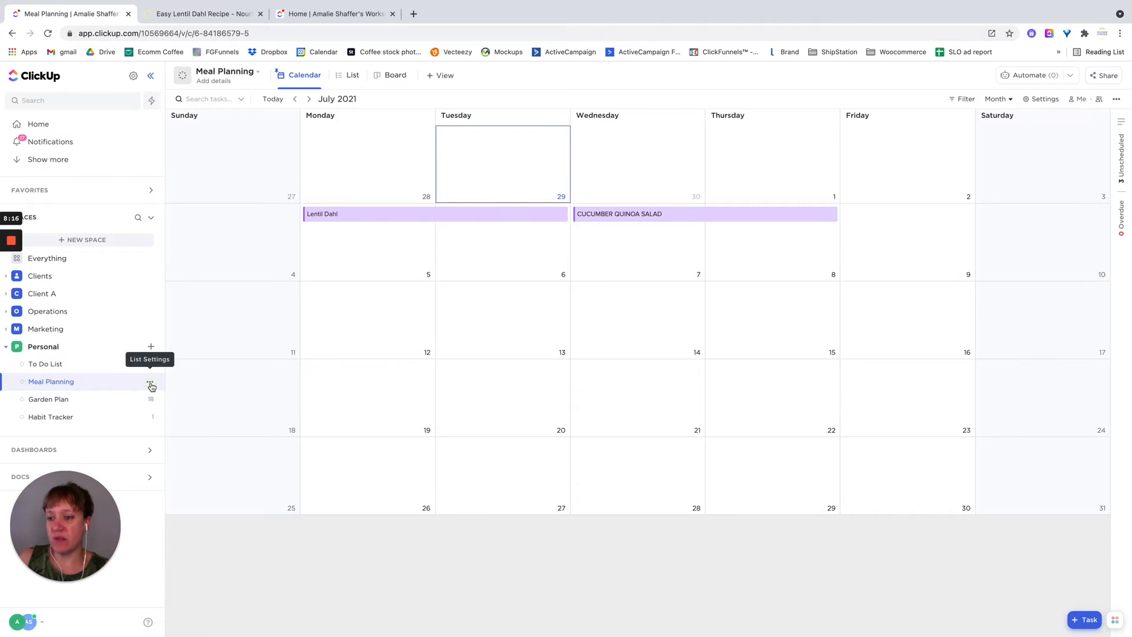
- Add the active statuses BREAKFAST FOR THE WEEK and DINNER FOR THE WEEK to the Meal Planning list
click(150, 382)
click(199, 484)
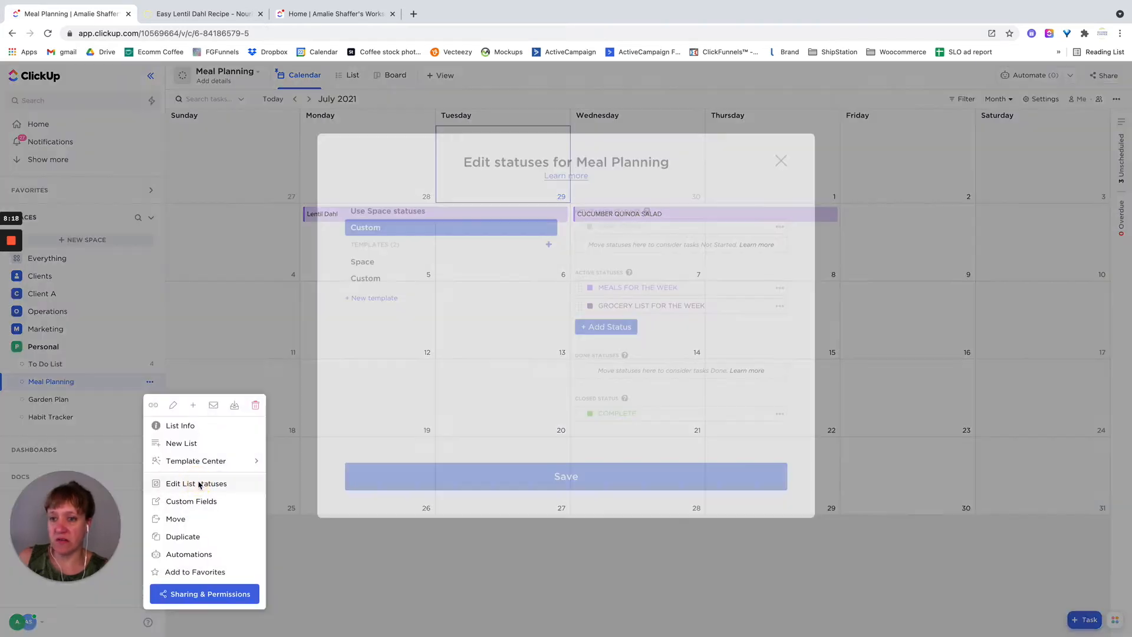
click(620, 285)
text(BREAKFAST F)
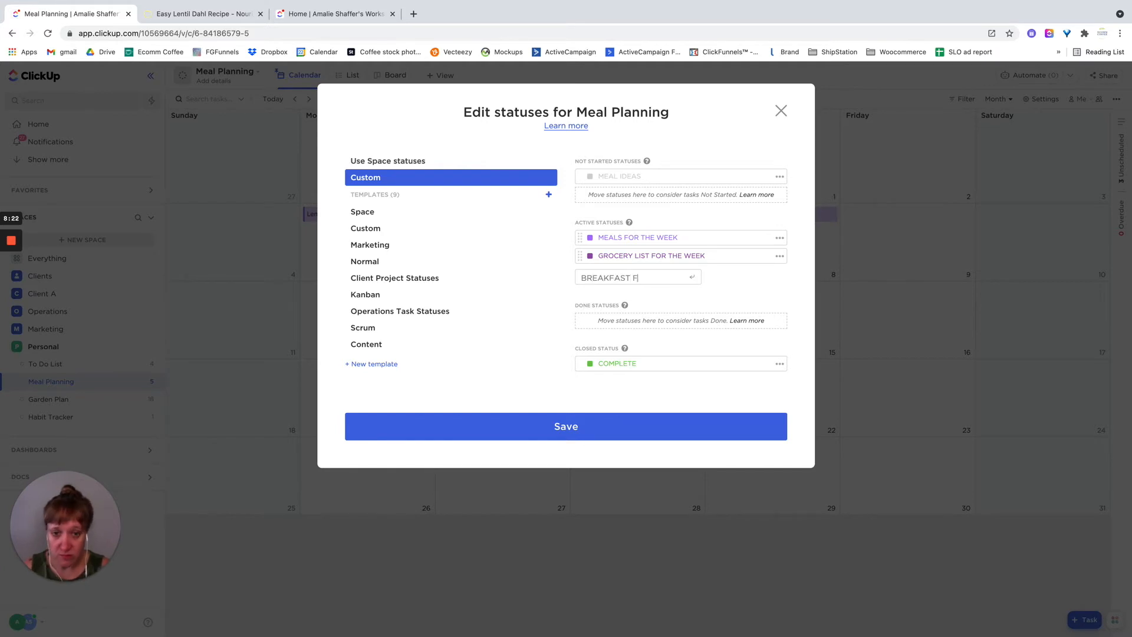
text(OR THE WEE)
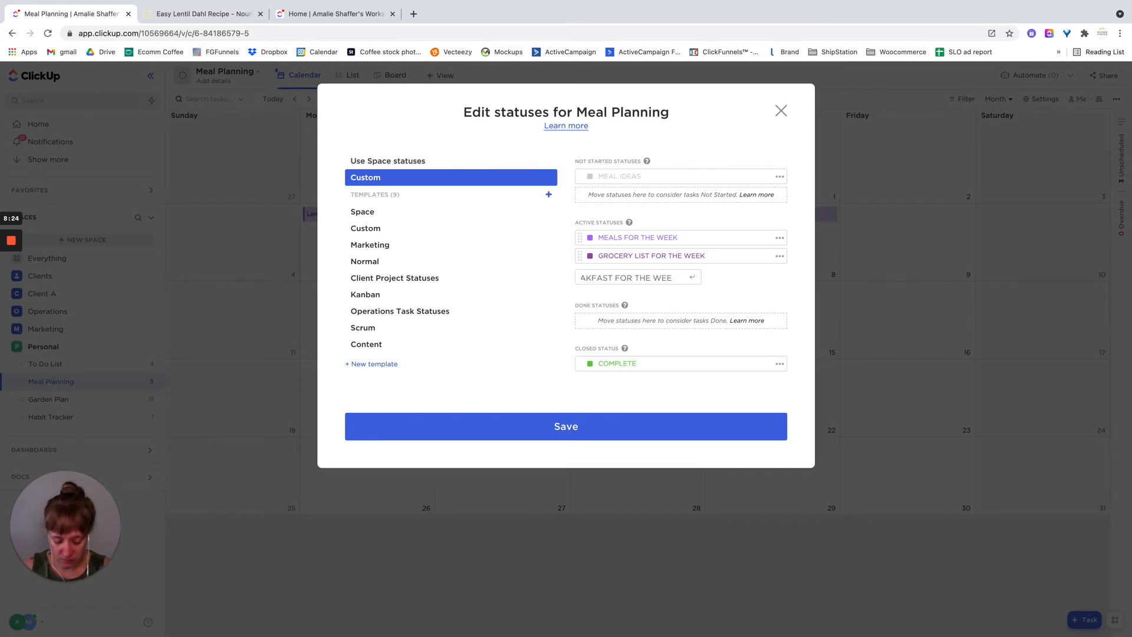
text(K)
key(Return)
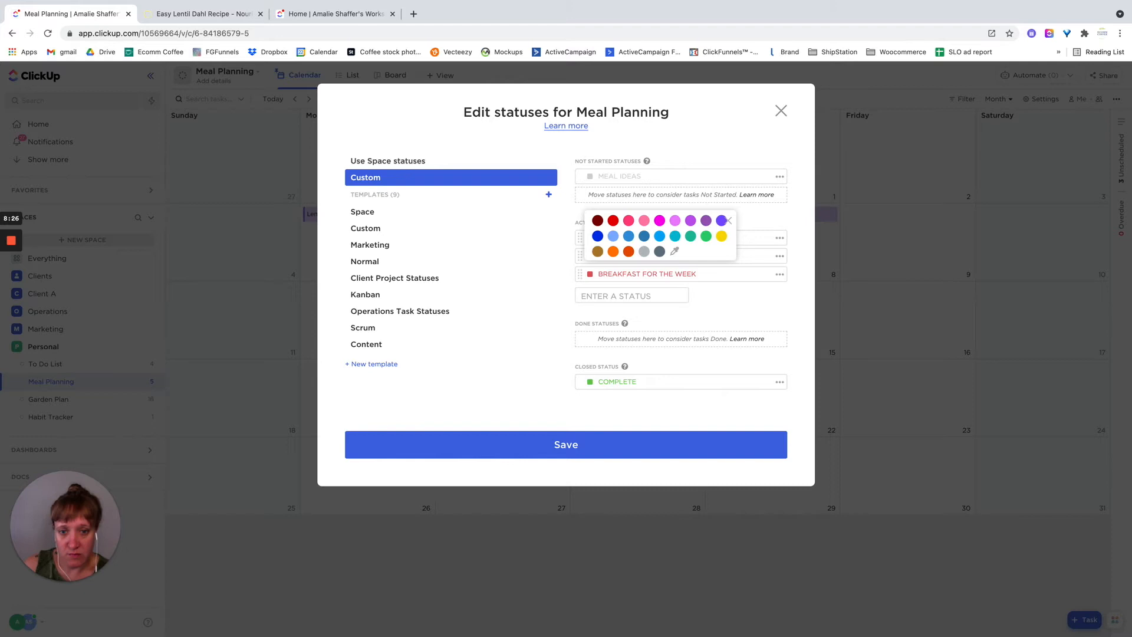
text(DIN)
text(NER FOR THE WEEK)
key(Return)
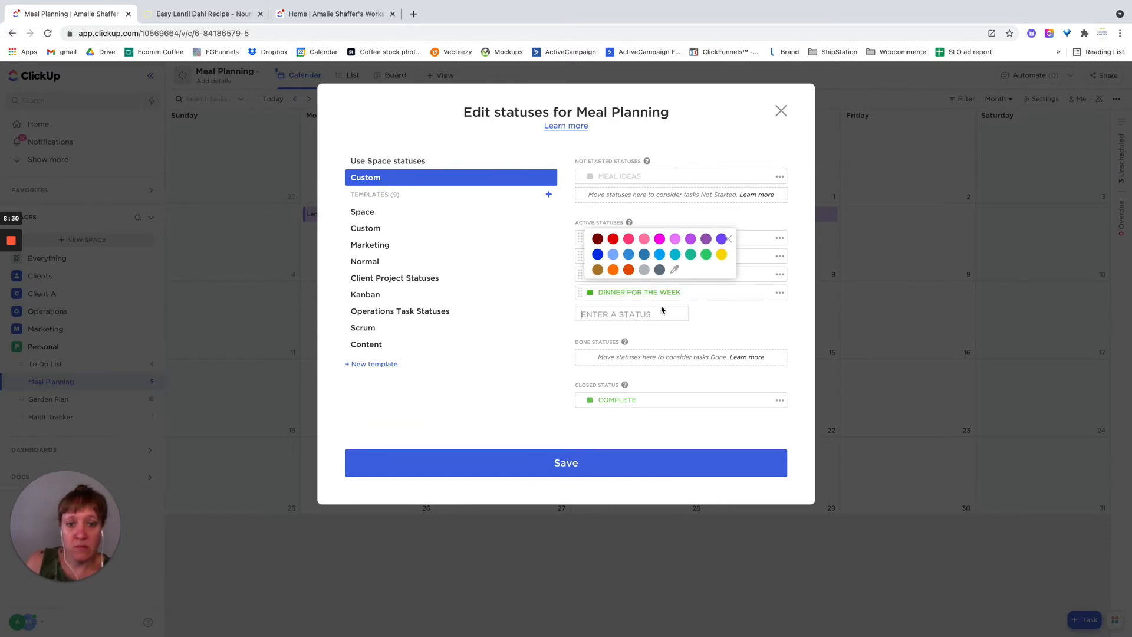
- Rename Meals for the Week to LUNCH FOR THE WEEK, order the active statuses breakfast, lunch, dinner, grocery list, and save
click(565, 280)
drag(579, 274, 575, 242)
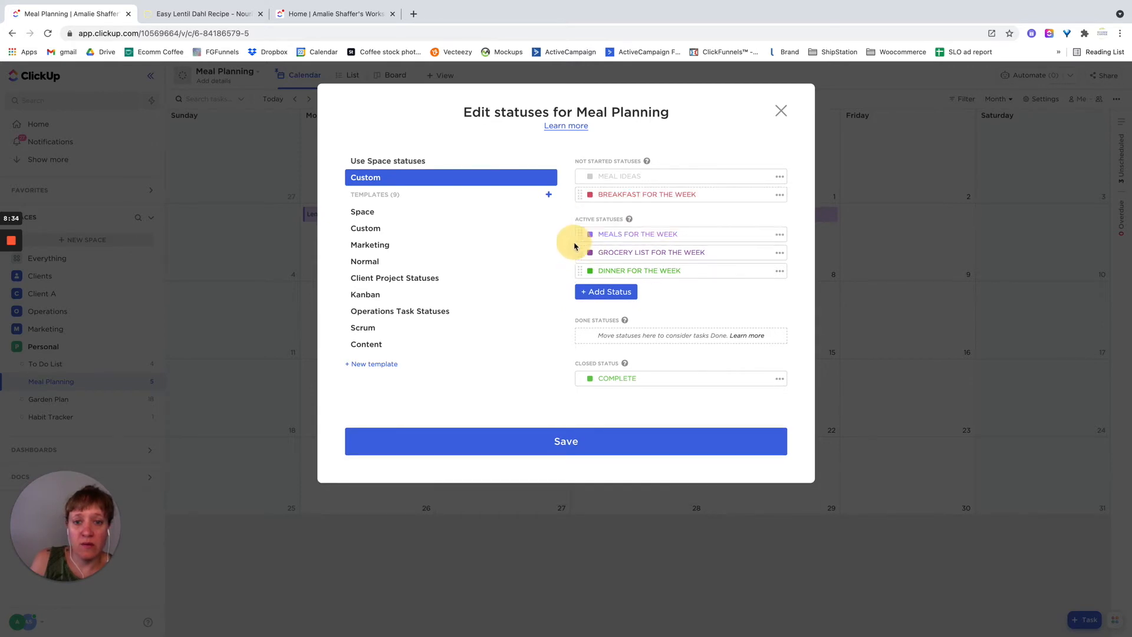
mouse_move(579, 194)
mouse_down()
mouse_move(571, 228)
mouse_move(583, 234)
mouse_move(589, 211)
mouse_up()
click(679, 258)
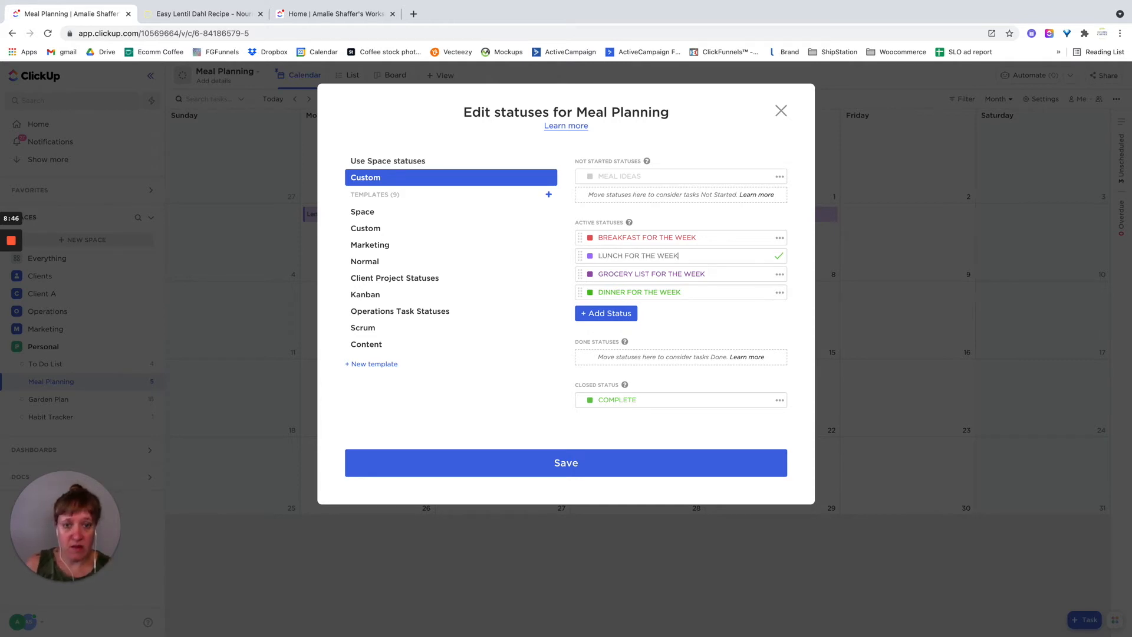
drag(581, 273, 580, 309)
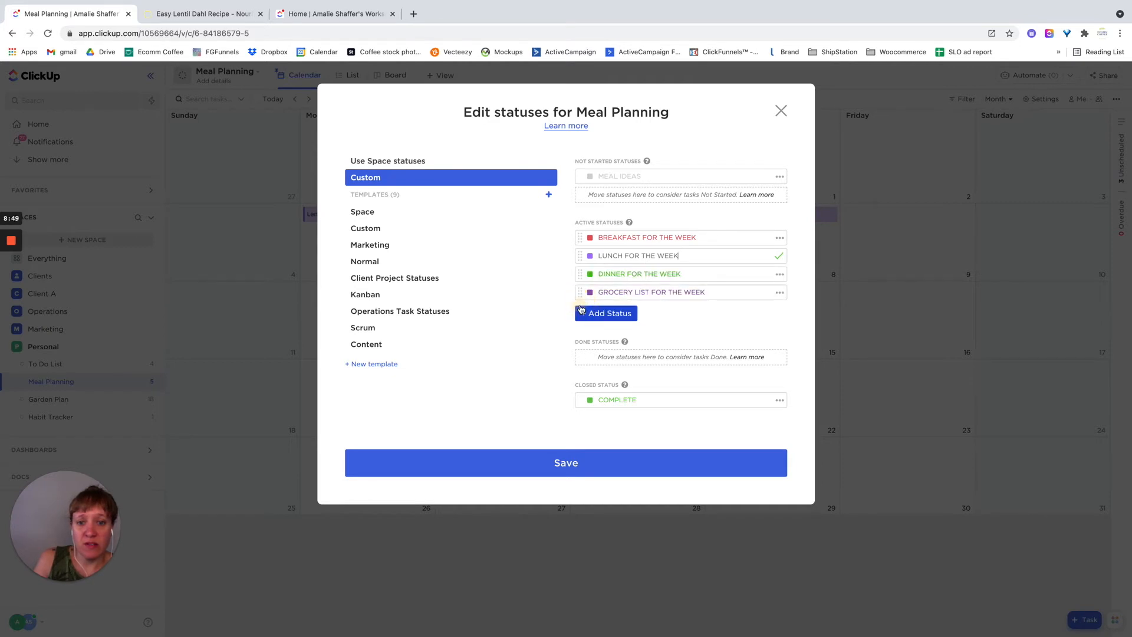
click(554, 463)
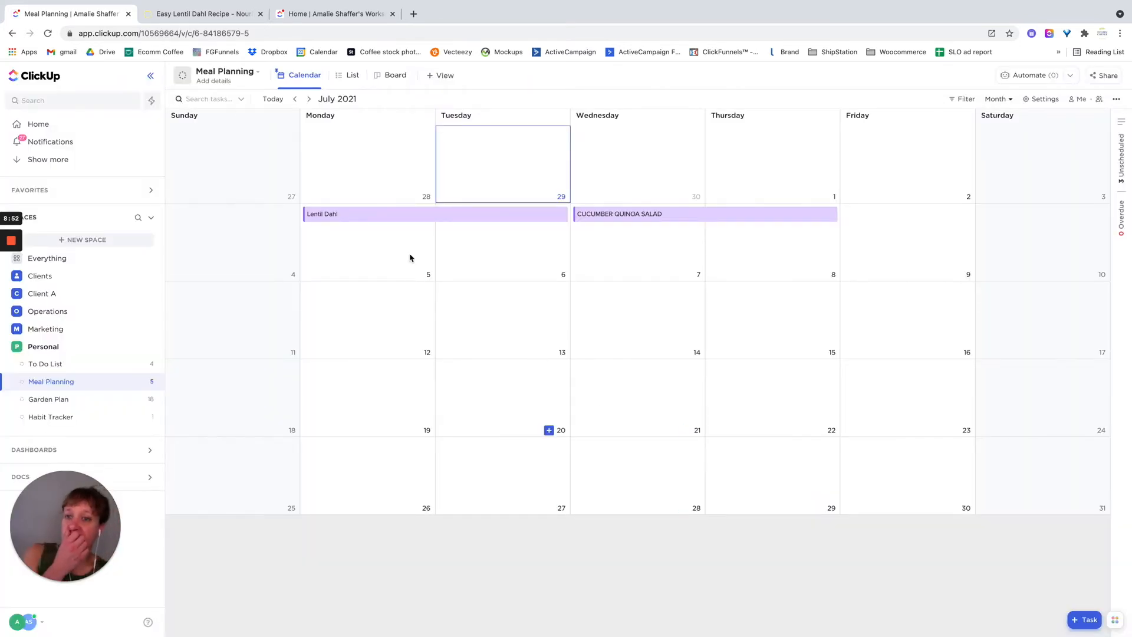
- In List view, move Lentil Dahl to DINNER FOR THE WEEK and 5-Ingredient Pasta Salad to BREAKFAST FOR THE WEEK
click(352, 82)
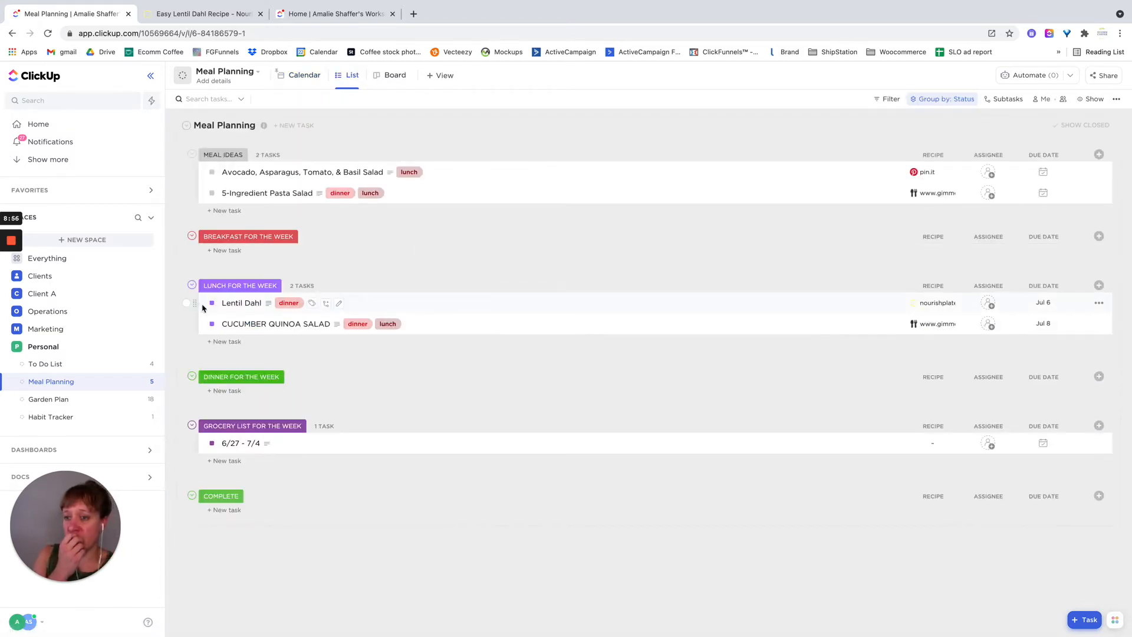
drag(194, 303, 205, 403)
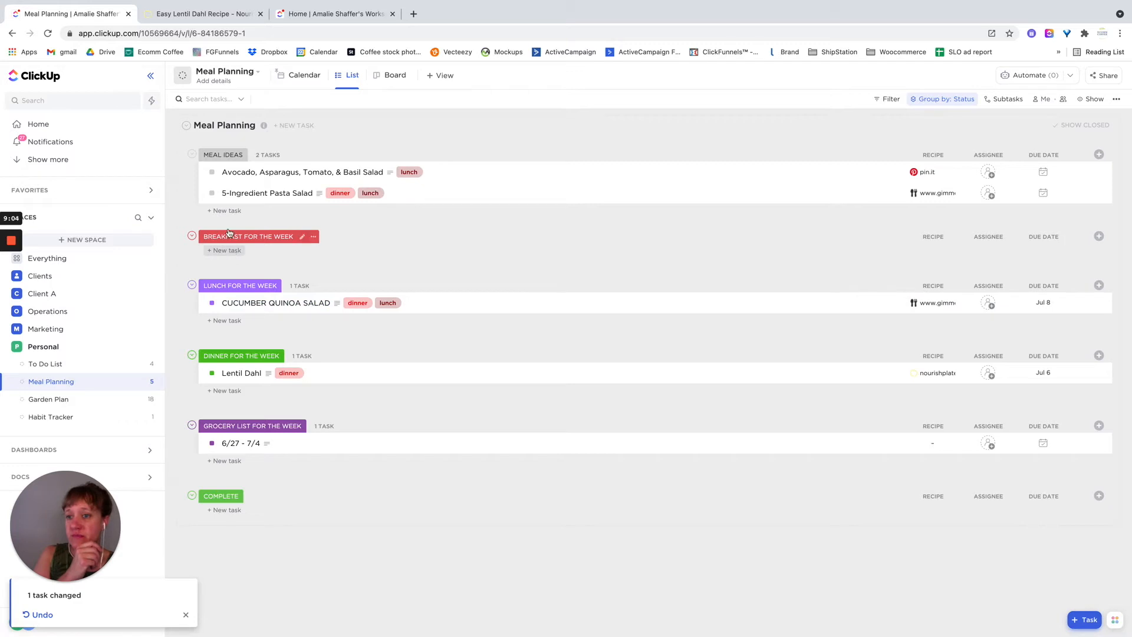
click(212, 194)
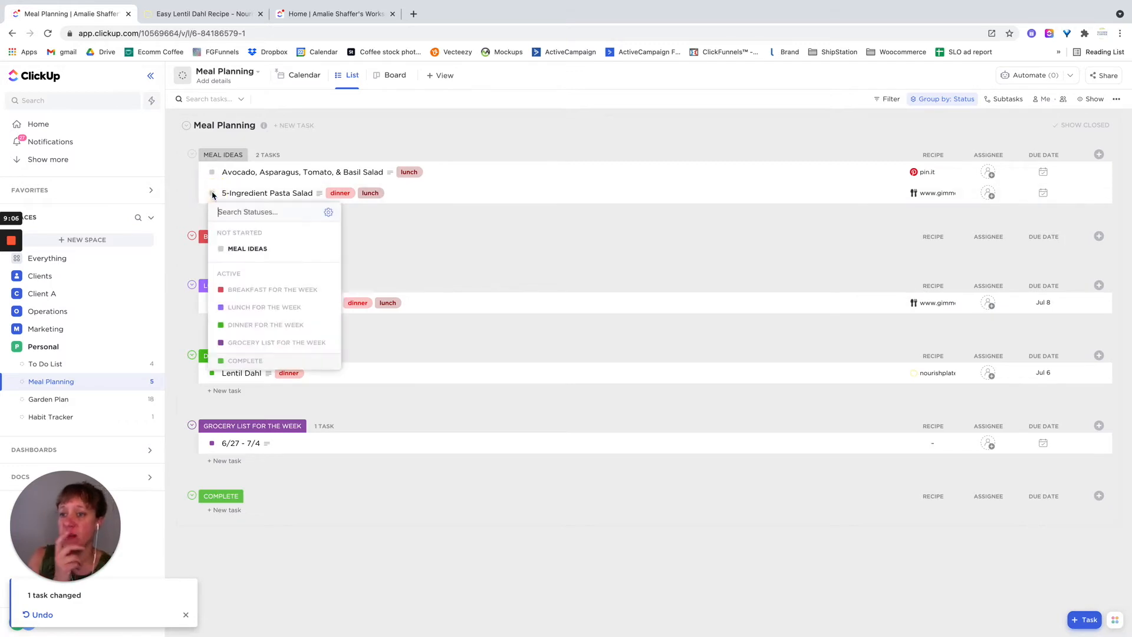
click(260, 290)
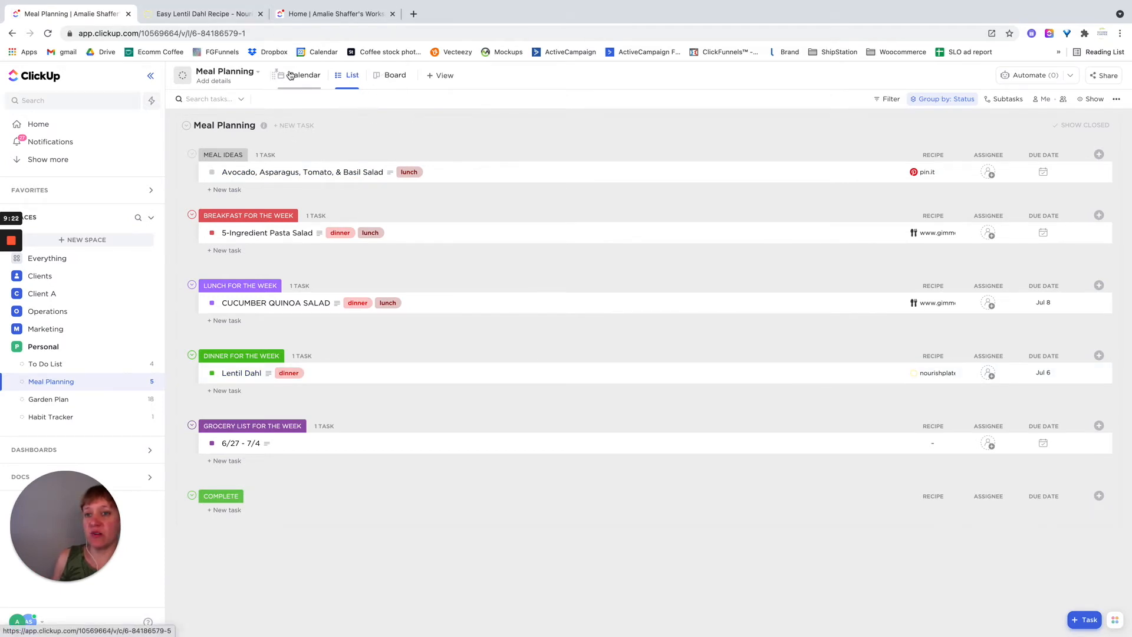
- Schedule the 5-Ingredient Pasta Salad from Monday, July 5 to July 9, 2021
click(1044, 233)
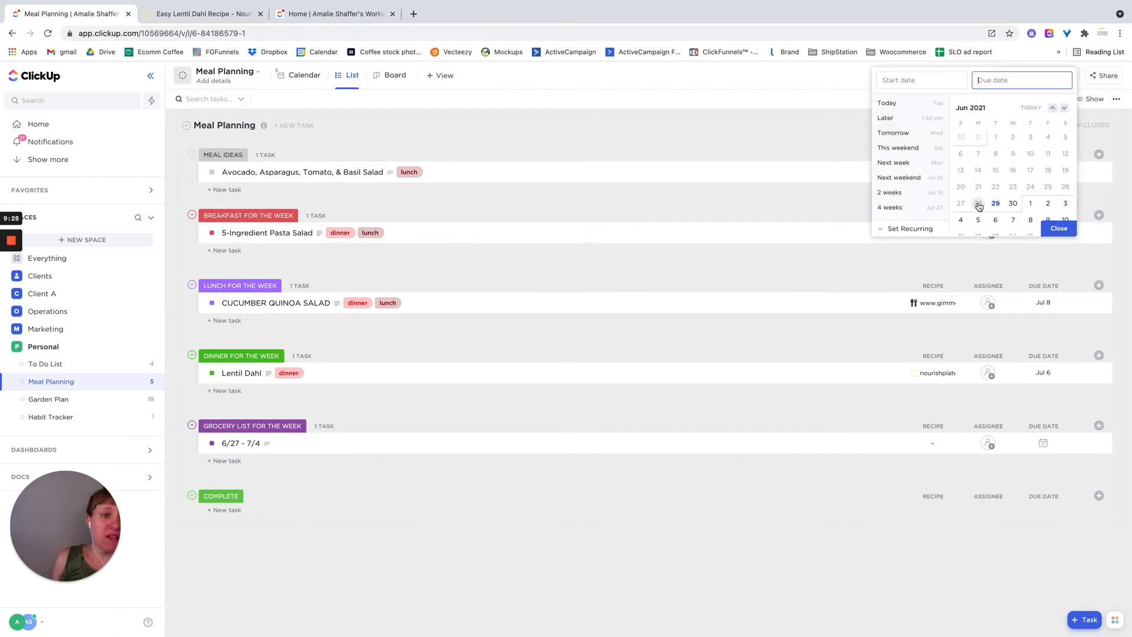
click(890, 79)
click(979, 220)
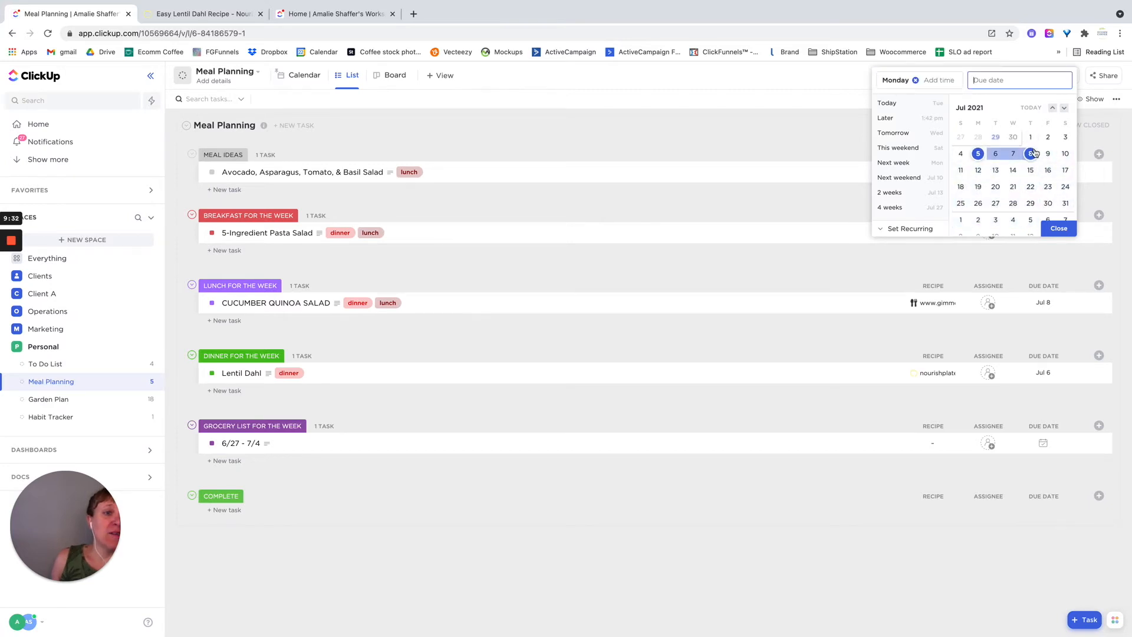
click(1047, 153)
click(1058, 228)
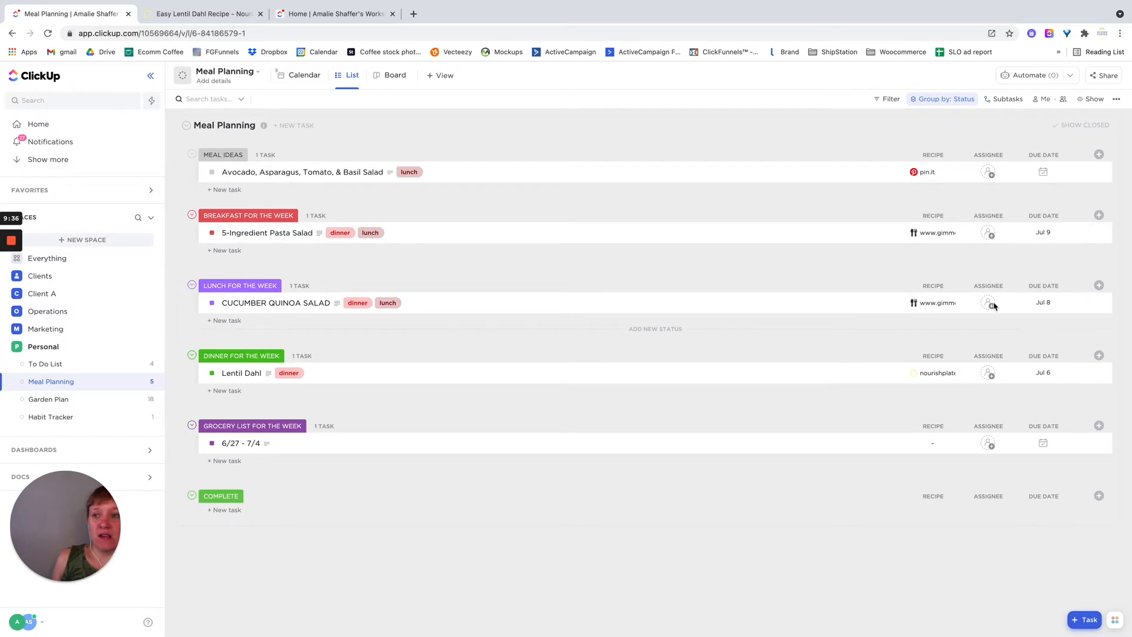
- Show the scheduled meals for July 2021 in Calendar view and unpin that view
click(300, 76)
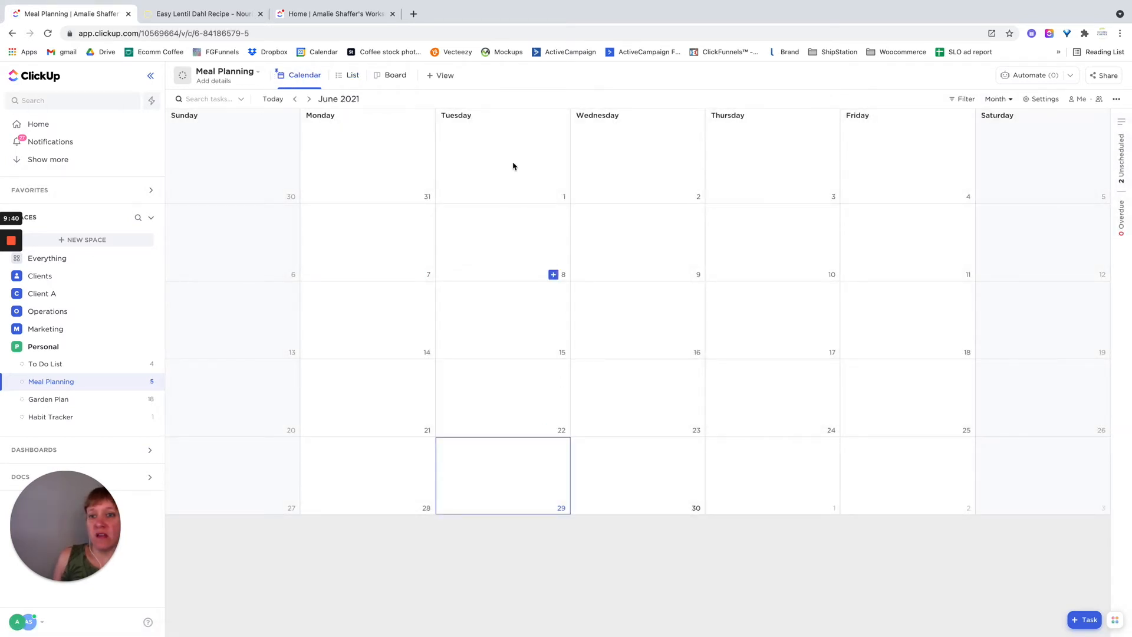
click(310, 100)
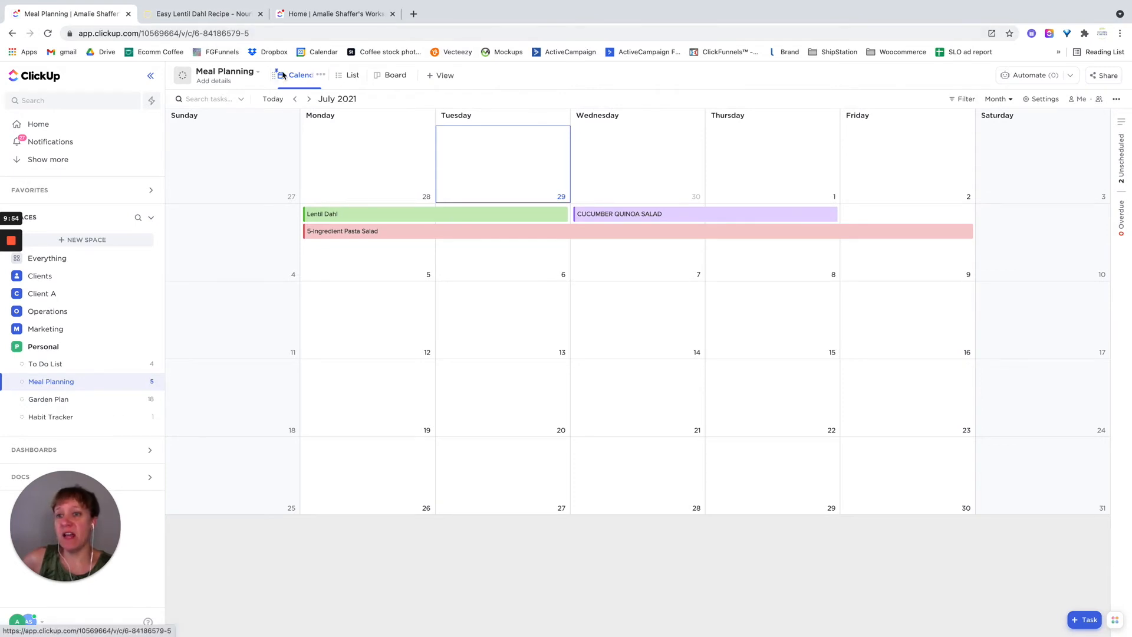
click(322, 77)
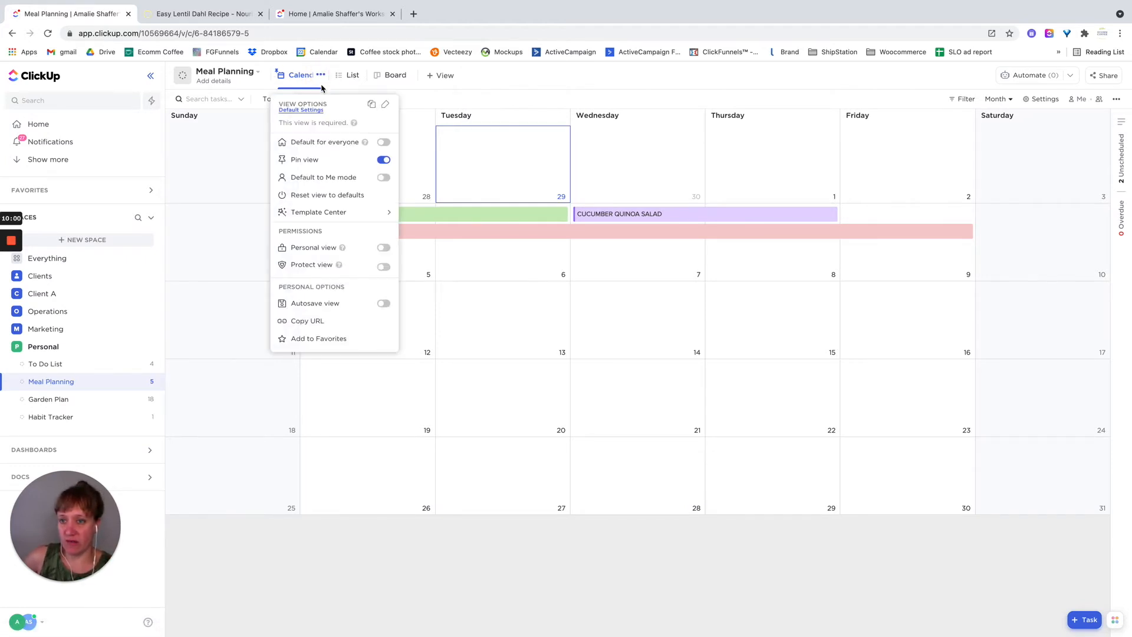
click(381, 162)
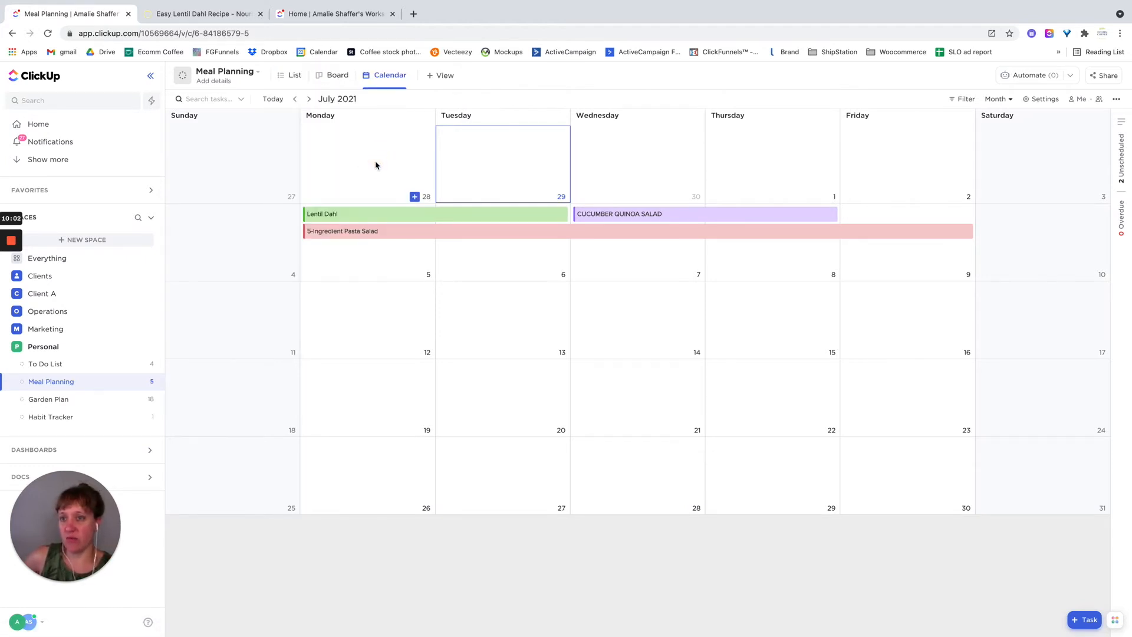
- From List view, open the 6/27 - 7/4 grocery list task and expand its full ingredient description
click(279, 78)
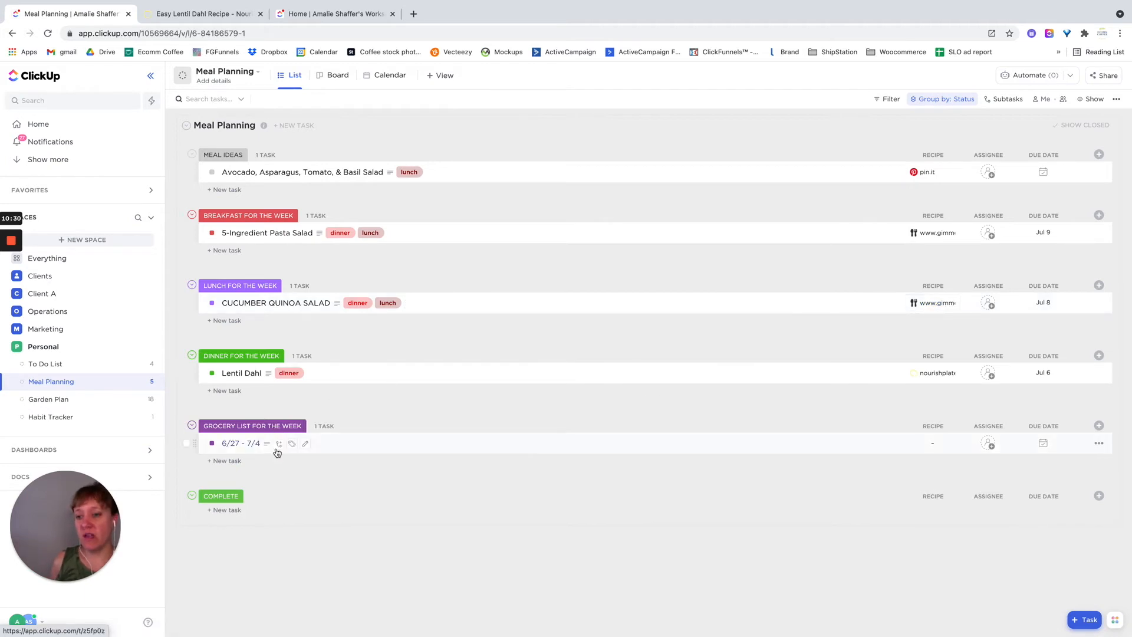
click(234, 445)
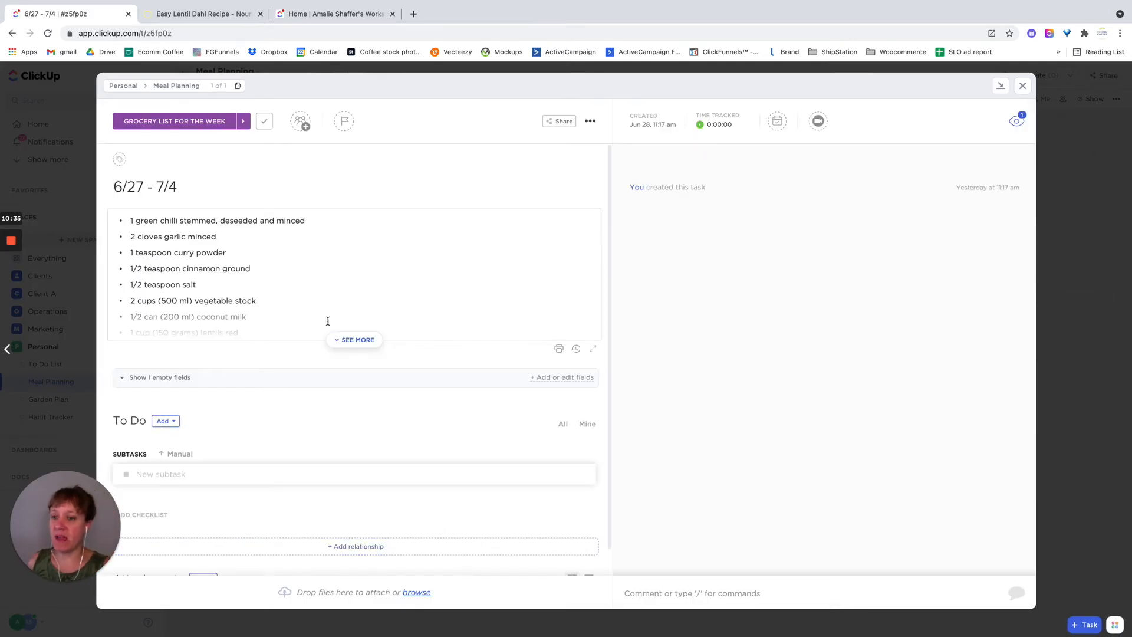
click(350, 339)
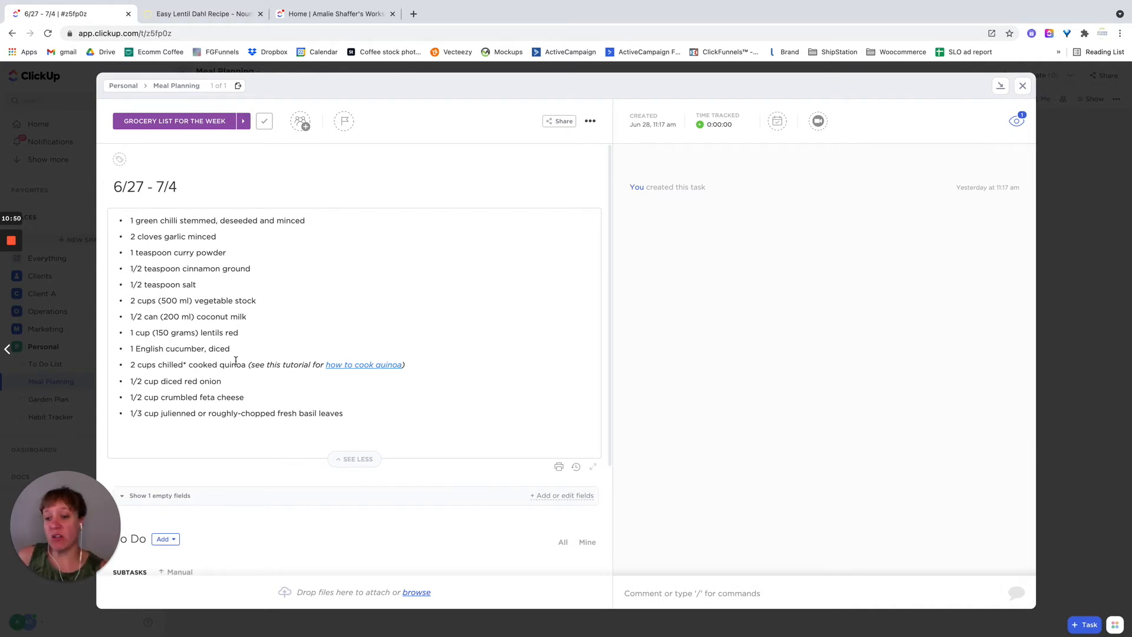
- Create a Money custom field named Spent for the Meal Planning list, using US Dollar as the currency
click(161, 497)
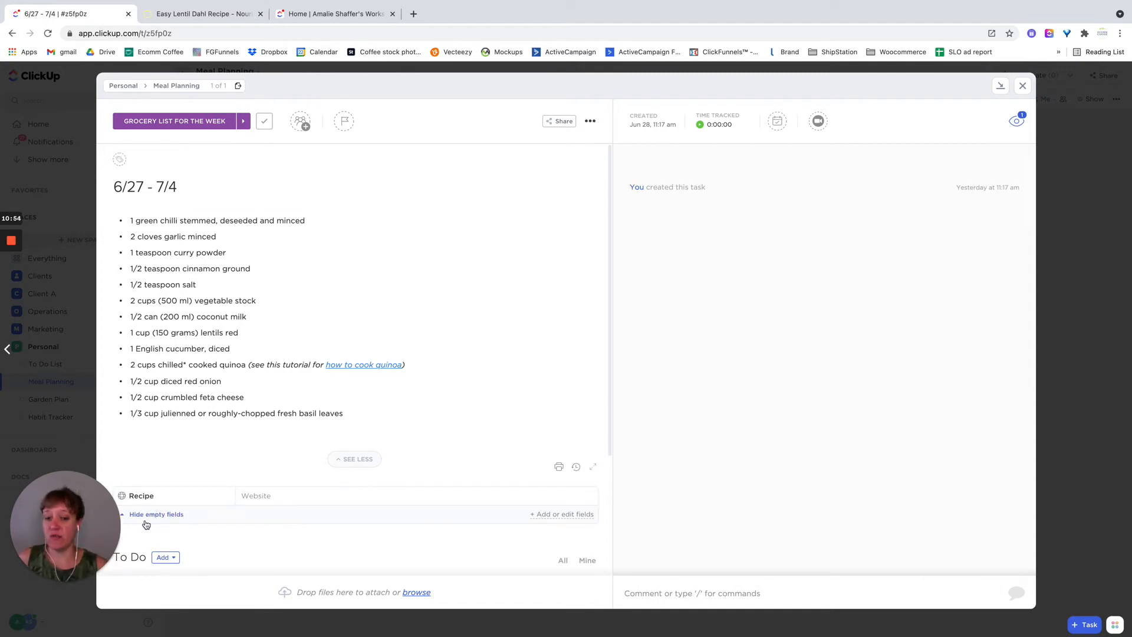
click(541, 514)
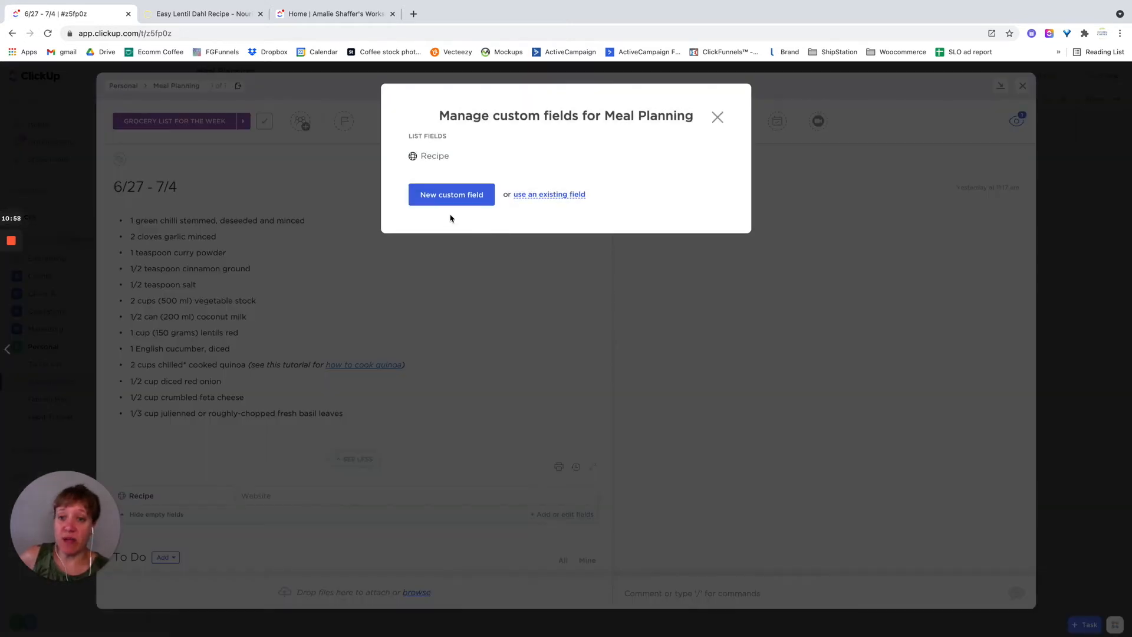
click(451, 198)
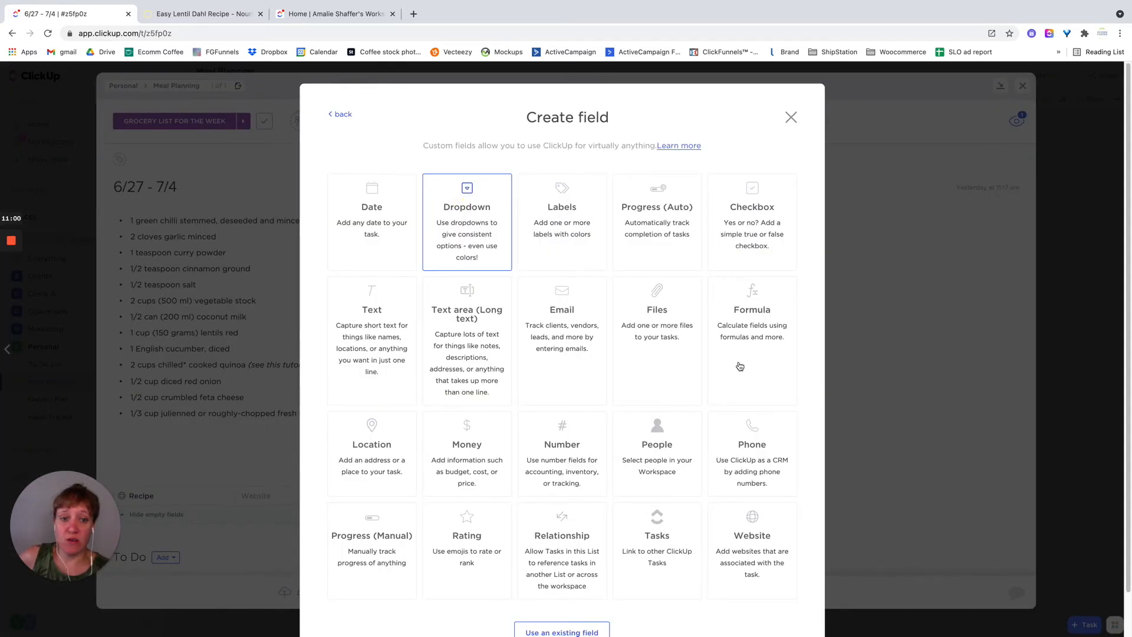
click(488, 473)
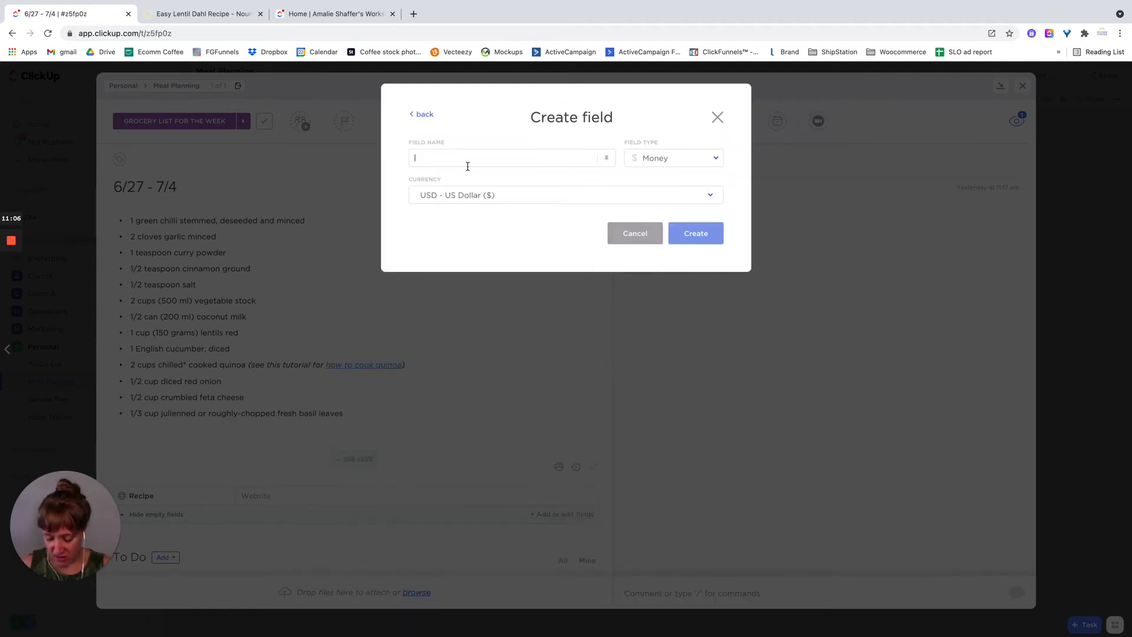
text(Spemt)
key(BackSpace)
key(BackSpace)
text(nt)
key(Return)
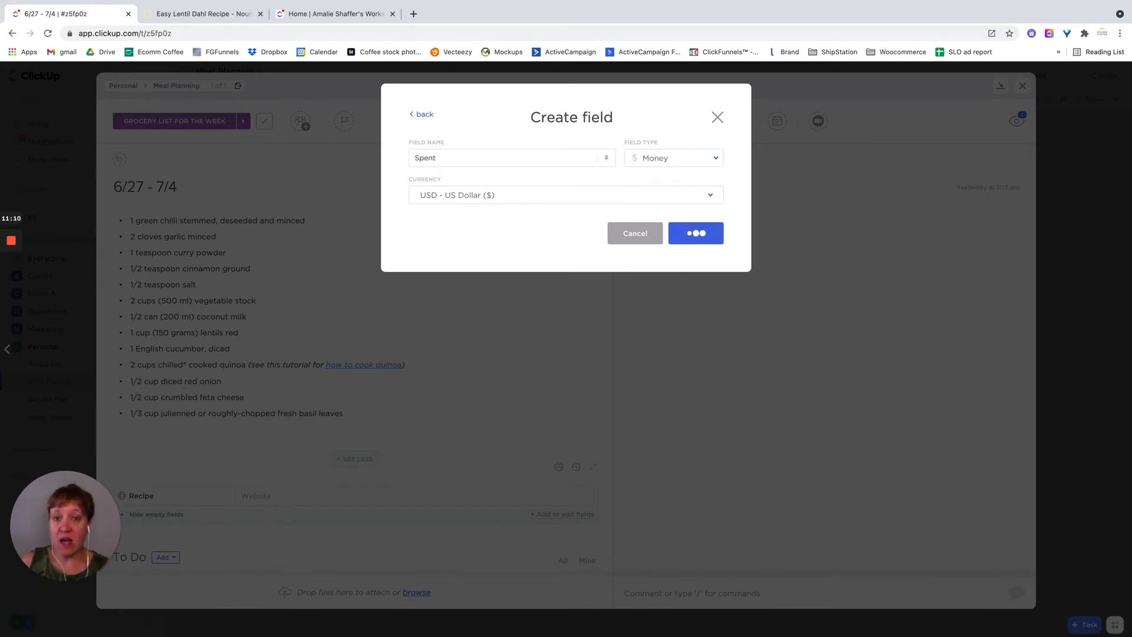
click(717, 117)
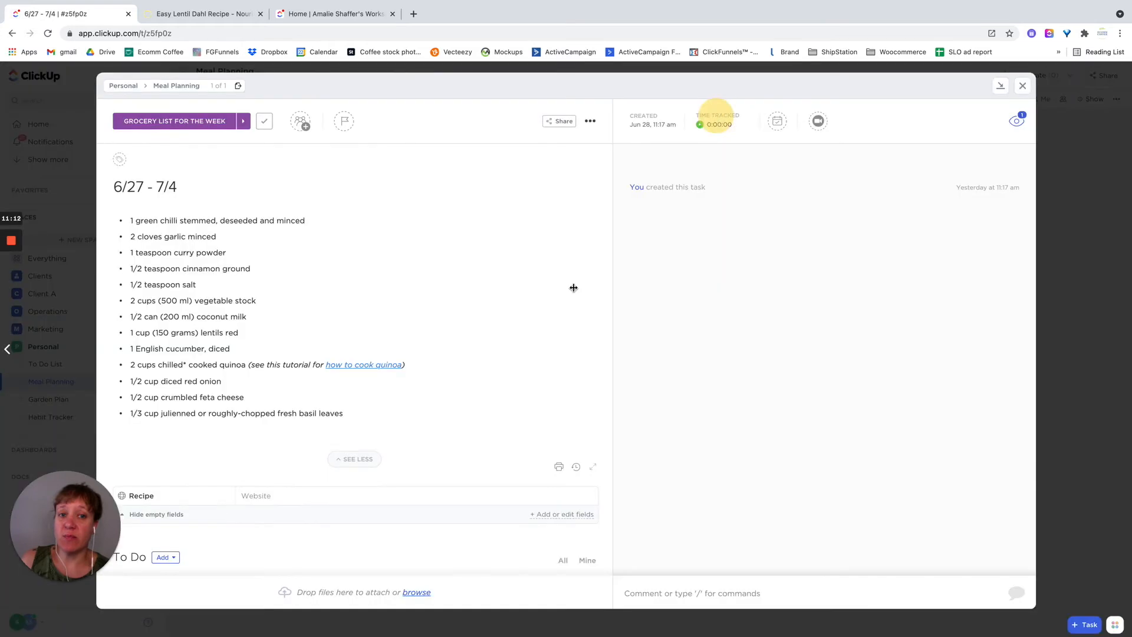
- Set the Spent field of the 6/27 - 7/4 grocery task to $100 and close the task
click(165, 516)
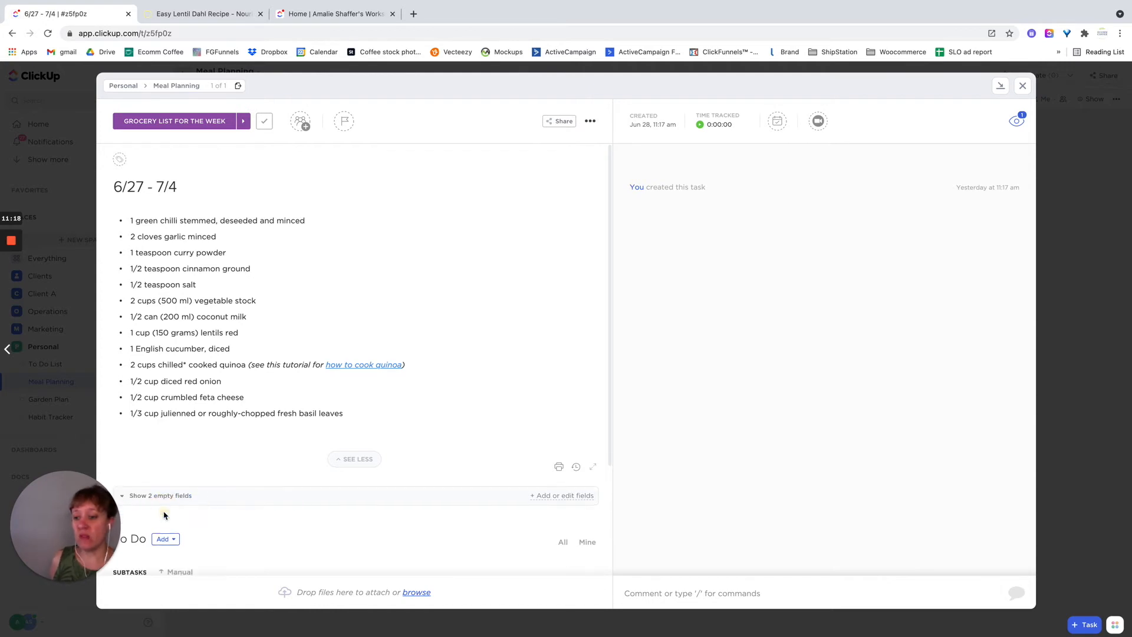
click(162, 496)
click(292, 515)
text(100)
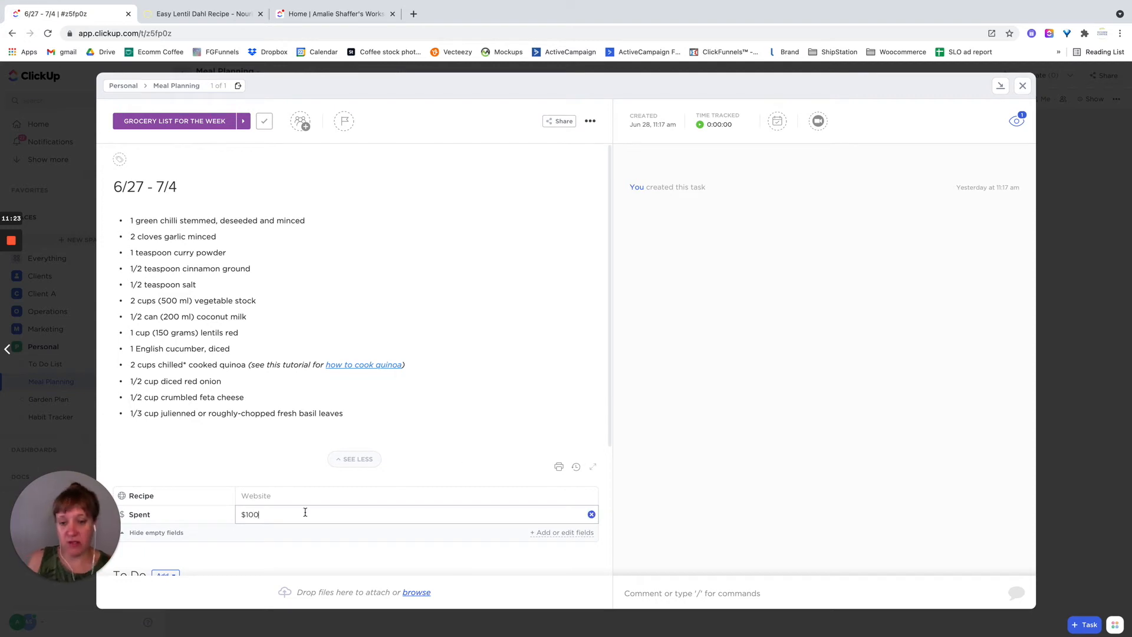
key(Return)
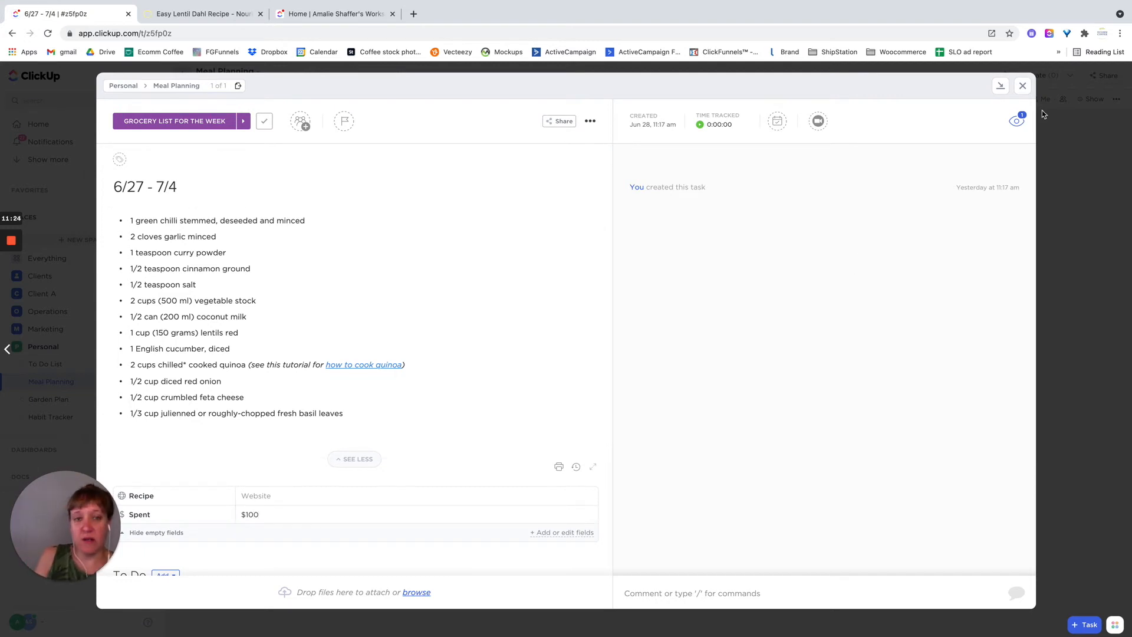
click(1022, 87)
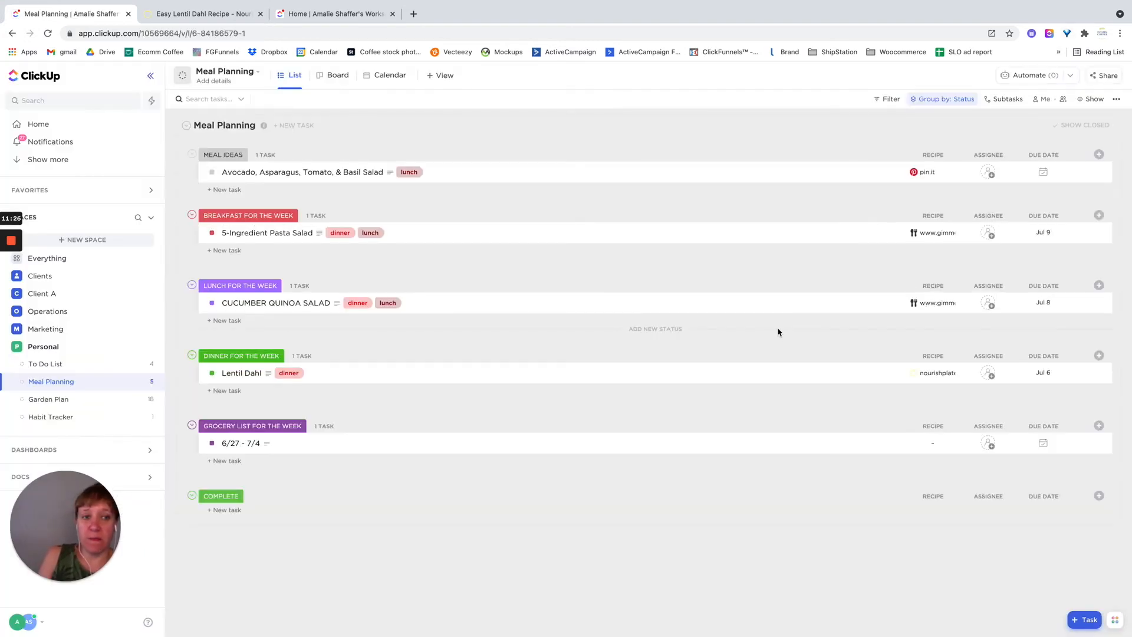
- Show the Spent column in Meal Planning's List view and try to add a calculation beneath it for the grocery list group
click(1099, 155)
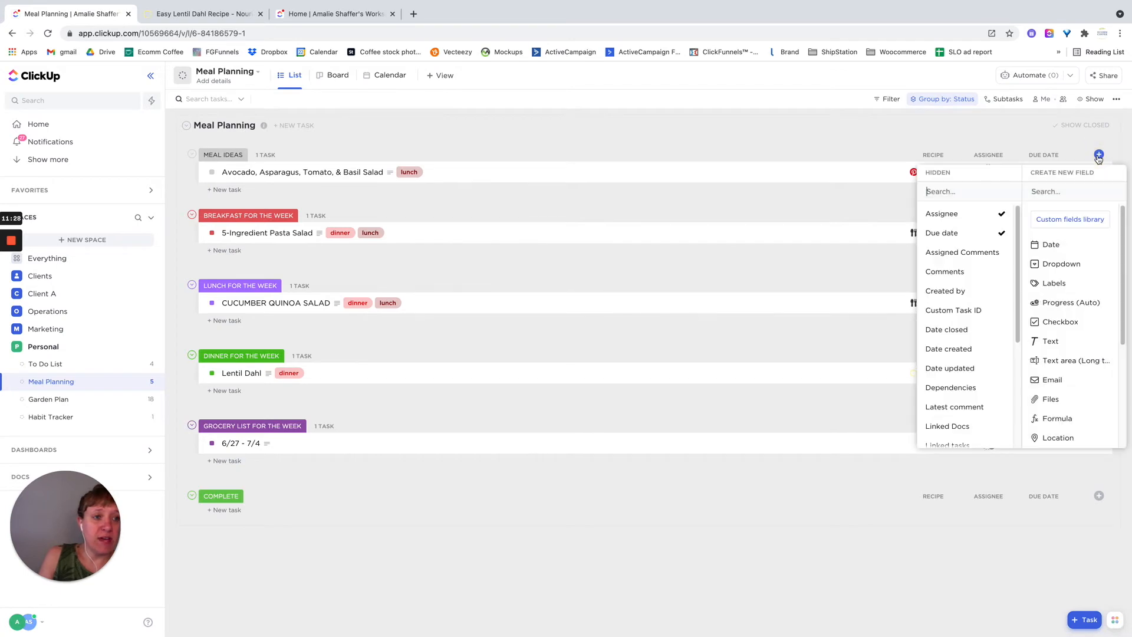
scroll(1083, 261, down, 3)
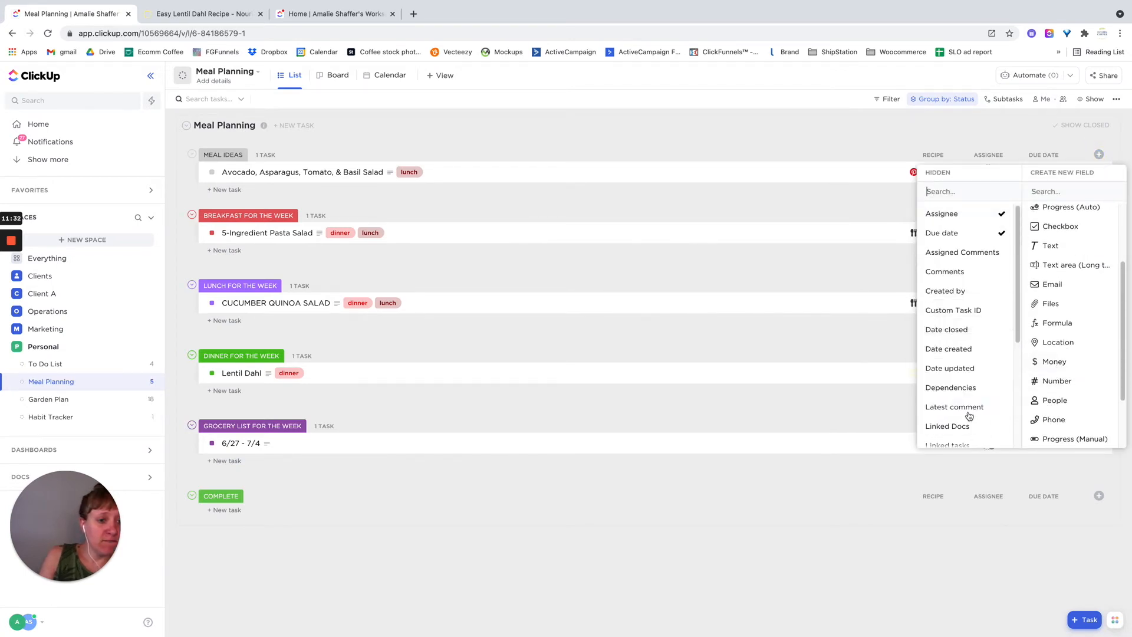
scroll(973, 427, down, 3)
click(949, 438)
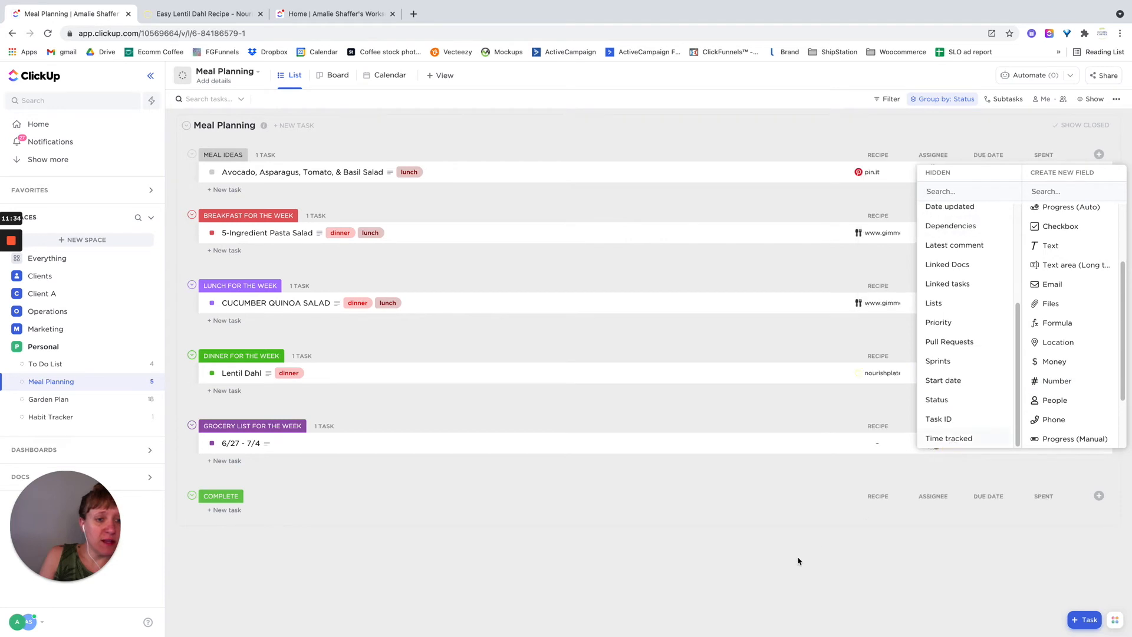
click(764, 561)
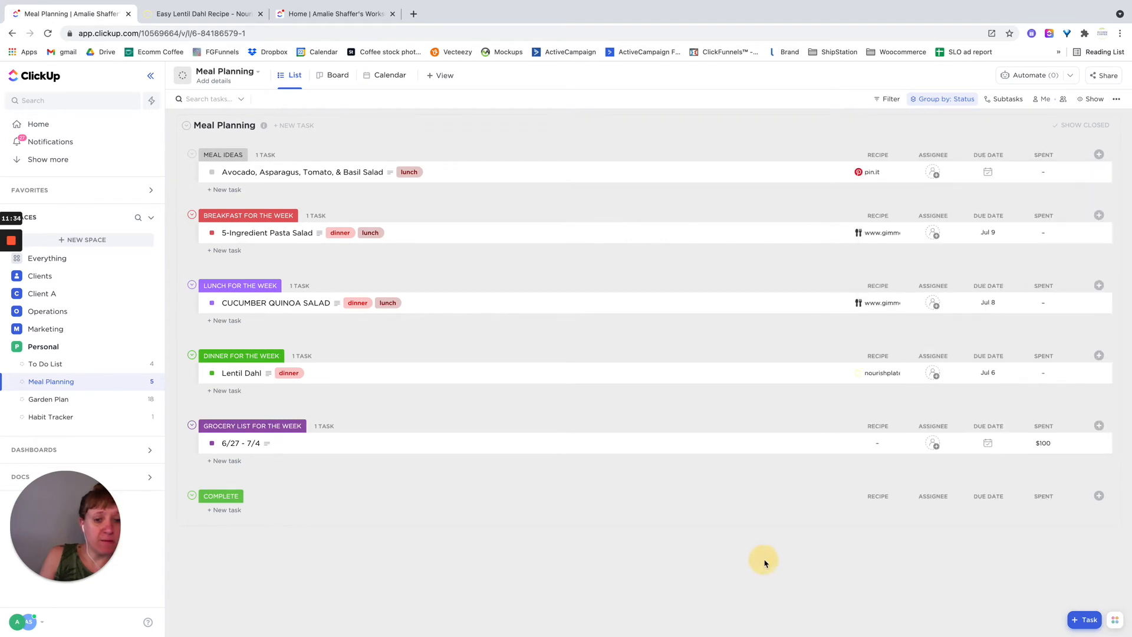
click(1045, 466)
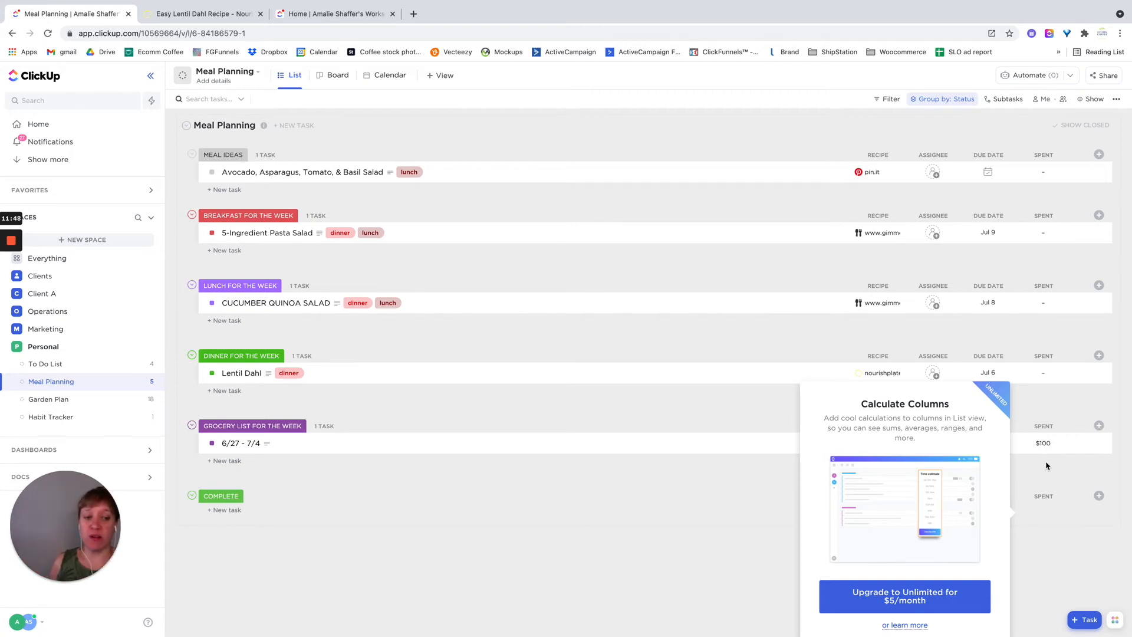
click(1094, 560)
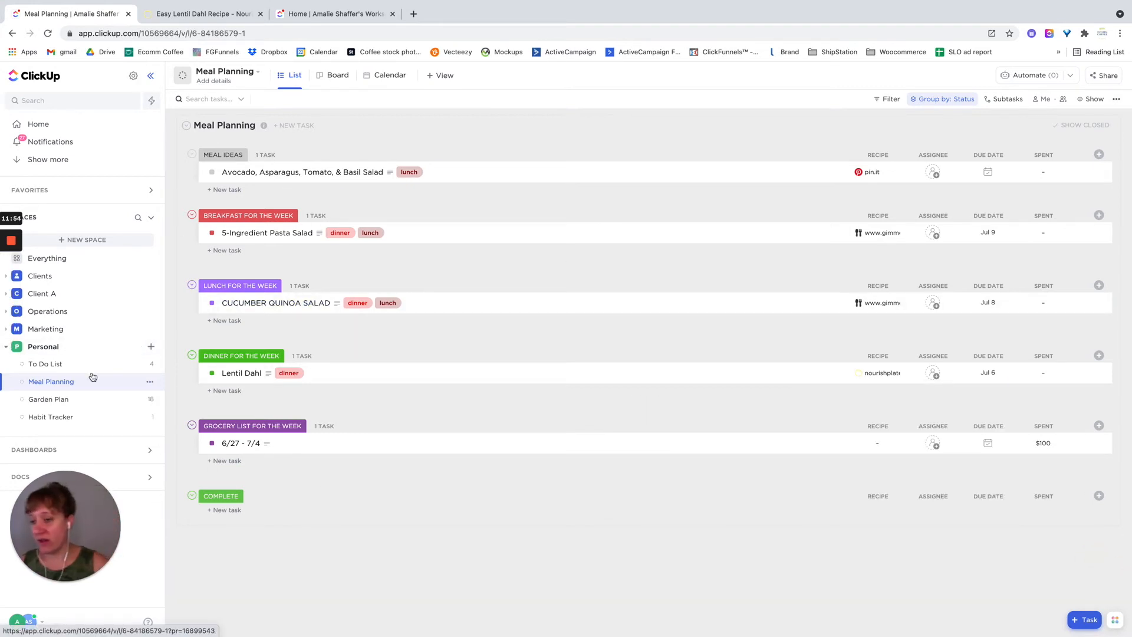
- Open the Garden Plan list and compare its monthly planting tasks in Board and List views
click(48, 400)
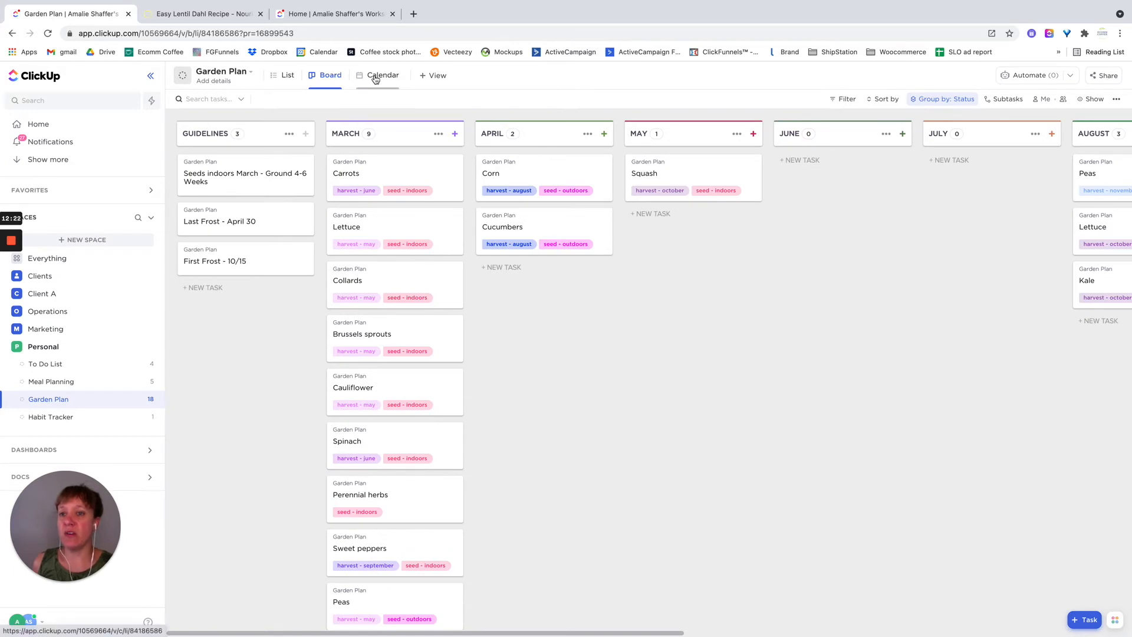
click(278, 83)
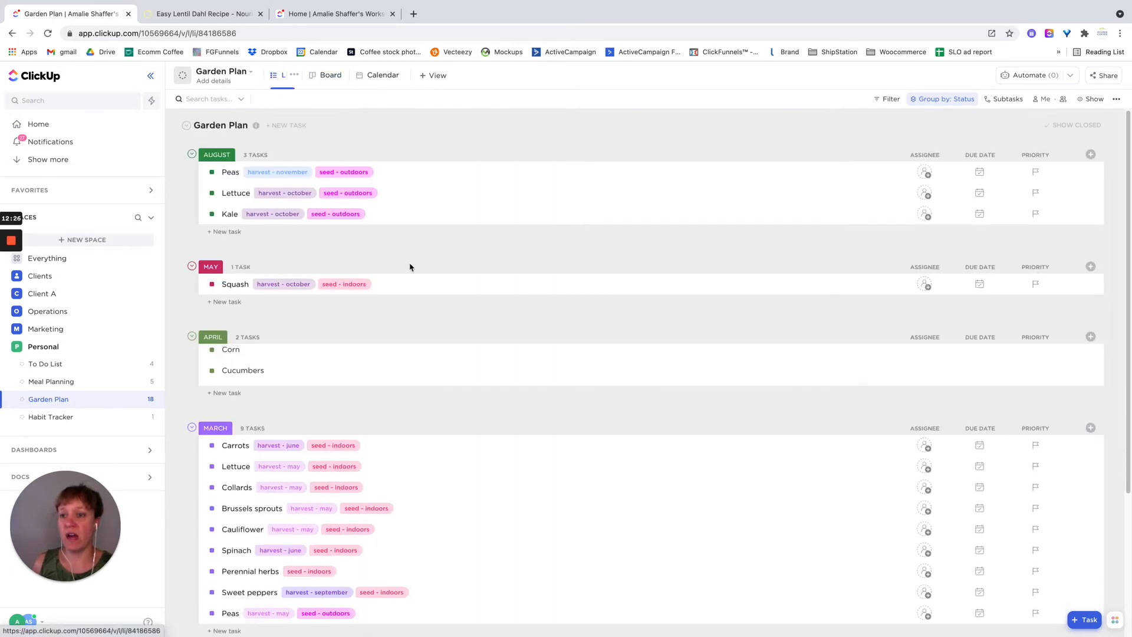
click(324, 76)
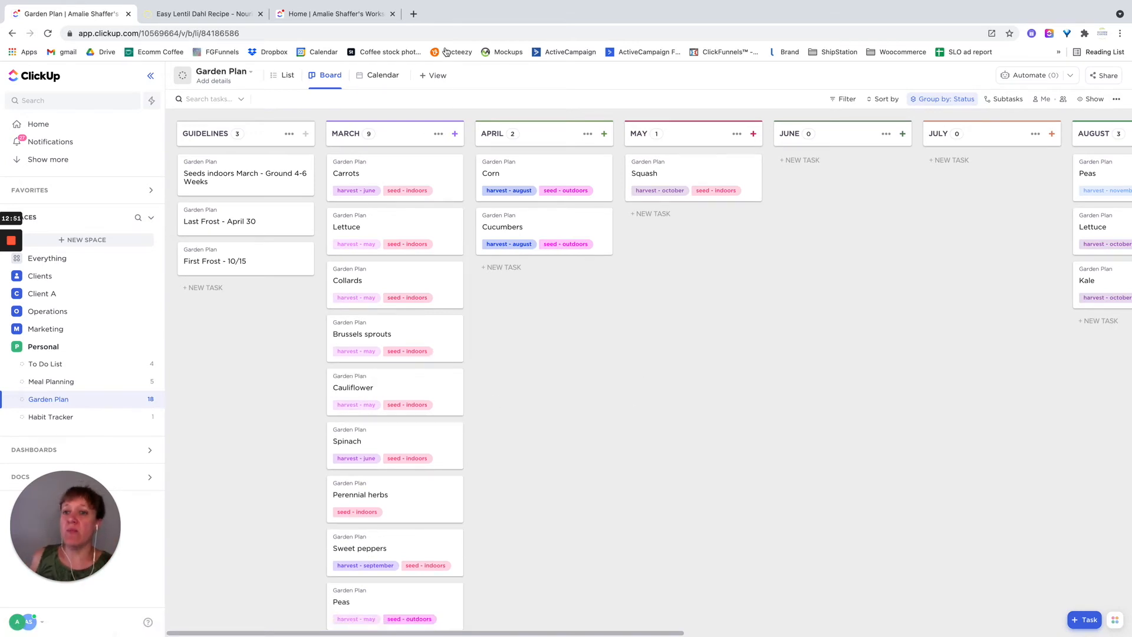
- In the Garden Plan's Calendar view, schedule the unscheduled Squash task on June 9, 2021
click(376, 75)
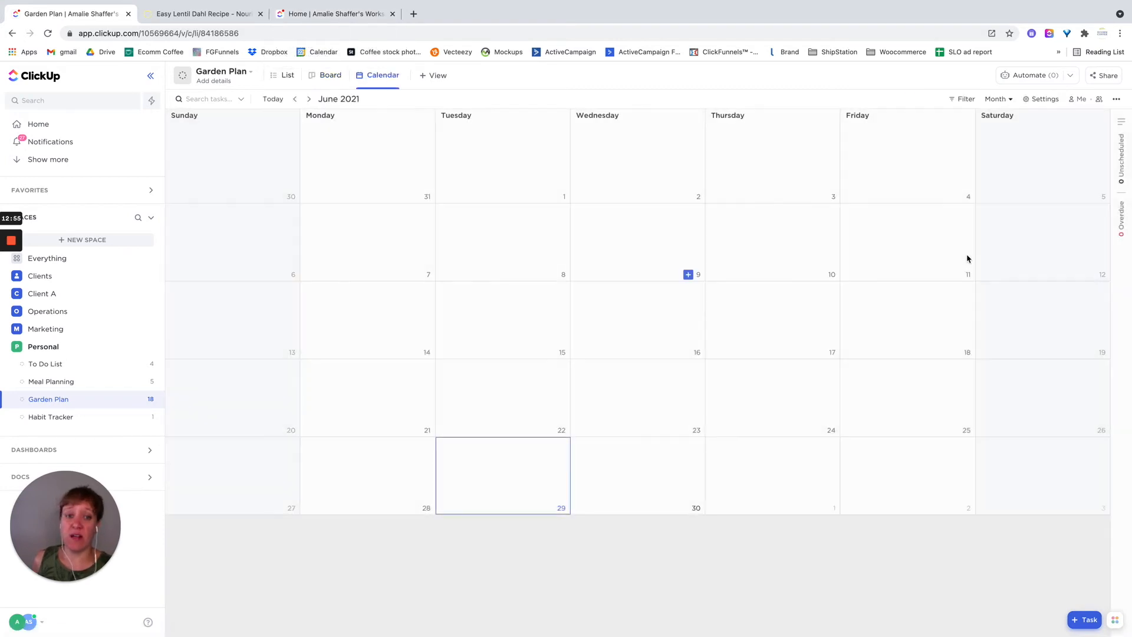
click(1121, 172)
drag(1017, 200, 588, 232)
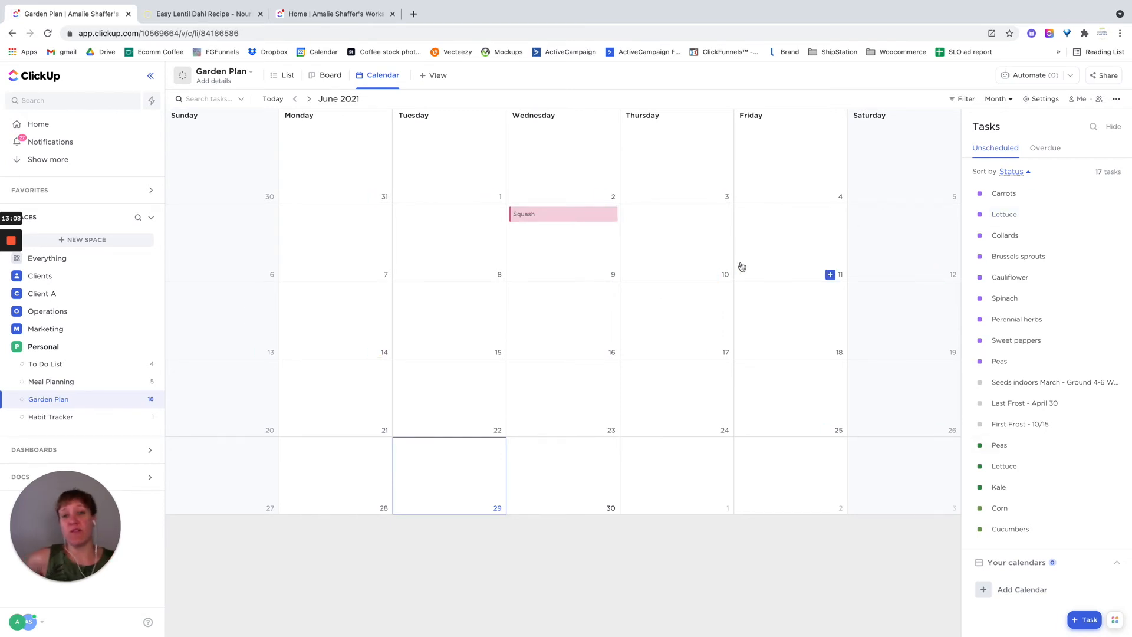
- Open the Squash task, clear its due date and close it
click(609, 216)
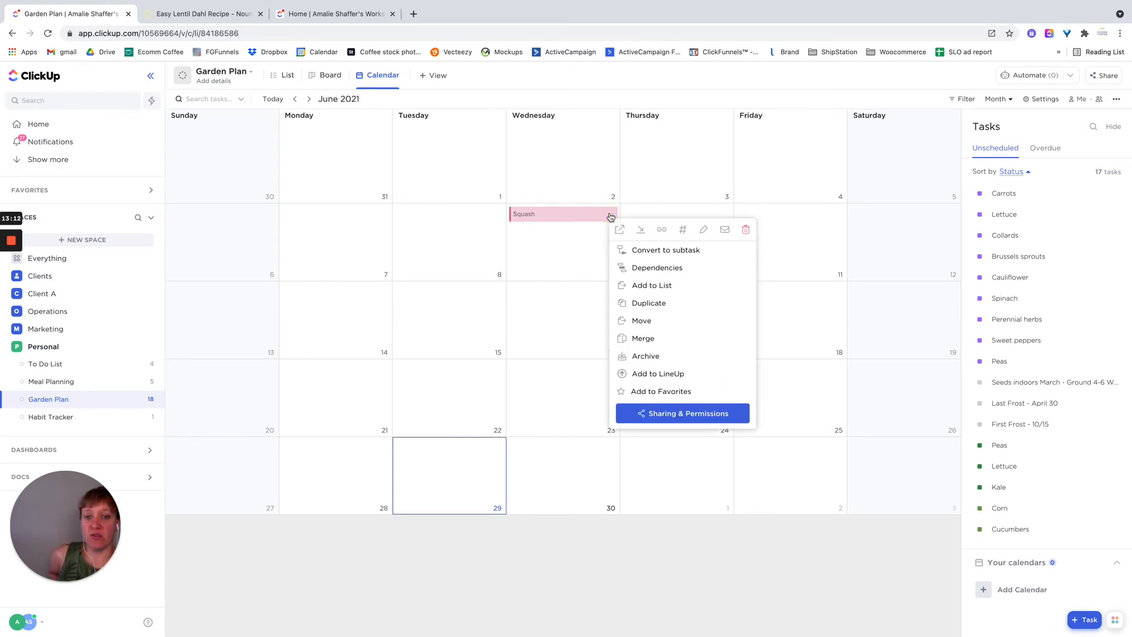
click(543, 240)
click(538, 214)
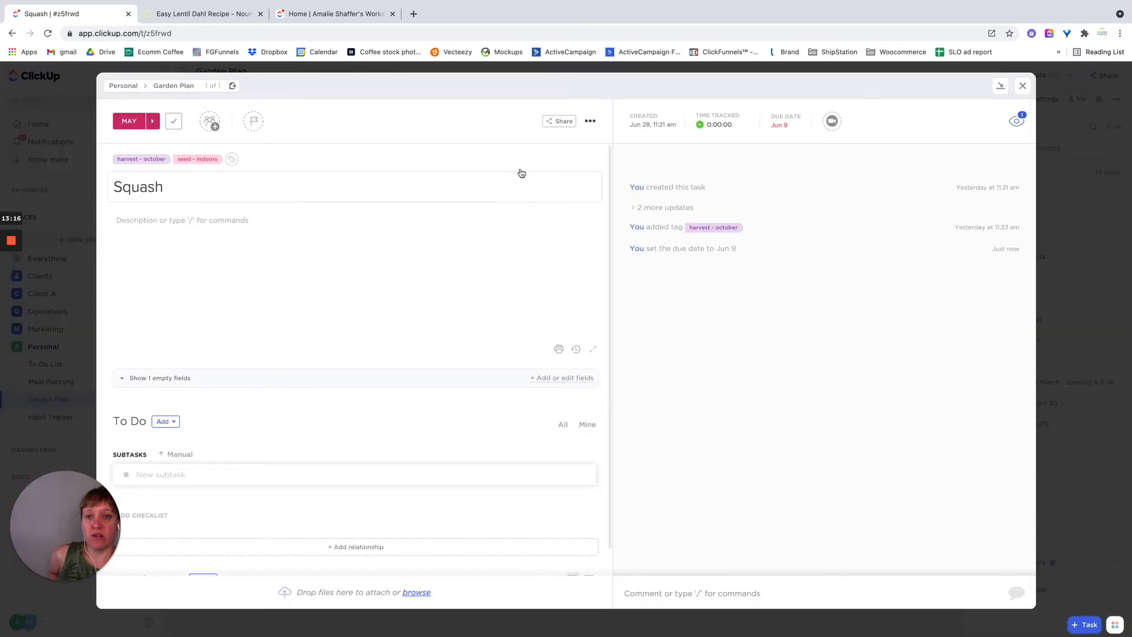
click(766, 123)
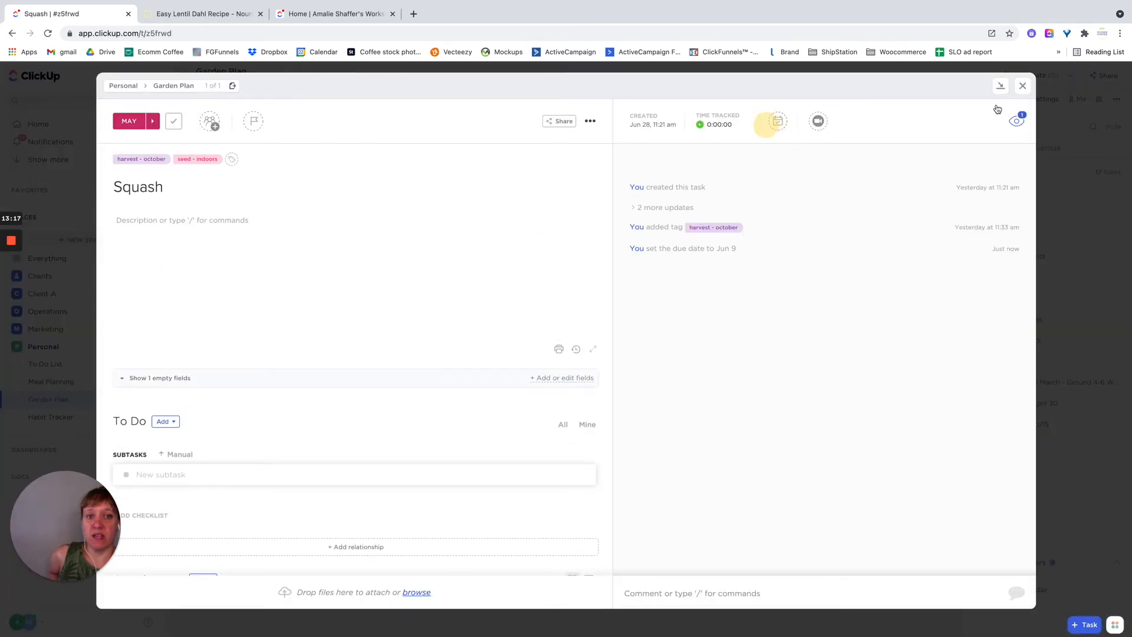
click(1023, 87)
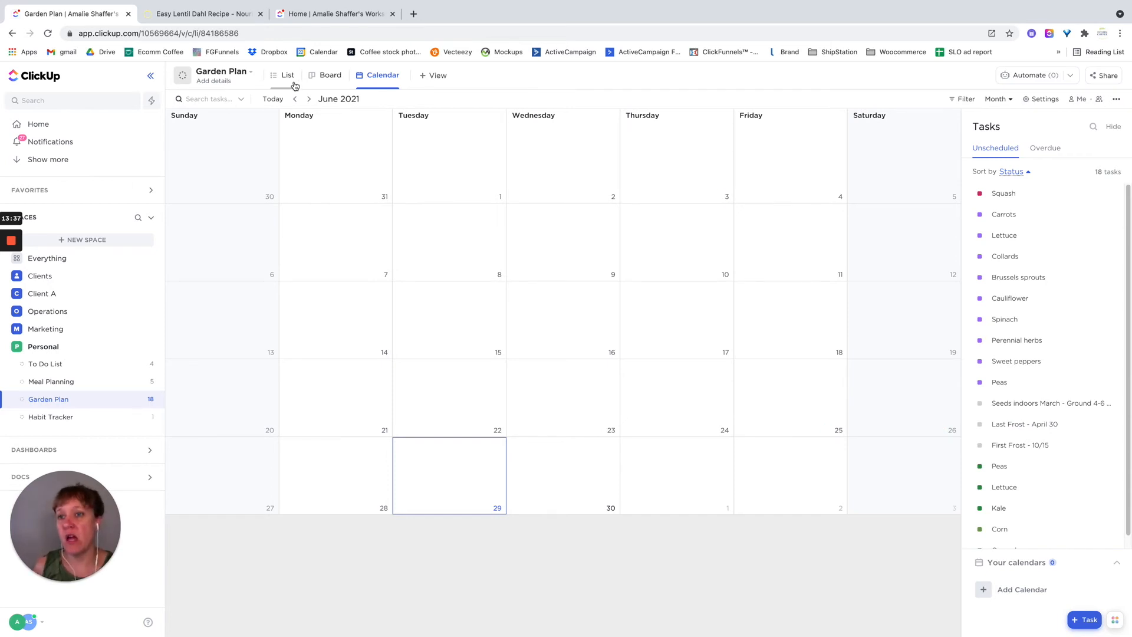
- In the Garden Plan's Board view, move the Carrots task from March to June and back to March
click(321, 76)
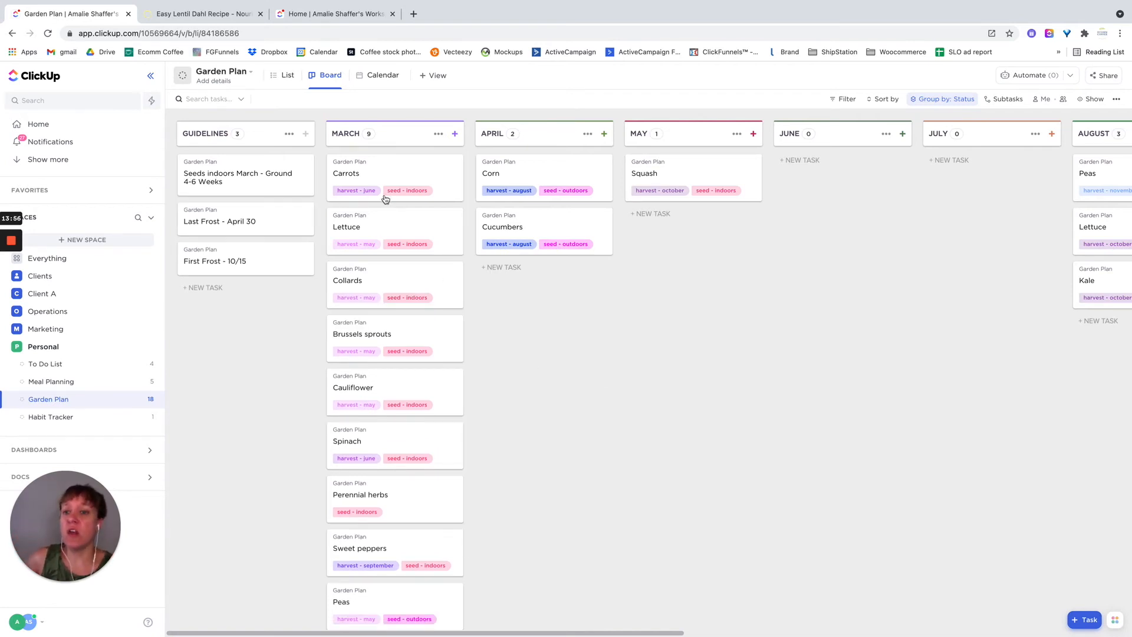
drag(385, 174, 841, 182)
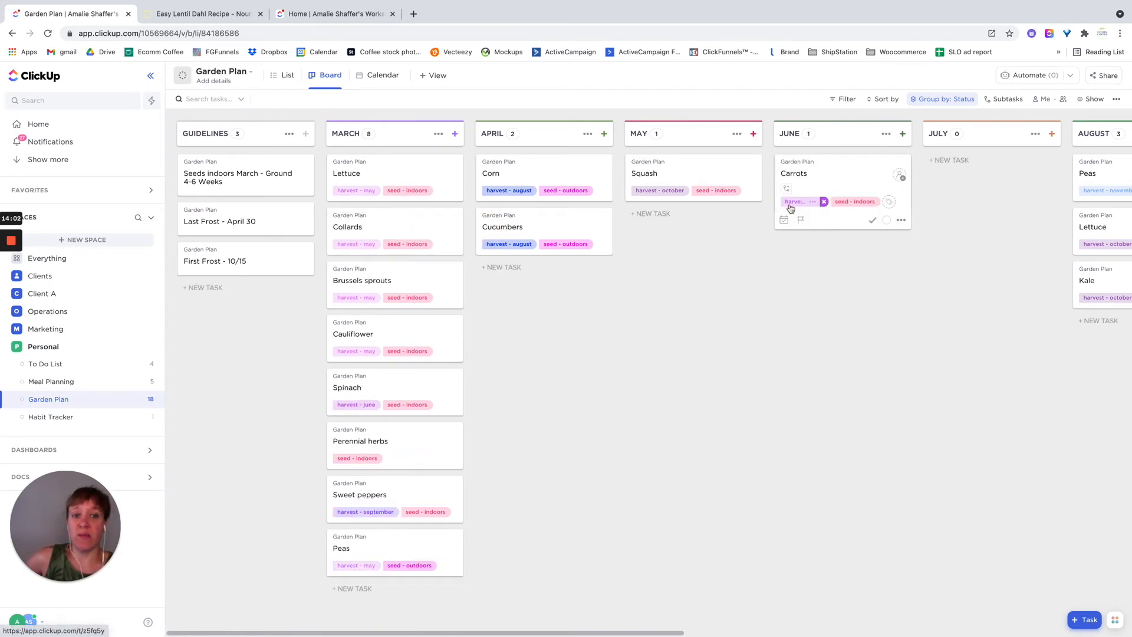
drag(841, 182, 409, 187)
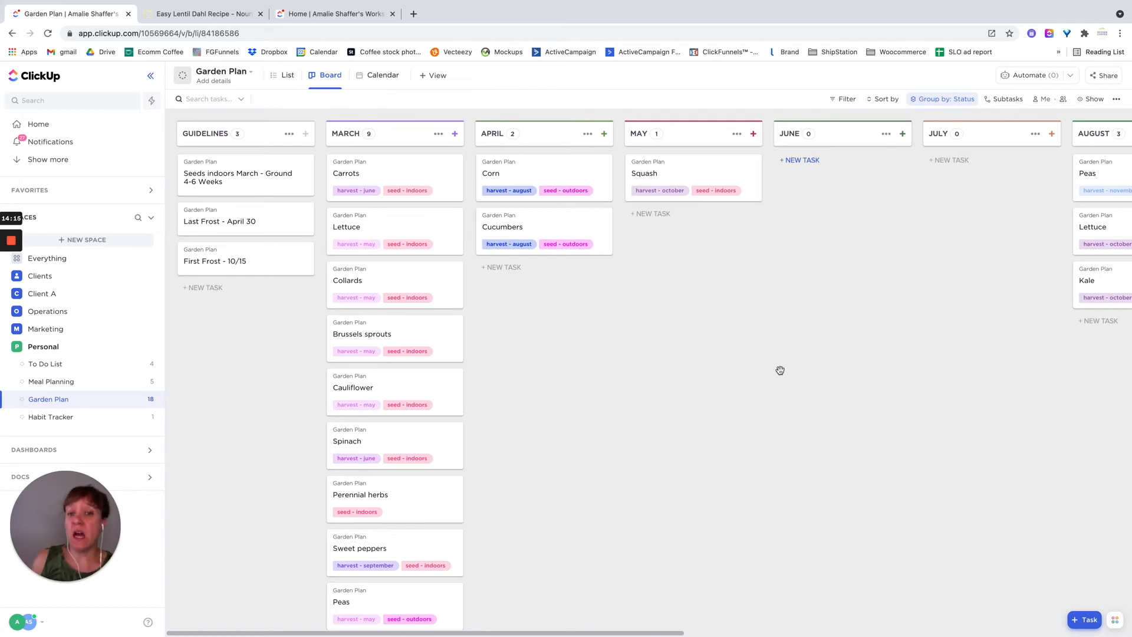
- Examine the Carrots task's details and the harvest and seeding tags across the Garden Plan board's monthly columns
scroll(418, 395, down, 1)
scroll(415, 302, up, 1)
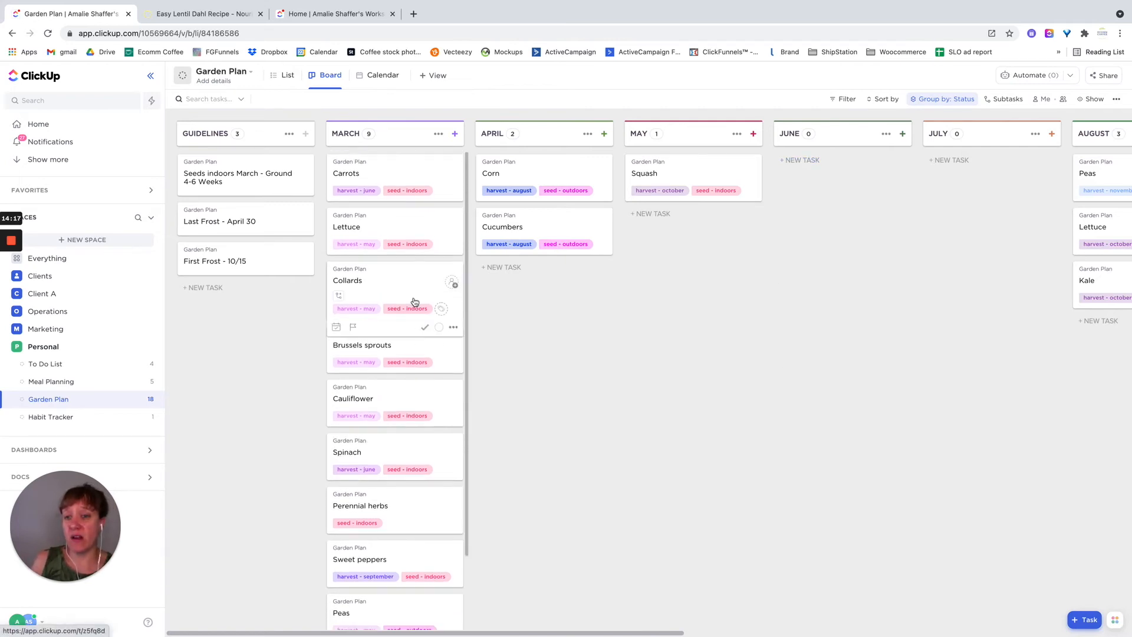
click(392, 177)
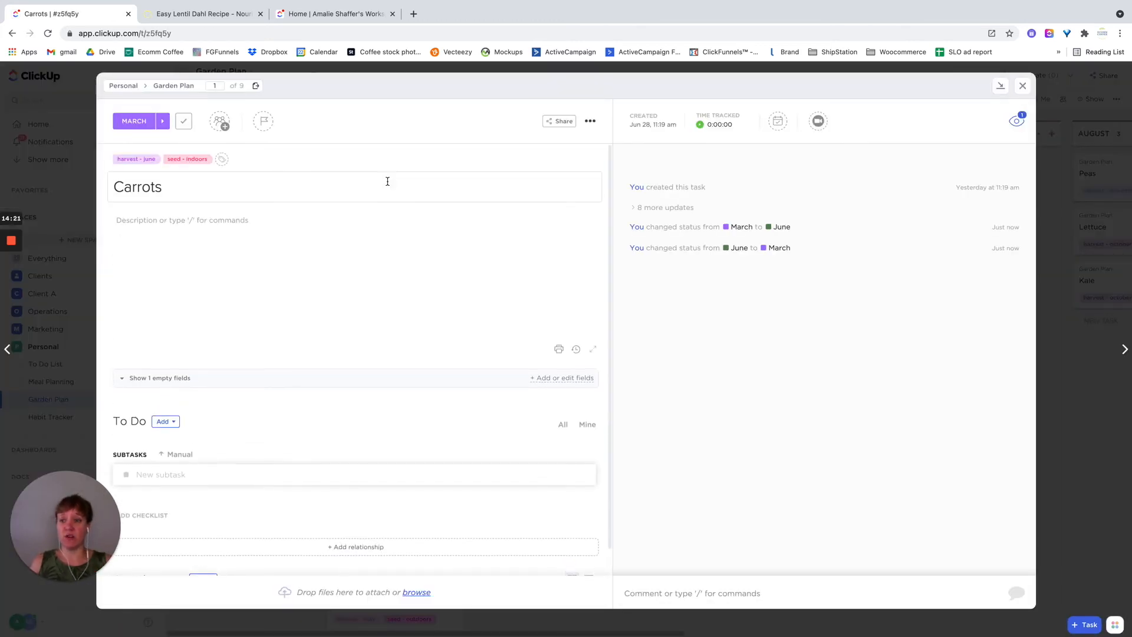
click(1022, 86)
drag(619, 630, 836, 633)
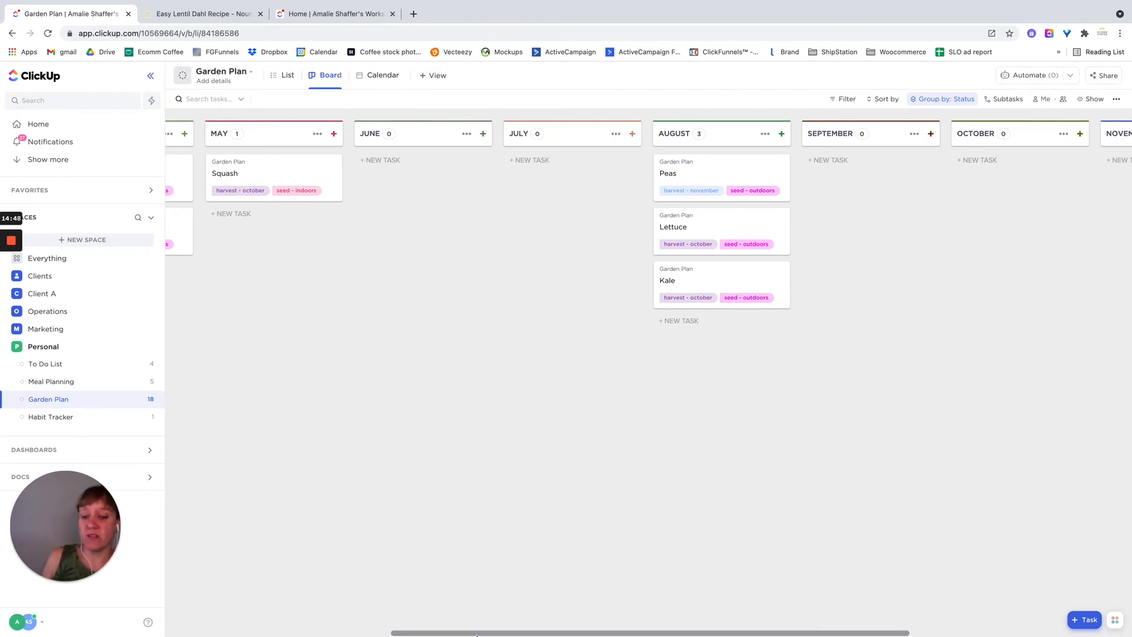
drag(477, 634, 122, 596)
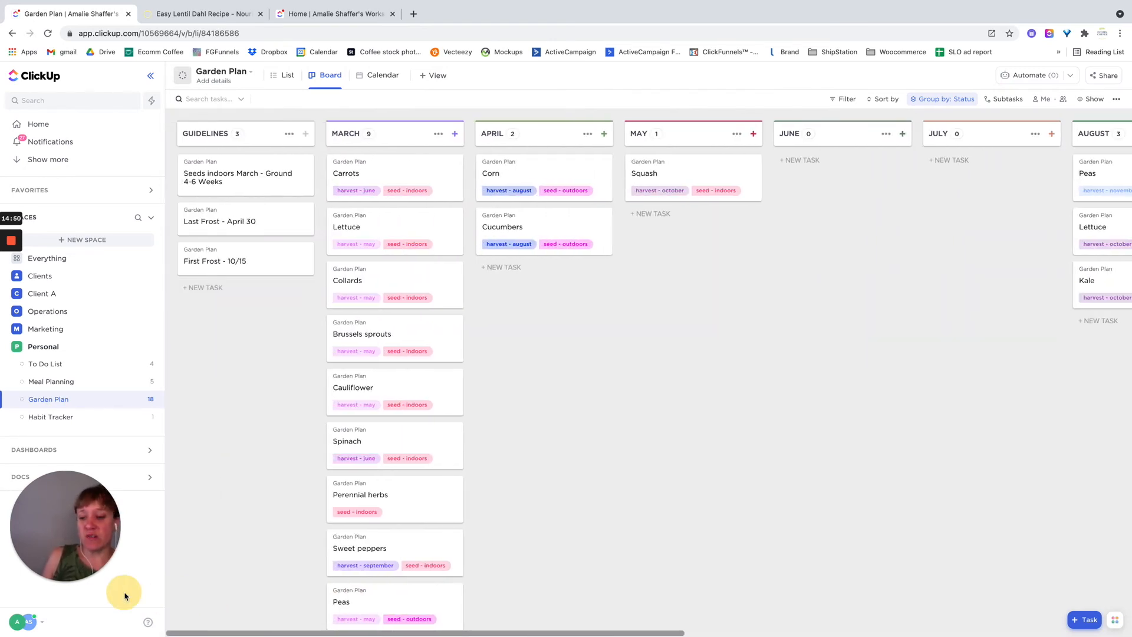
scroll(412, 501, down, 3)
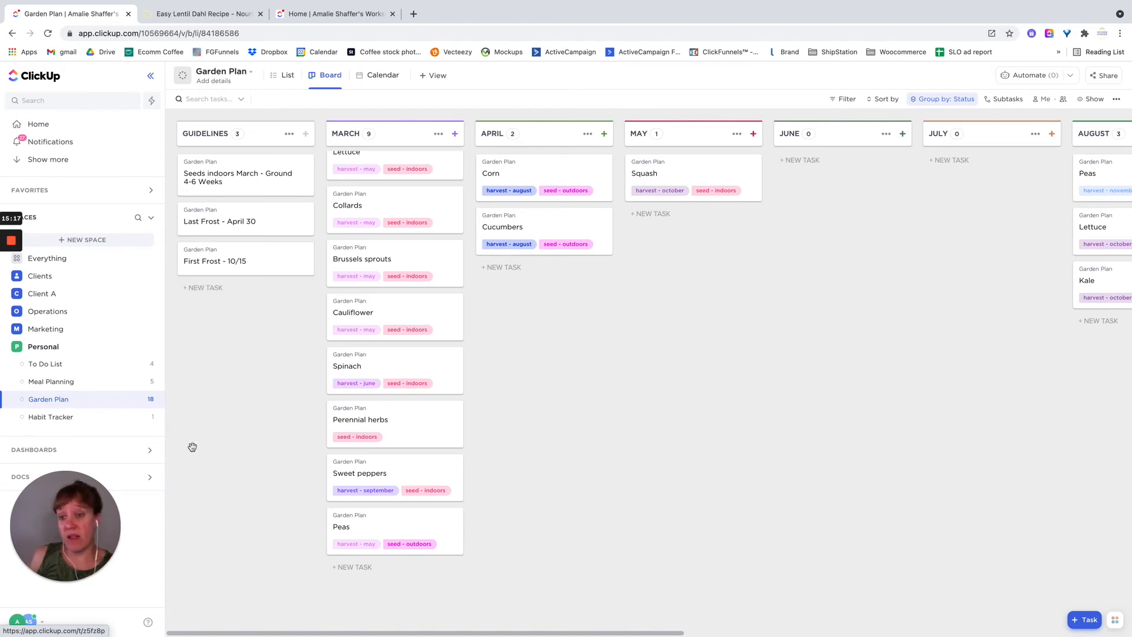
scroll(434, 407, down, 1)
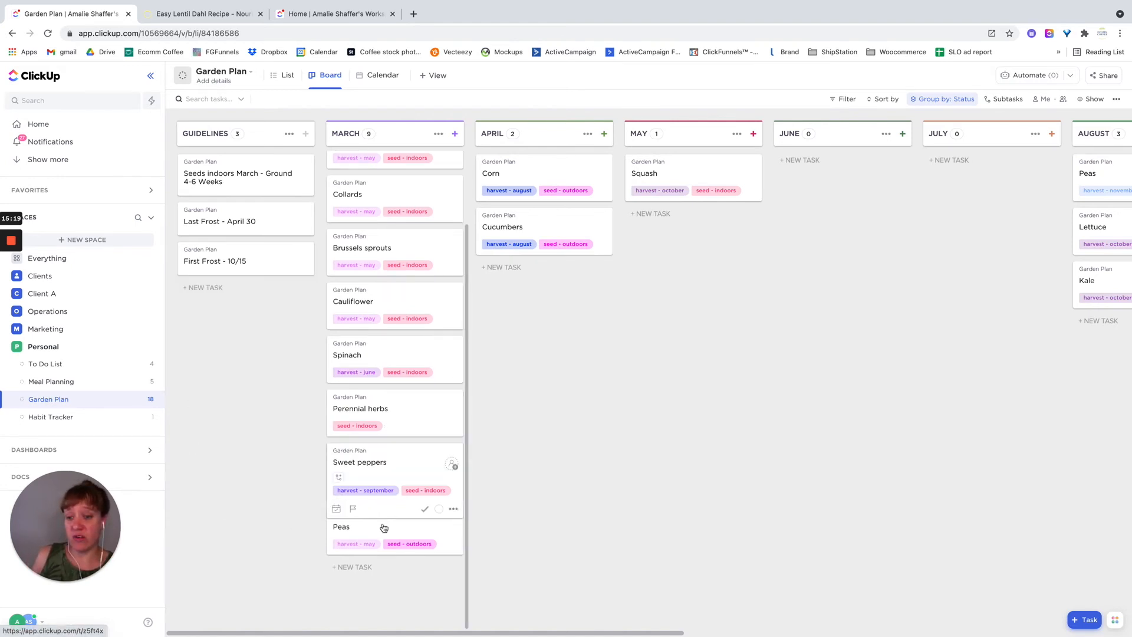
scroll(412, 212, up, 3)
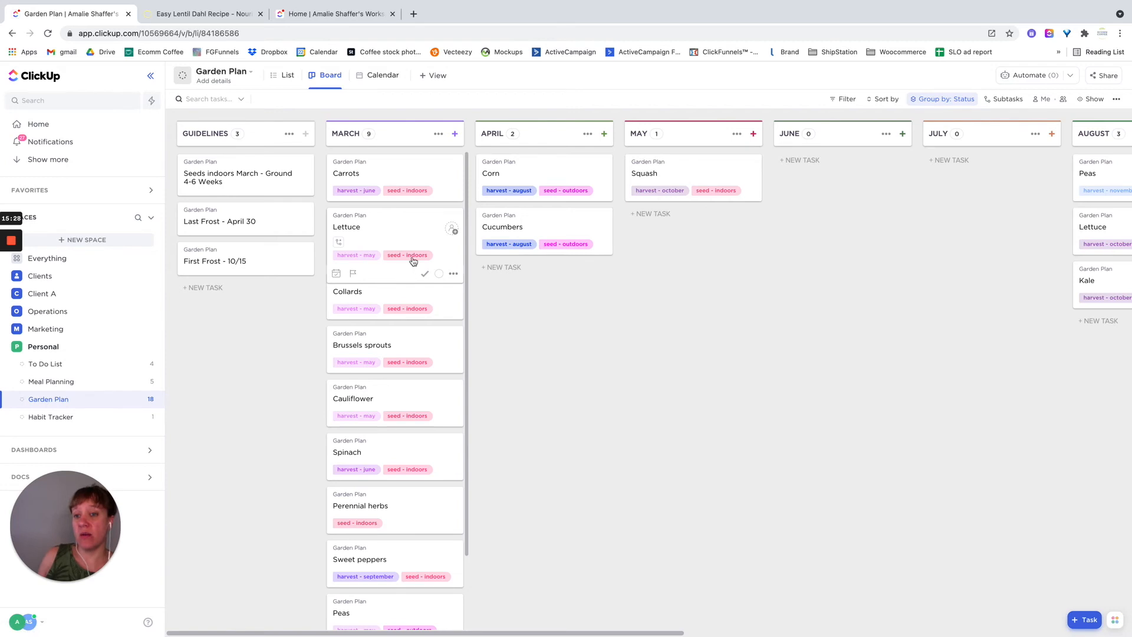
- Open the Spinach task from the March column, show its empty custom fields and close it
click(401, 451)
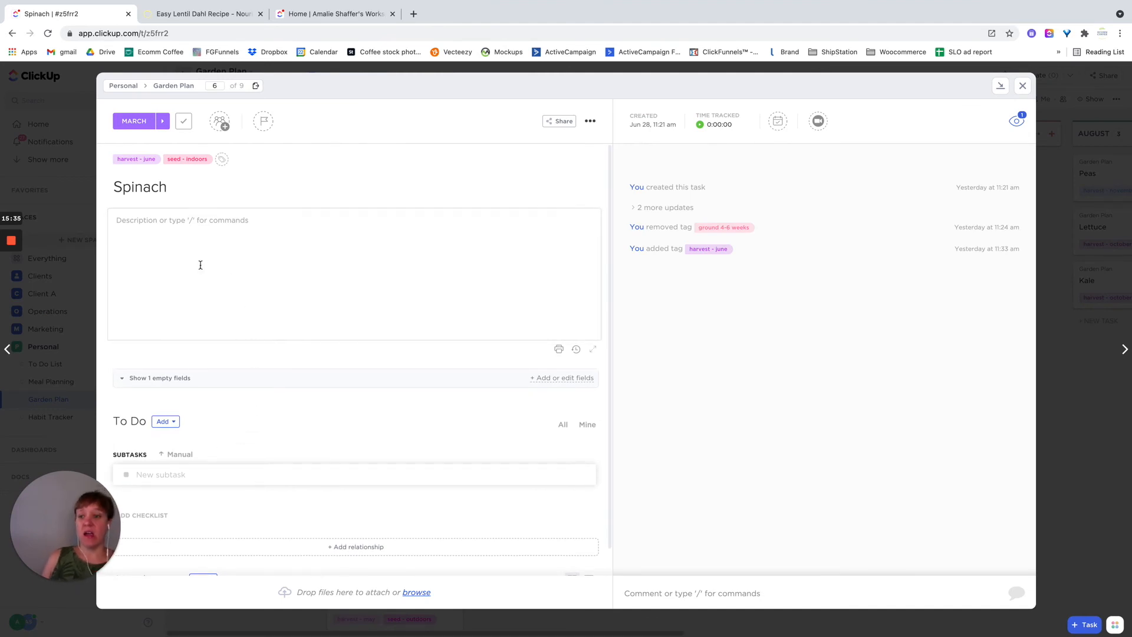
click(145, 378)
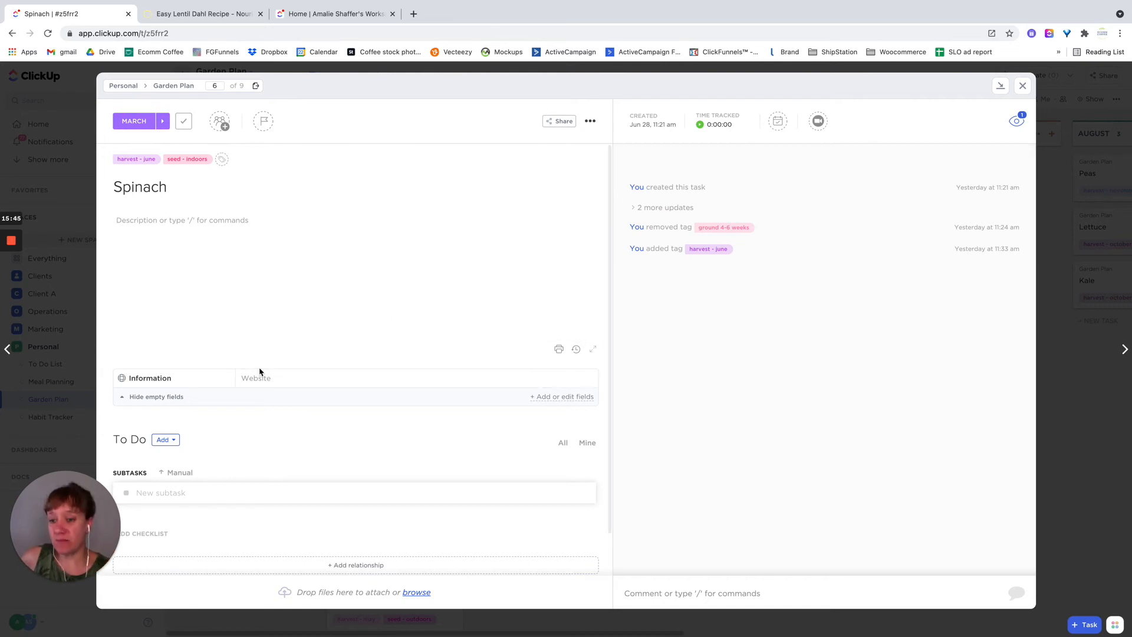
click(1022, 86)
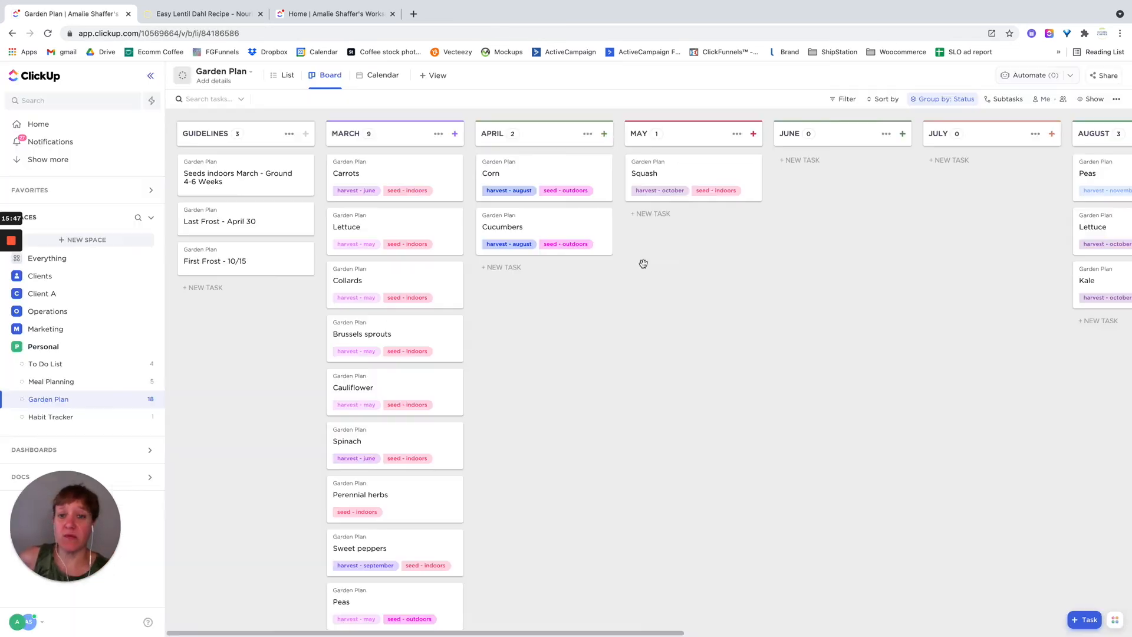
- In the Garden Plan's List view, show the hidden Information field as a column
click(284, 76)
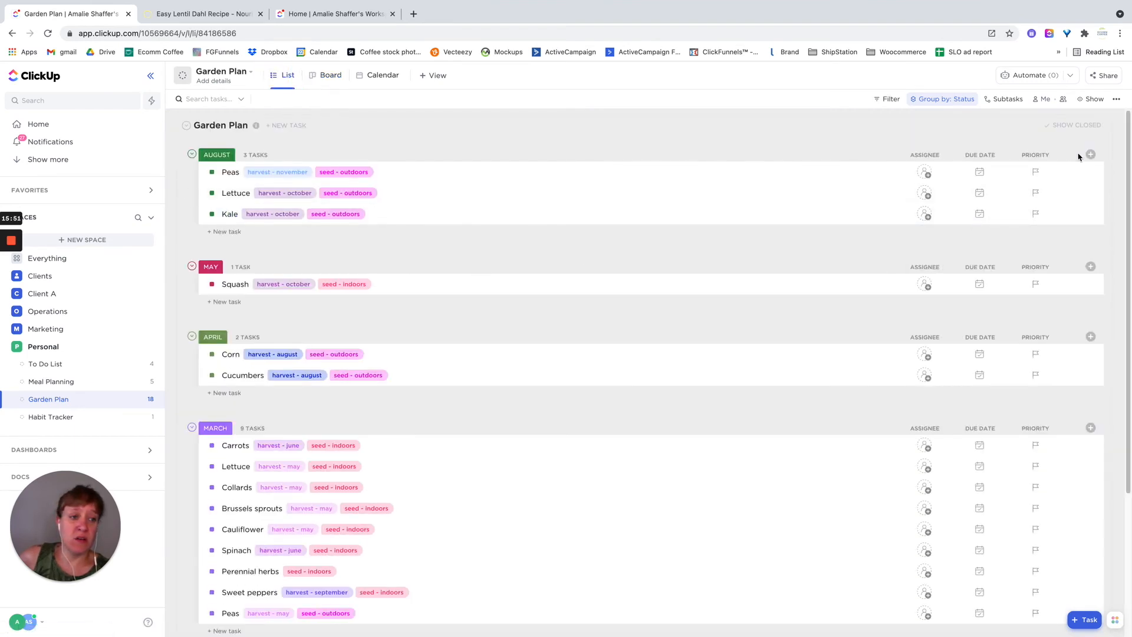
click(1090, 155)
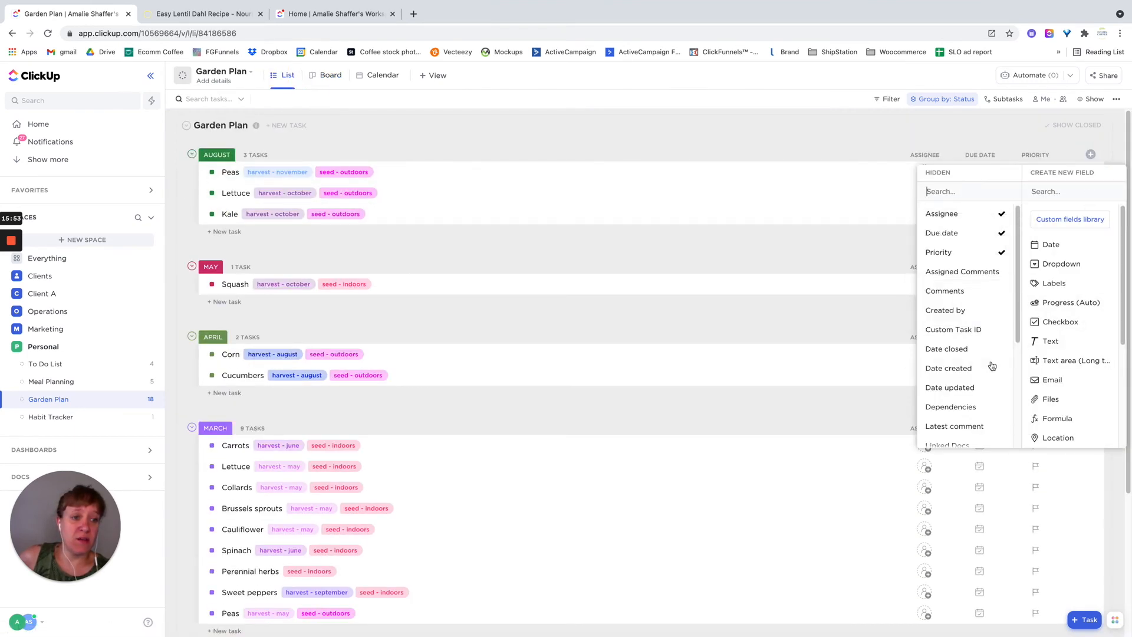
scroll(987, 365, down, 5)
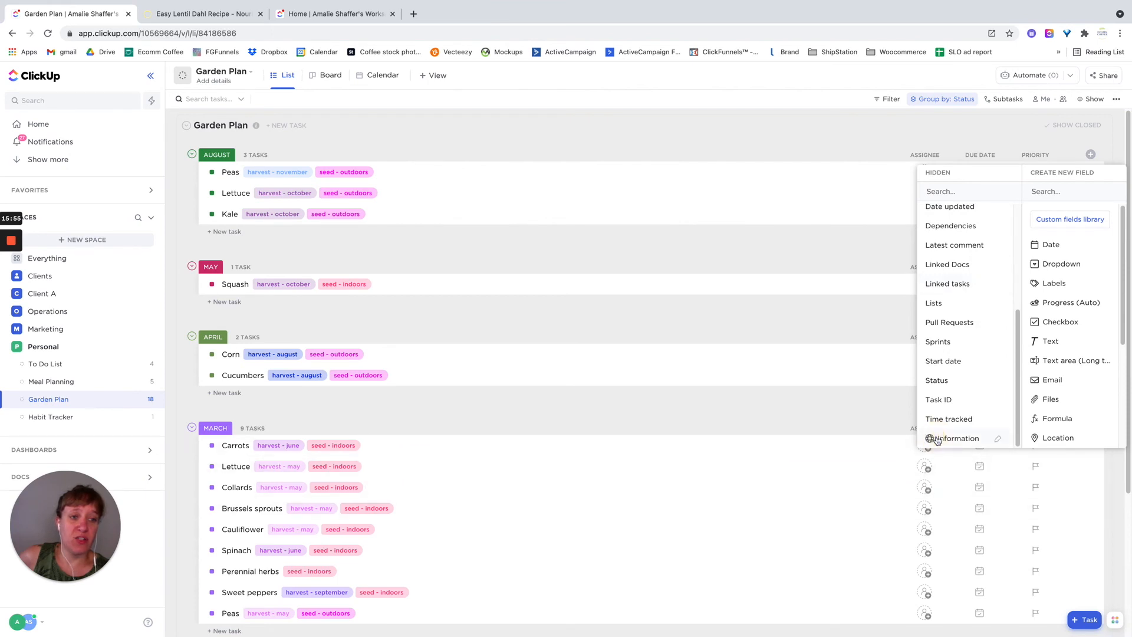
click(932, 438)
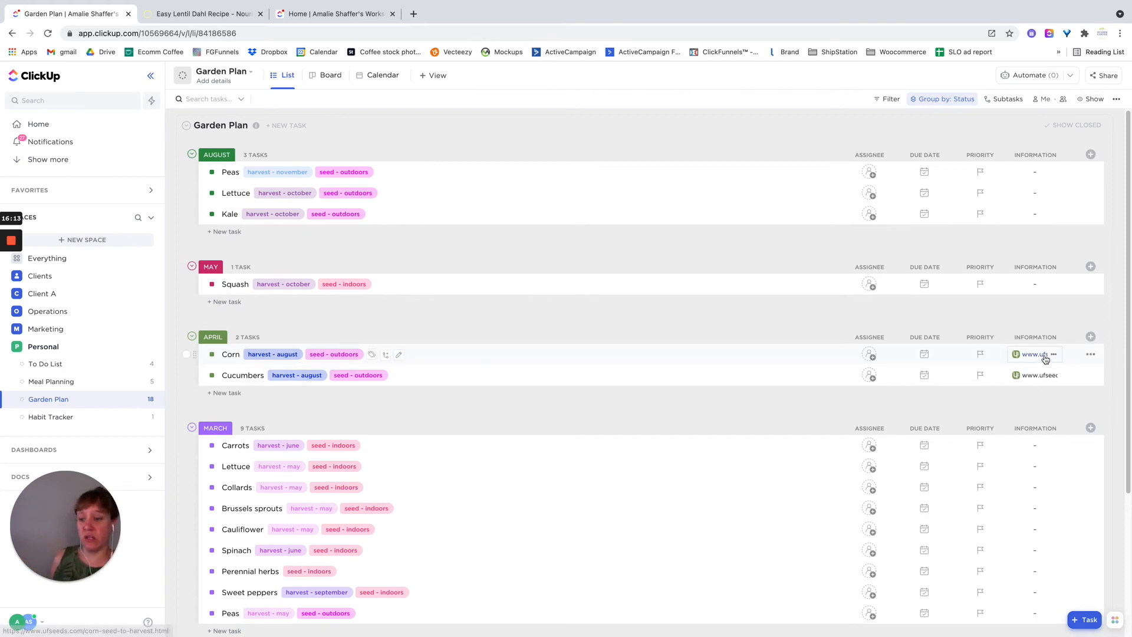
- Reverse the order of the status groups in the Garden Plan list so Guidelines and March come first
scroll(653, 478, down, 2)
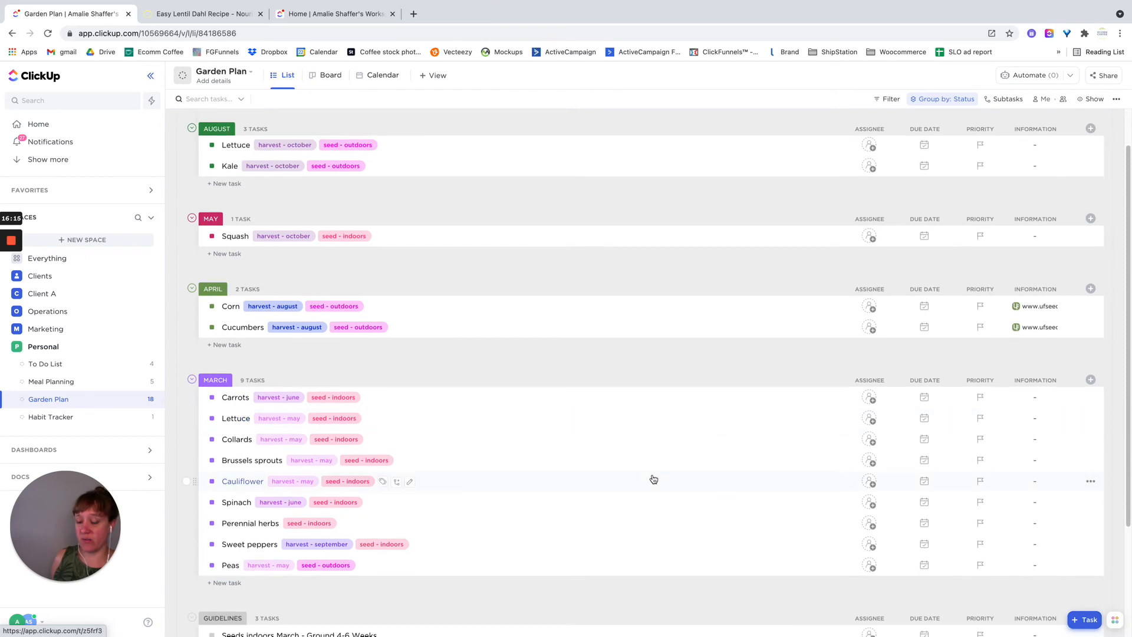
scroll(653, 479, up, 2)
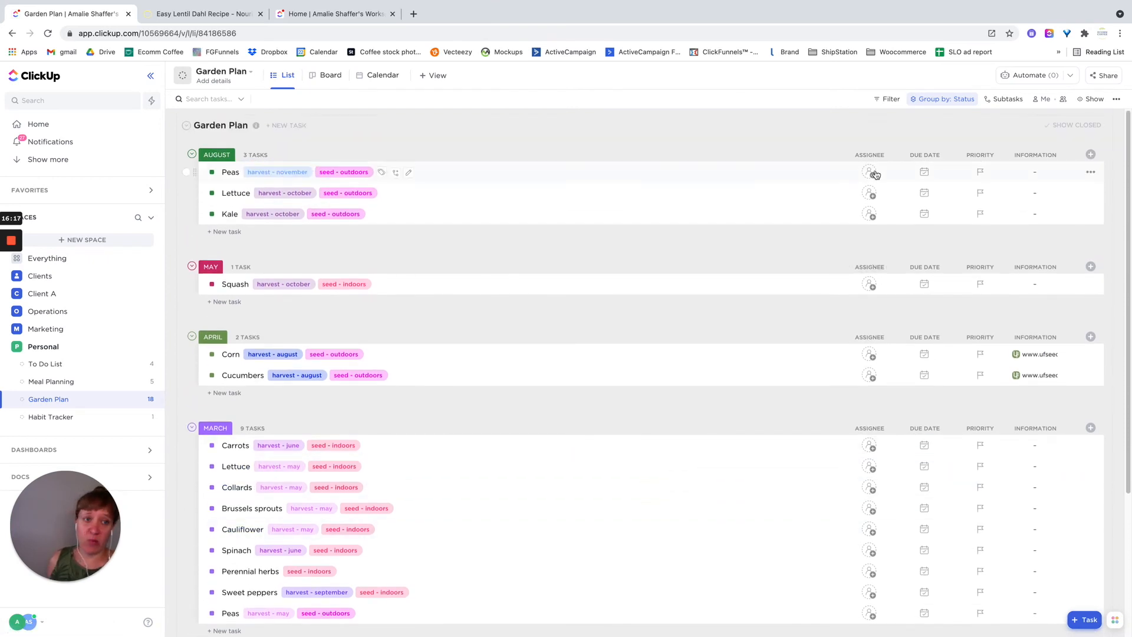
click(947, 108)
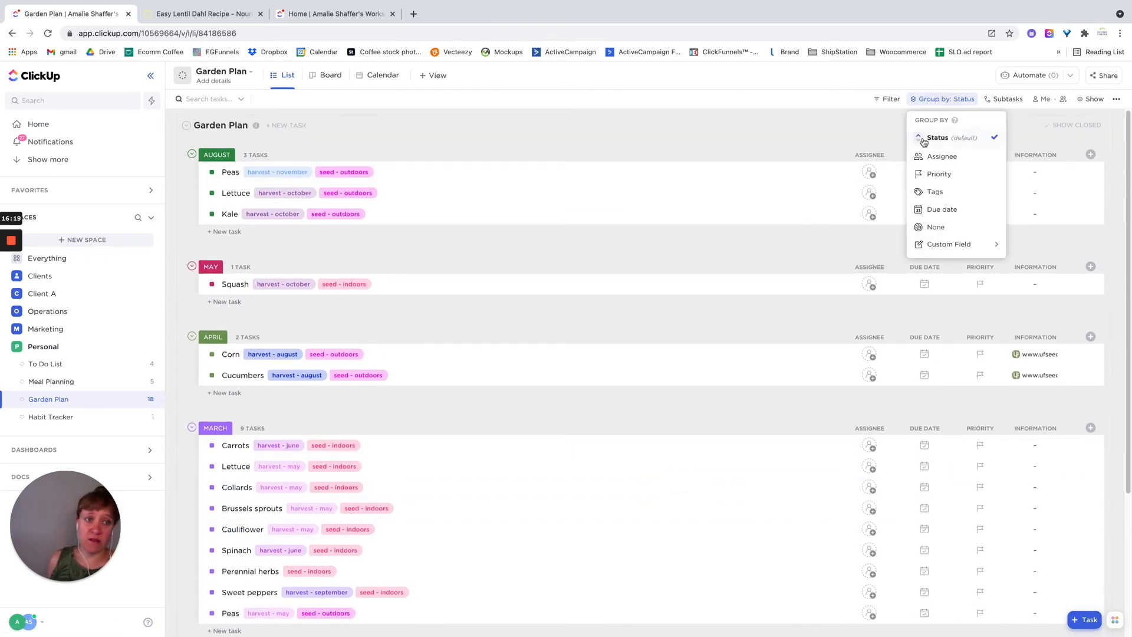
click(921, 141)
click(1091, 607)
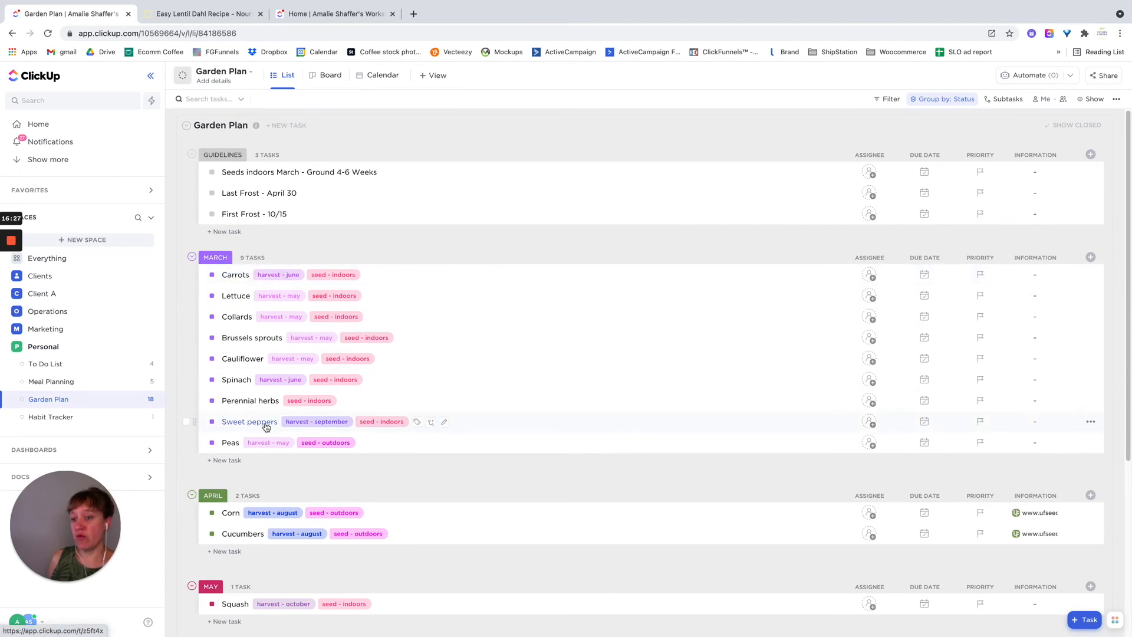
- Review the Garden Plan list's monthly groups and the Carrots task's description area and activity
scroll(487, 371, down, 3)
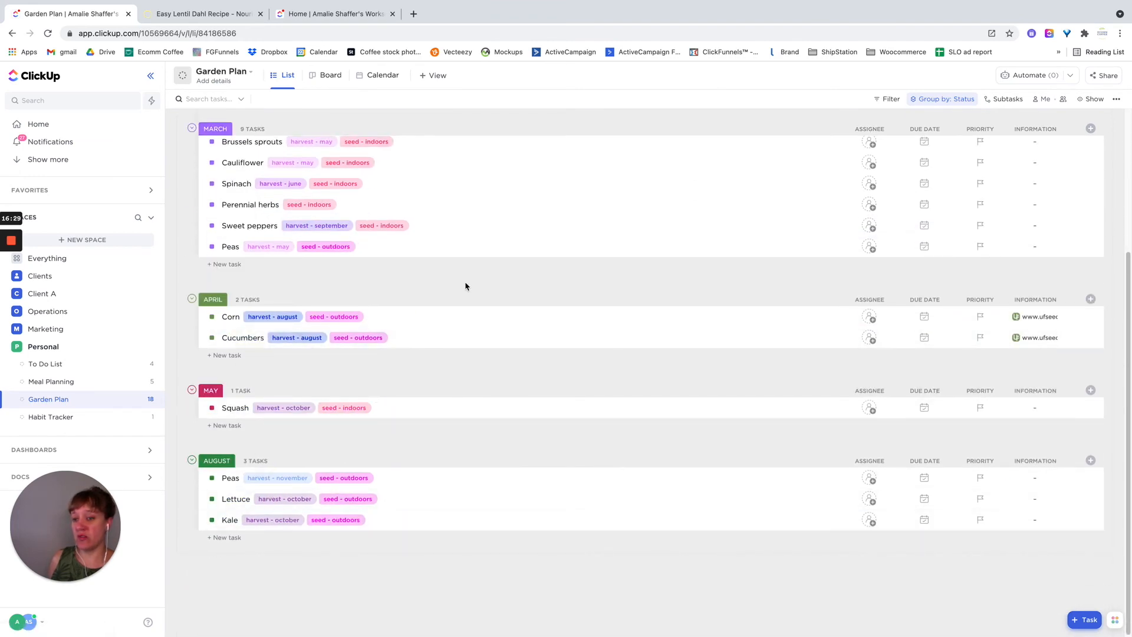
scroll(466, 307, up, 3)
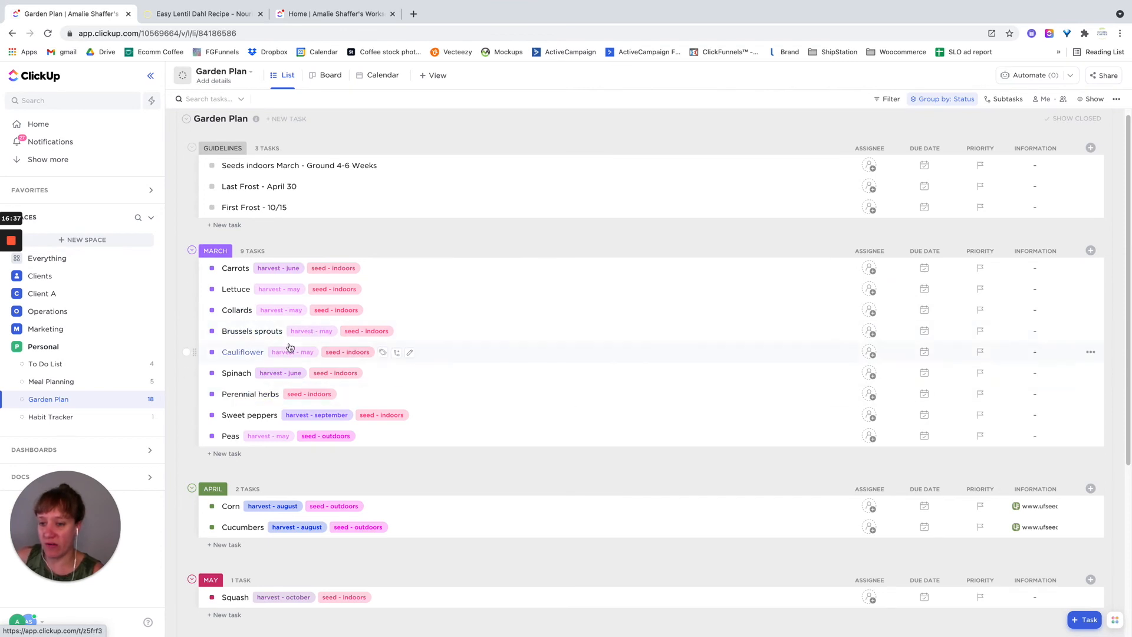
scroll(386, 342, down, 1)
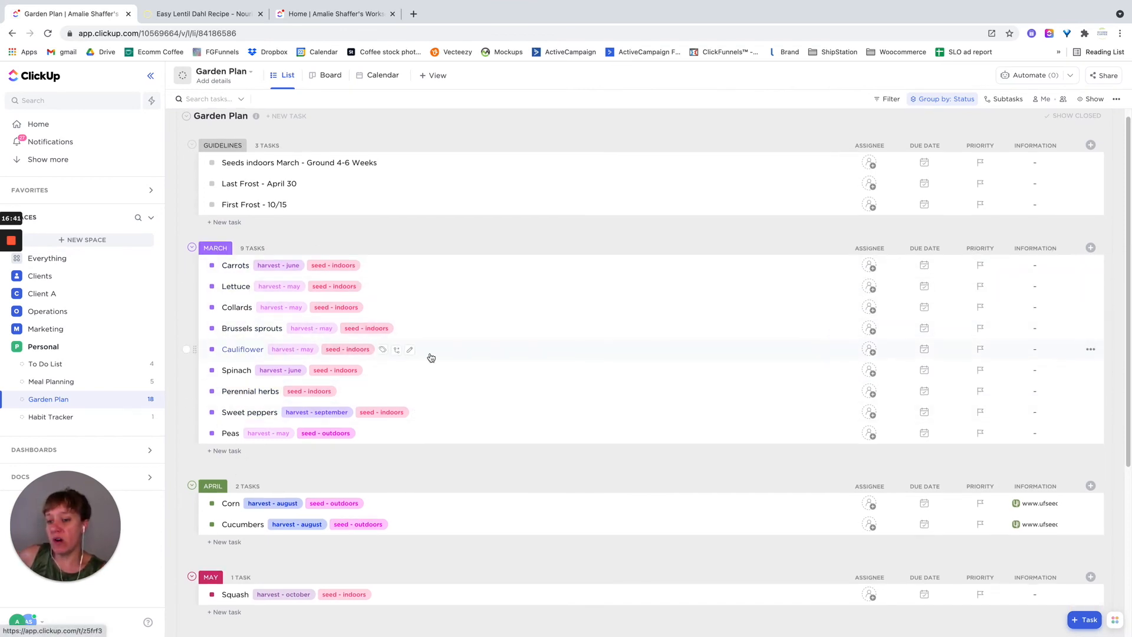
scroll(431, 358, down, 3)
scroll(357, 255, up, 4)
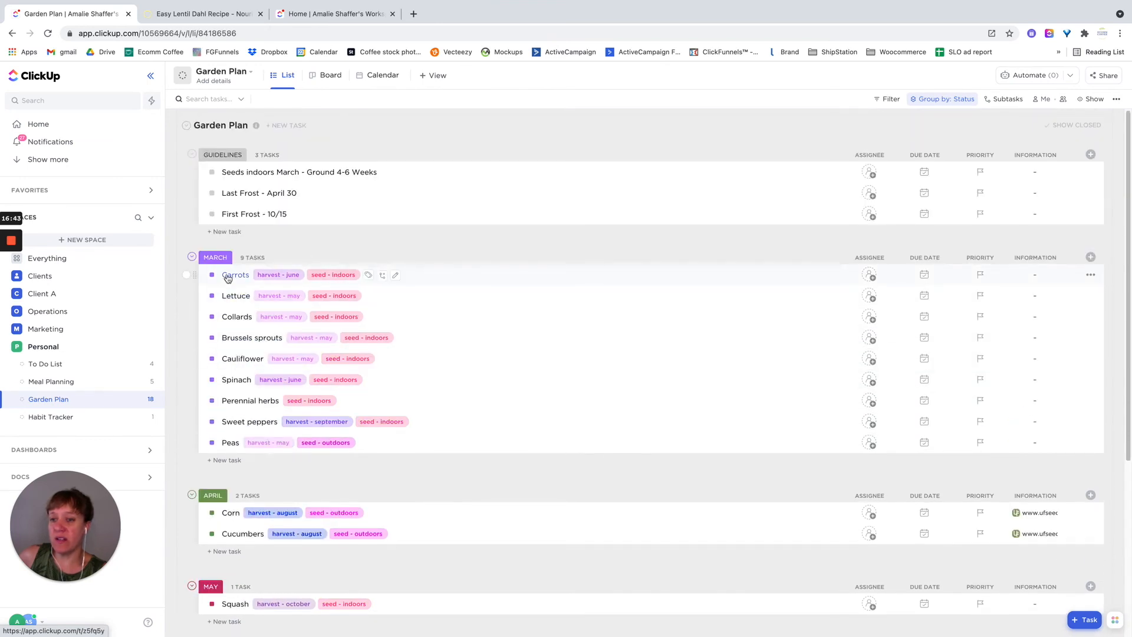
click(228, 276)
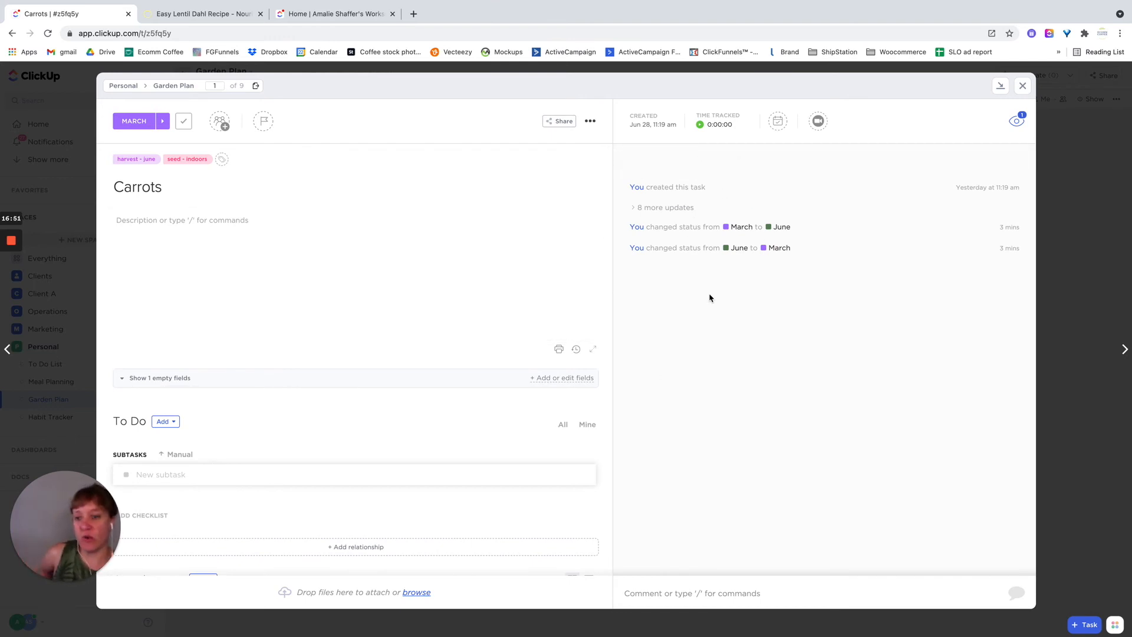
click(234, 238)
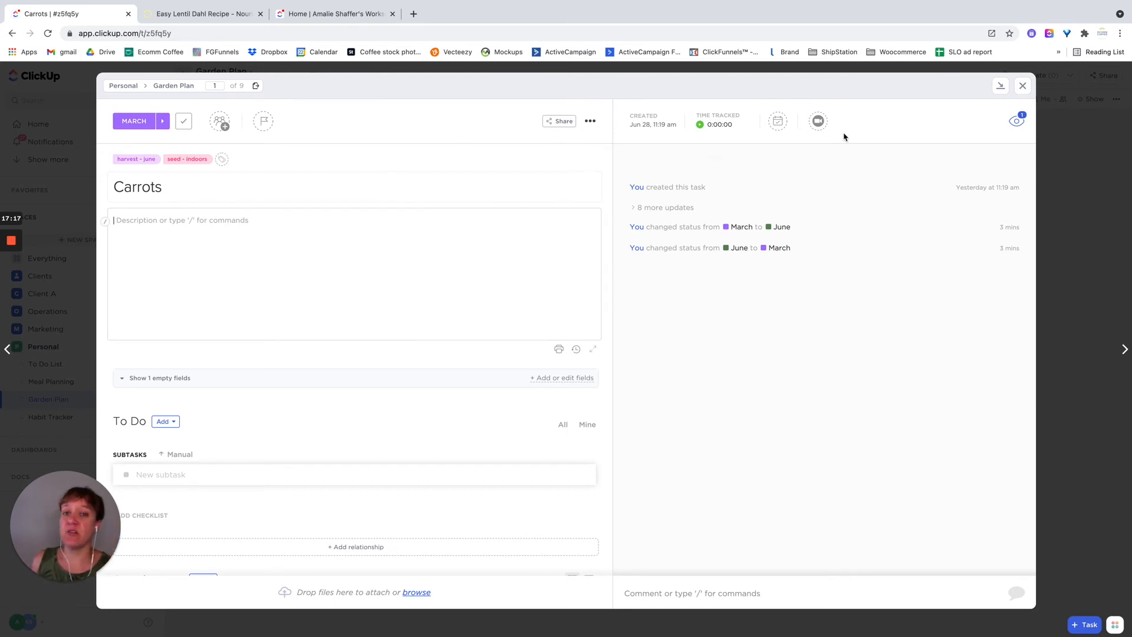
click(1022, 87)
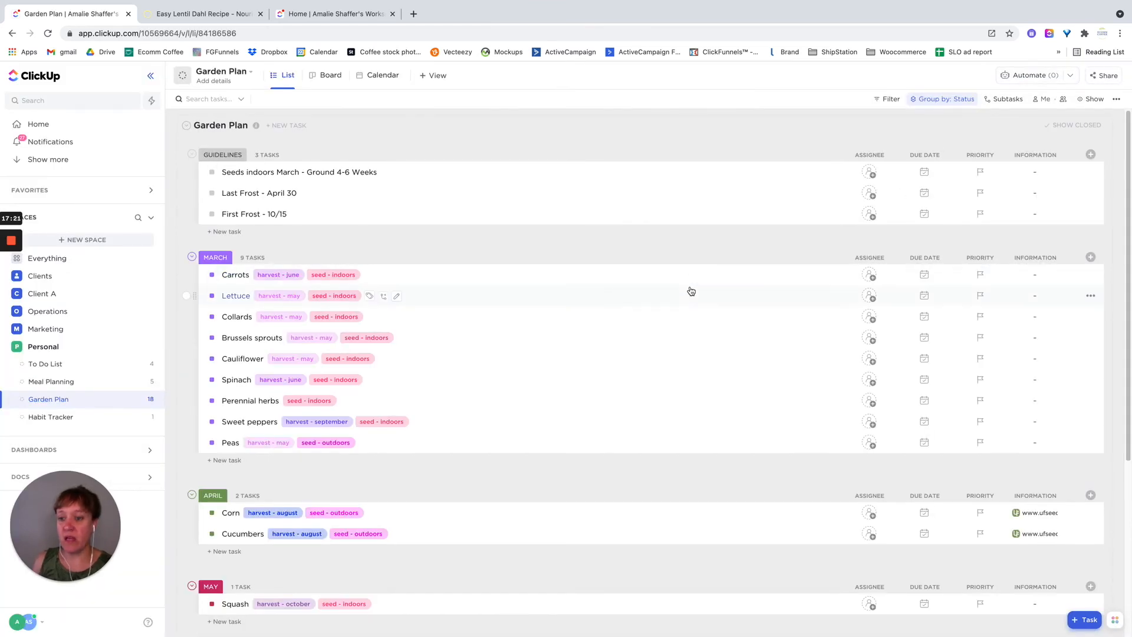
scroll(691, 291, down, 3)
scroll(691, 291, up, 3)
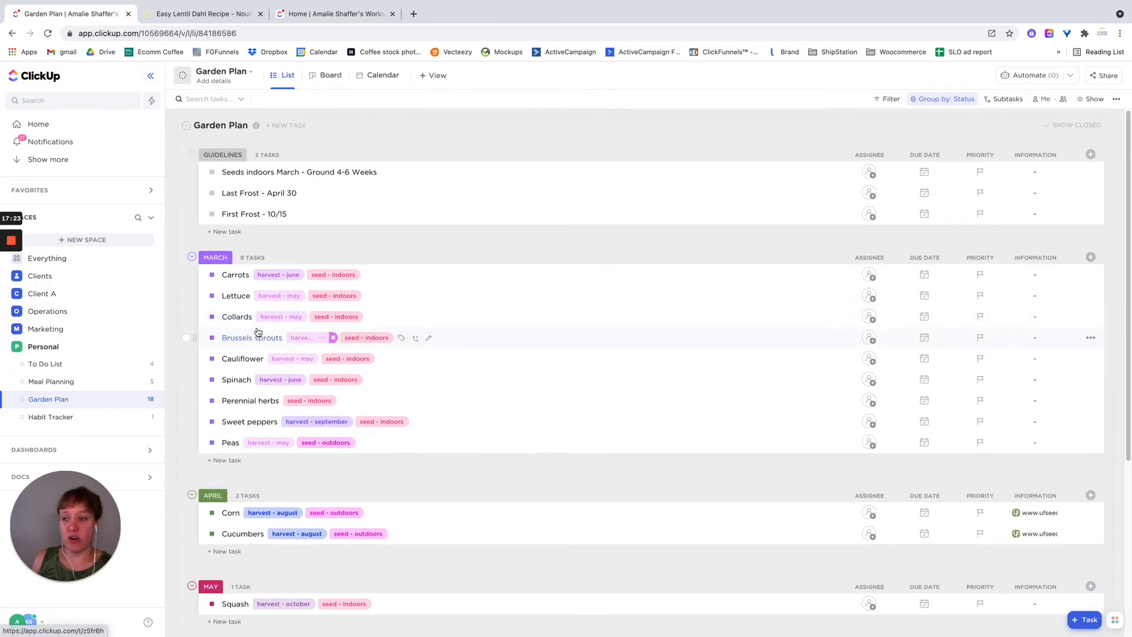
- Open the Habit Tracker list and add a task named "21 Days Of Meditating 2x per day" under the Goals status
click(64, 419)
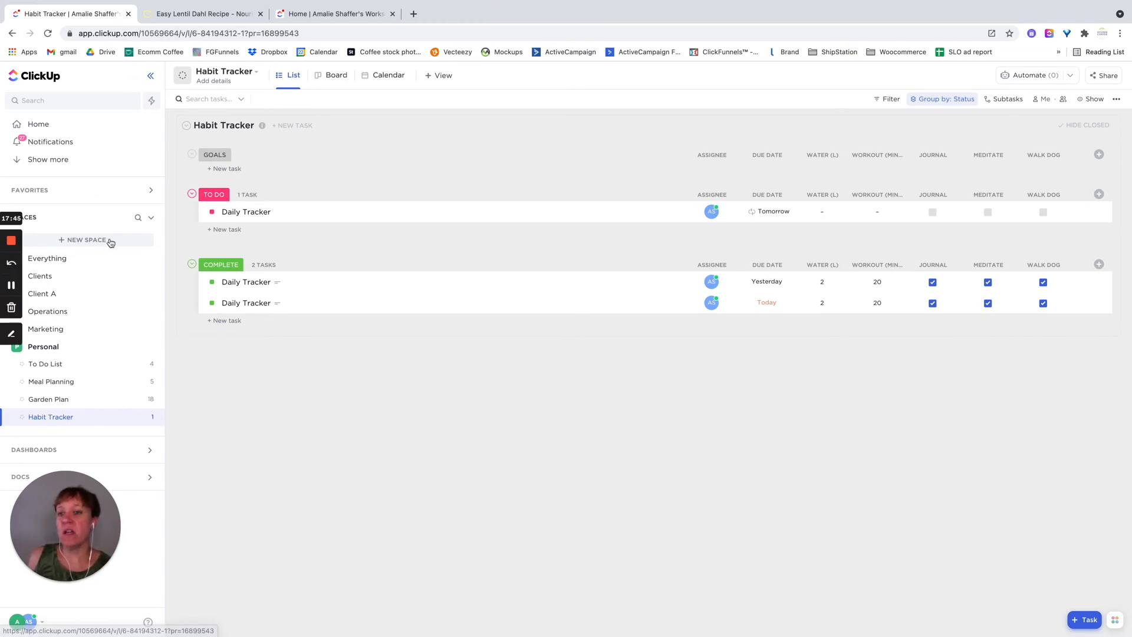
click(227, 168)
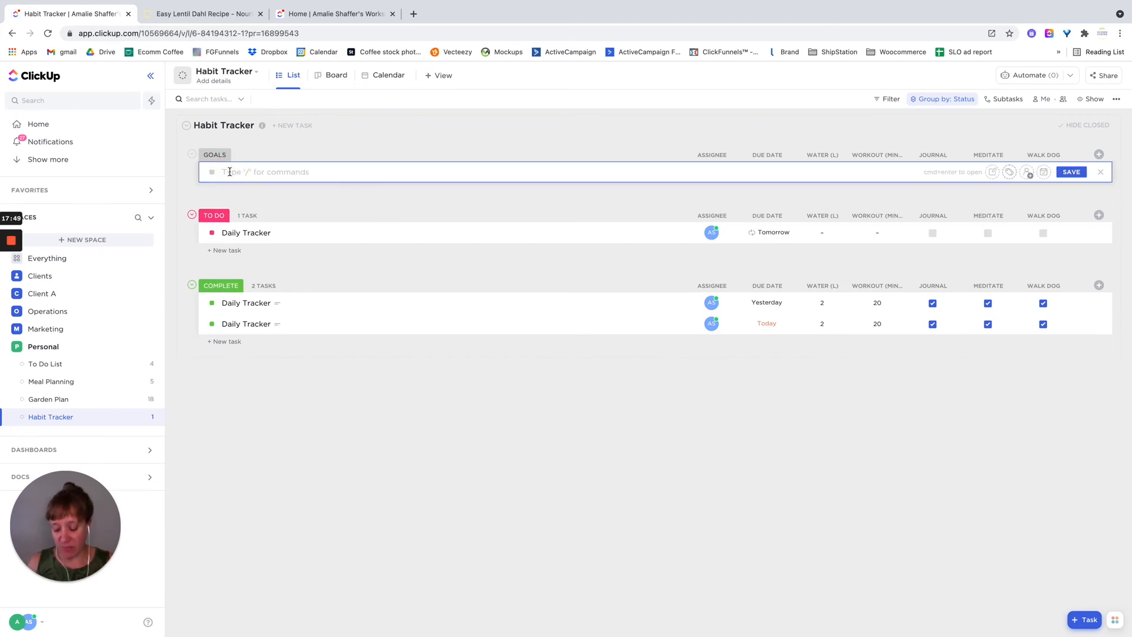
text(21 Days Od)
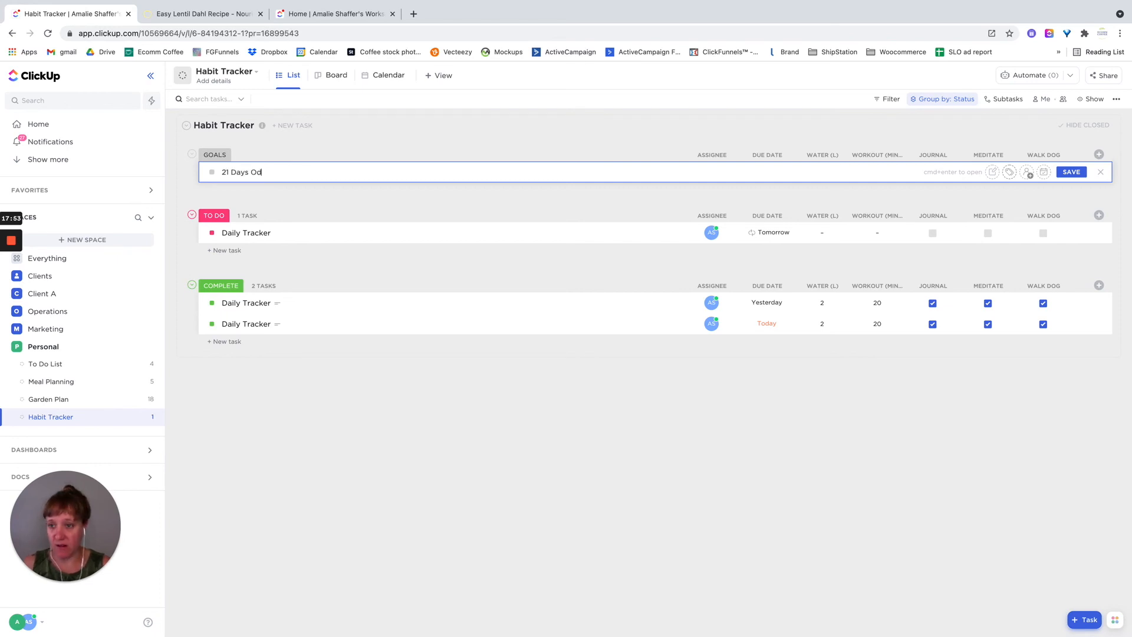
key(BackSpace)
text(f )
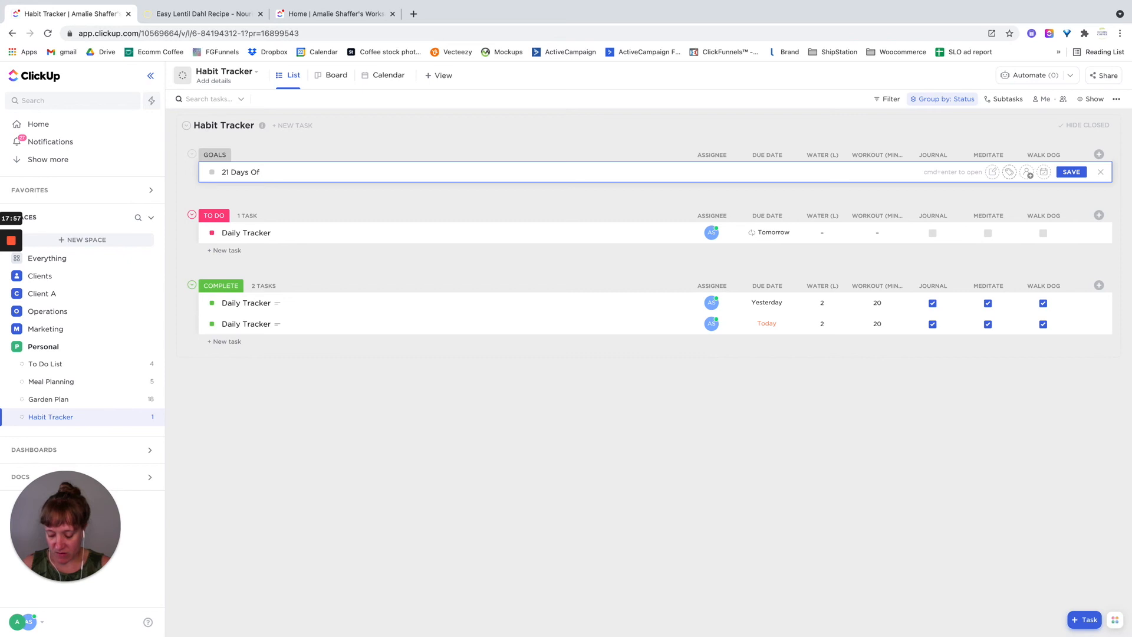
text(Meditating)
text(2)
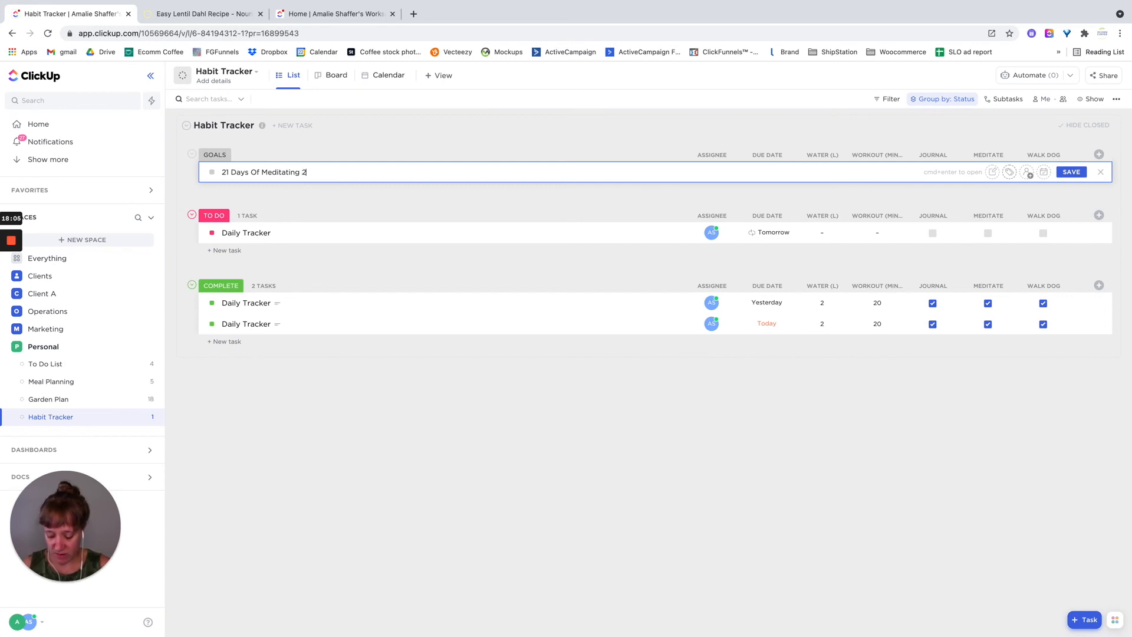
text(x per dau)
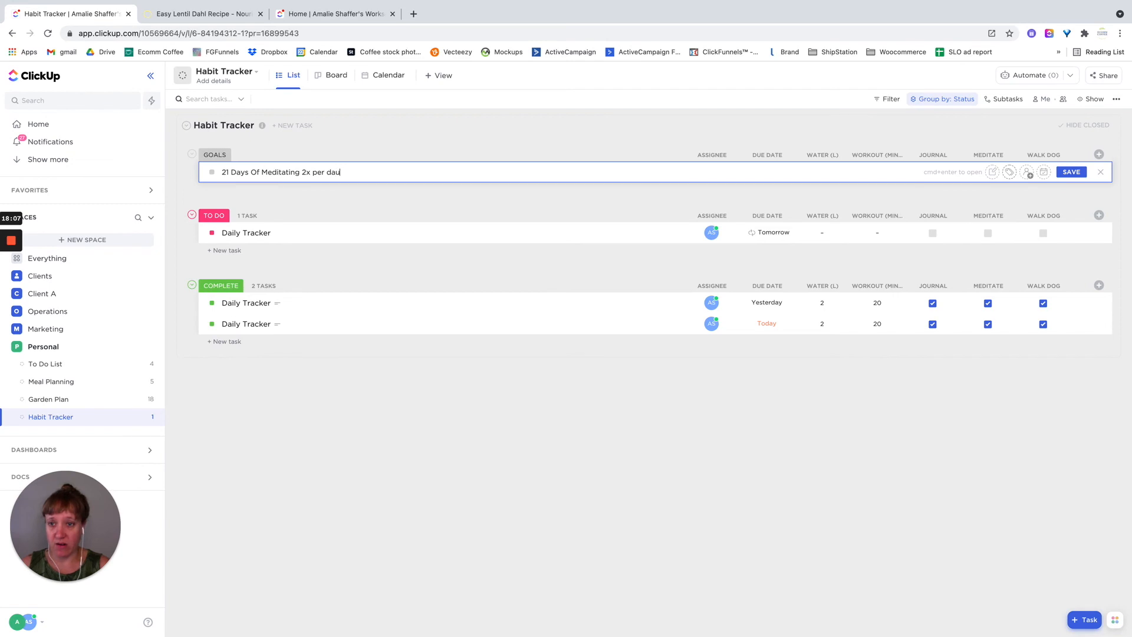
key(BackSpace)
text(y)
key(Return)
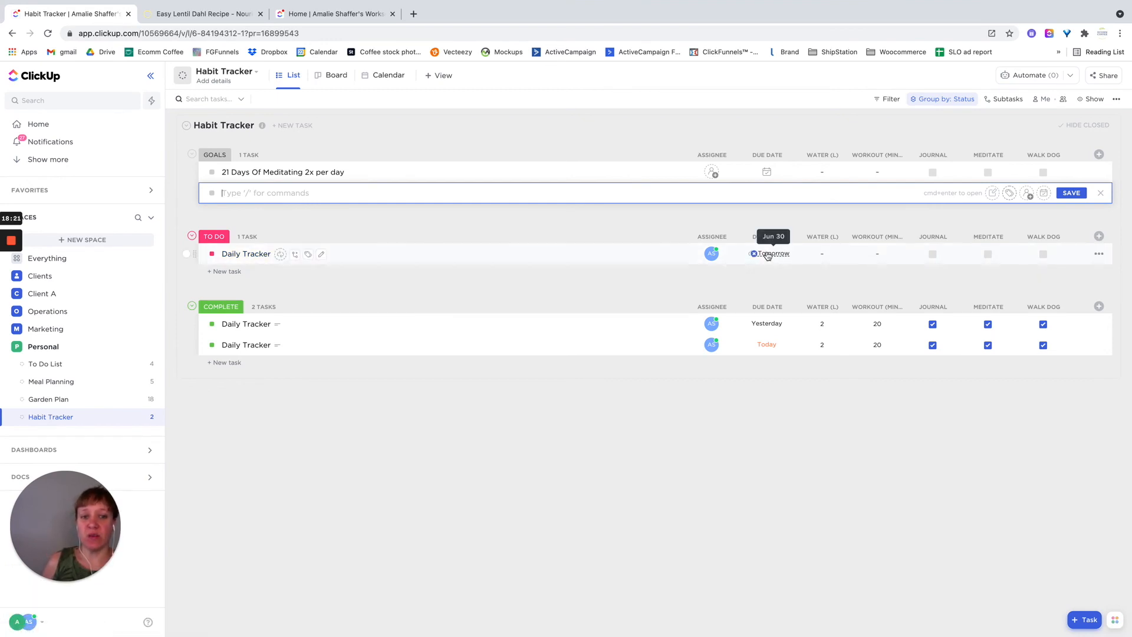
- Review the daily recurrence of the To Do Daily Tracker task, including what is copied into each new task, and save the recurrence
click(767, 255)
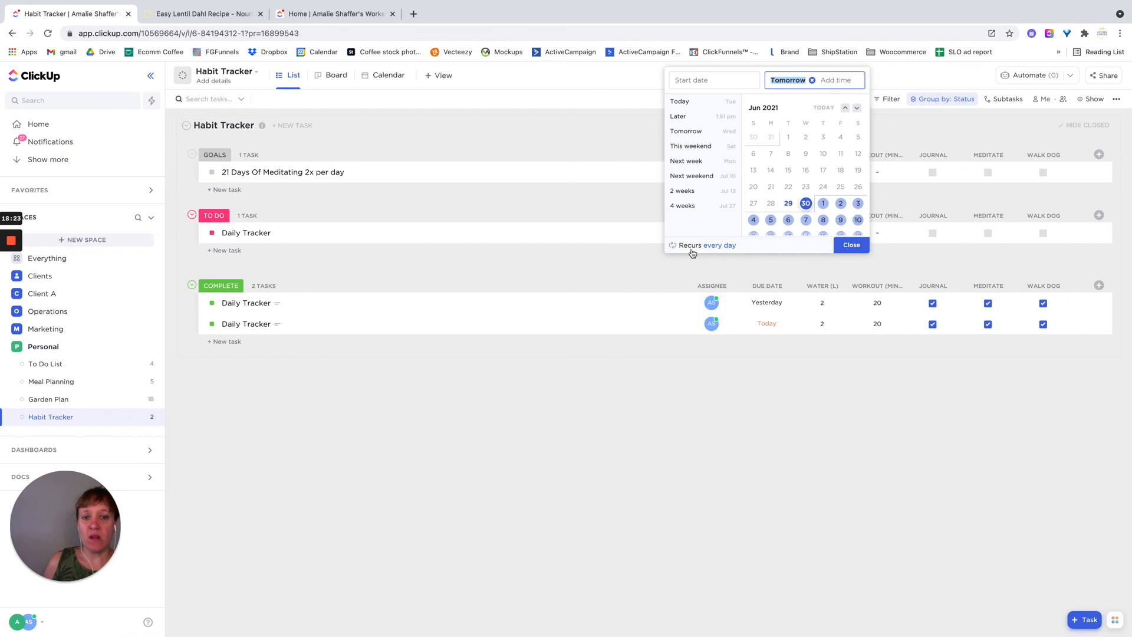
click(691, 249)
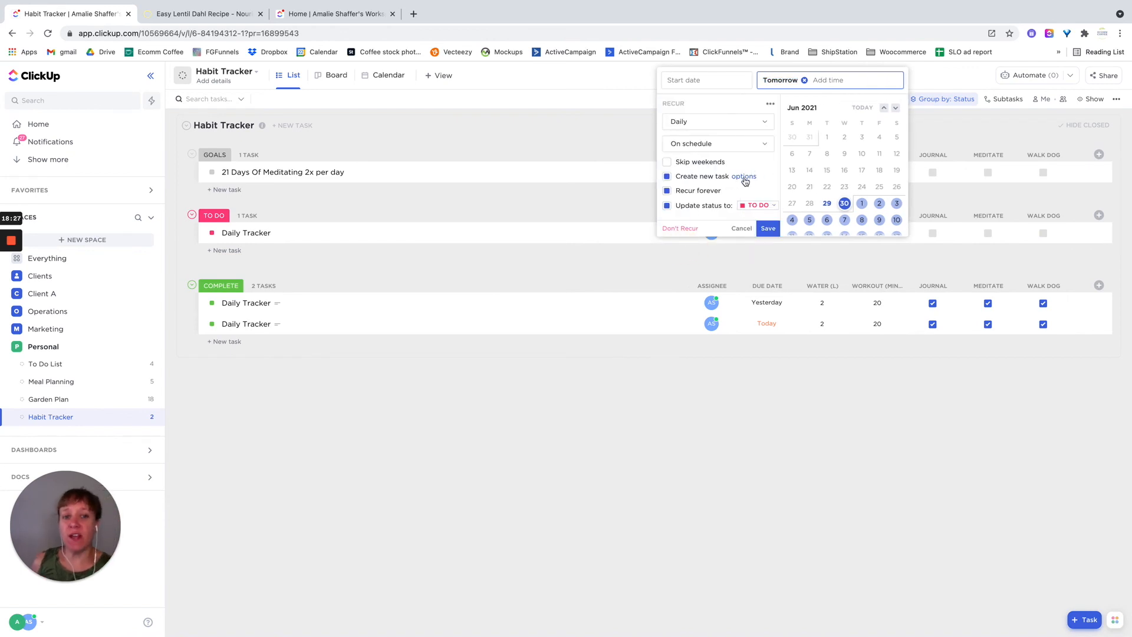
click(742, 178)
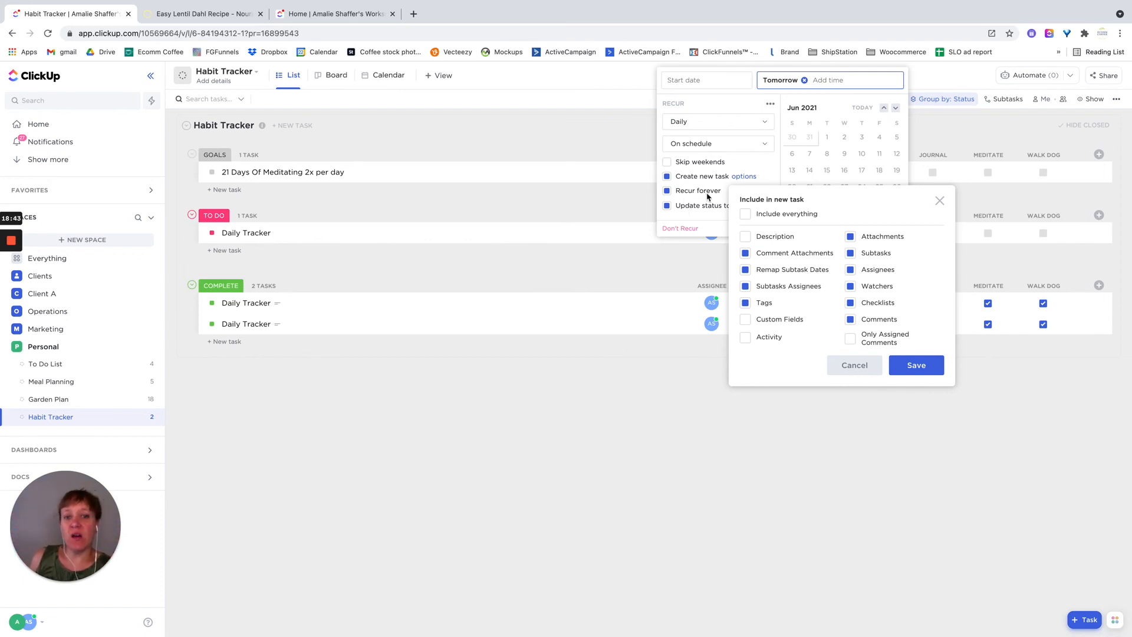
click(732, 94)
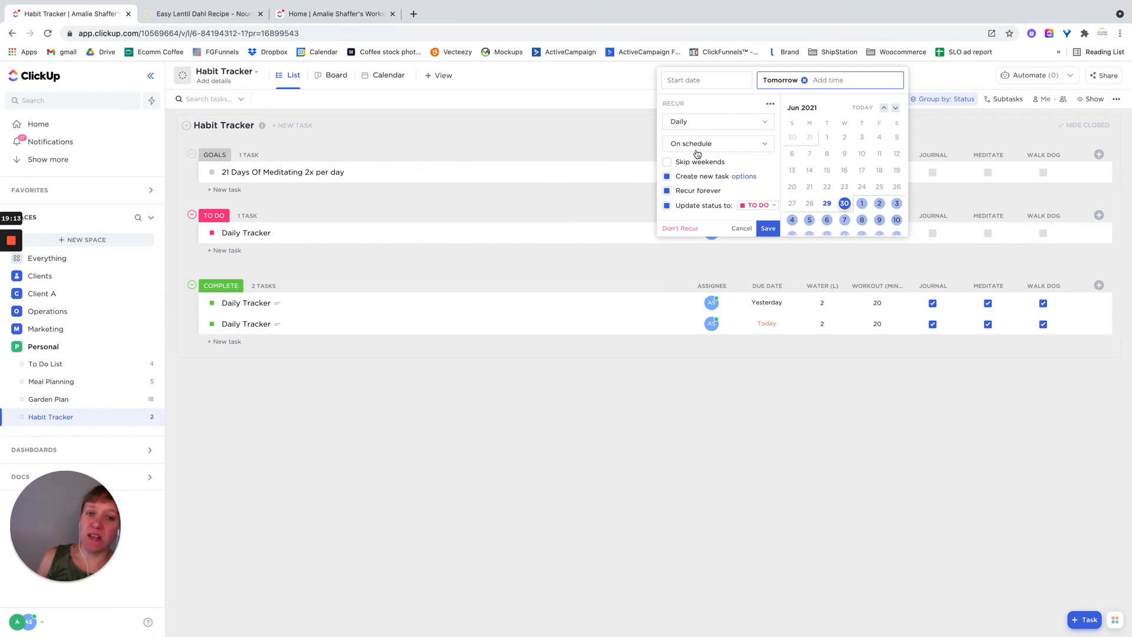
click(766, 232)
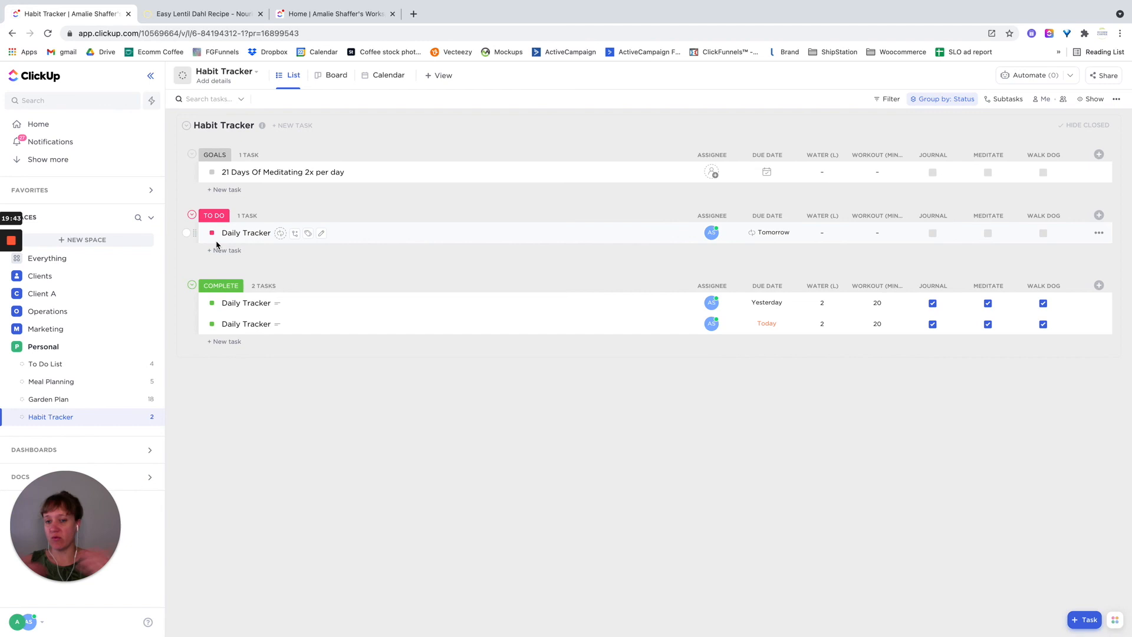
- Add the line "Daily Journal" to the description of the To Do Daily Tracker task and close the task
click(415, 236)
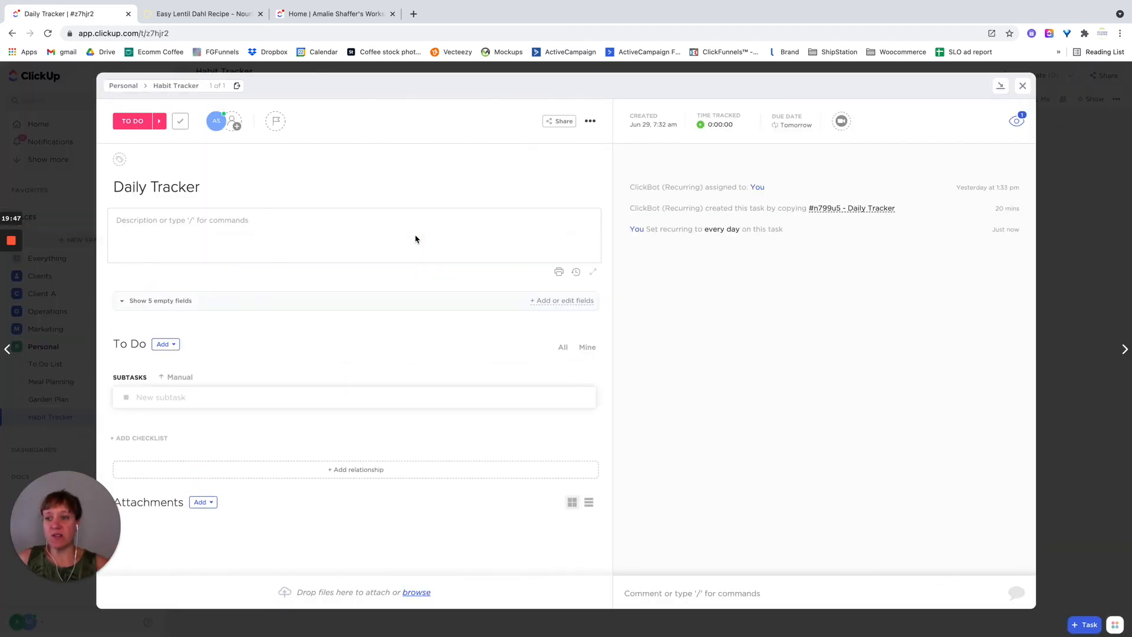
click(248, 245)
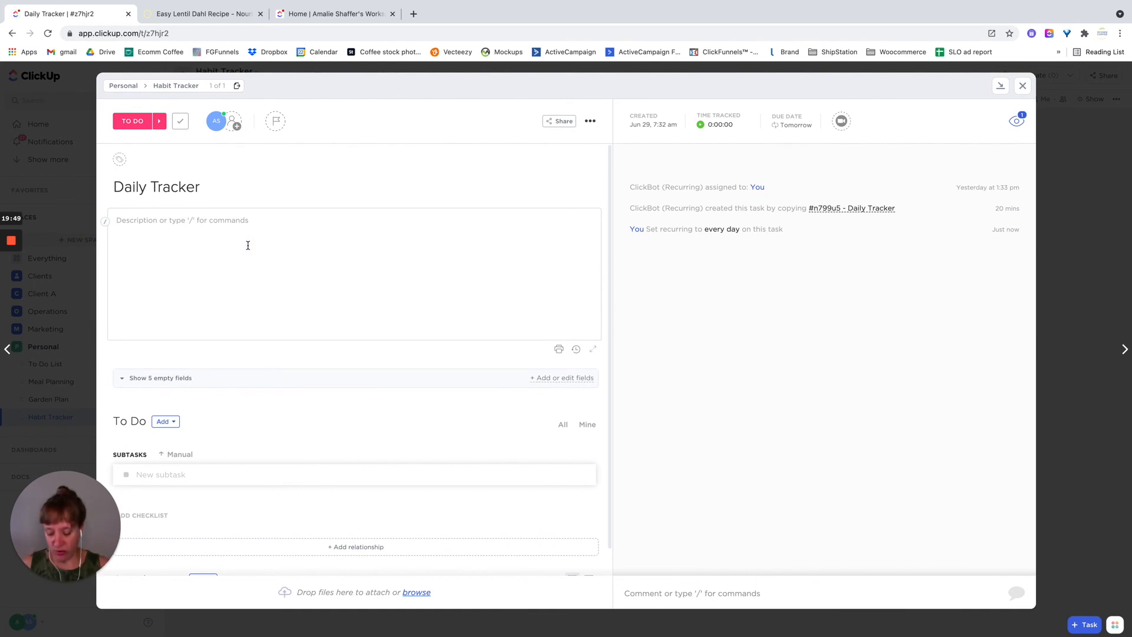
text(Daily Journal)
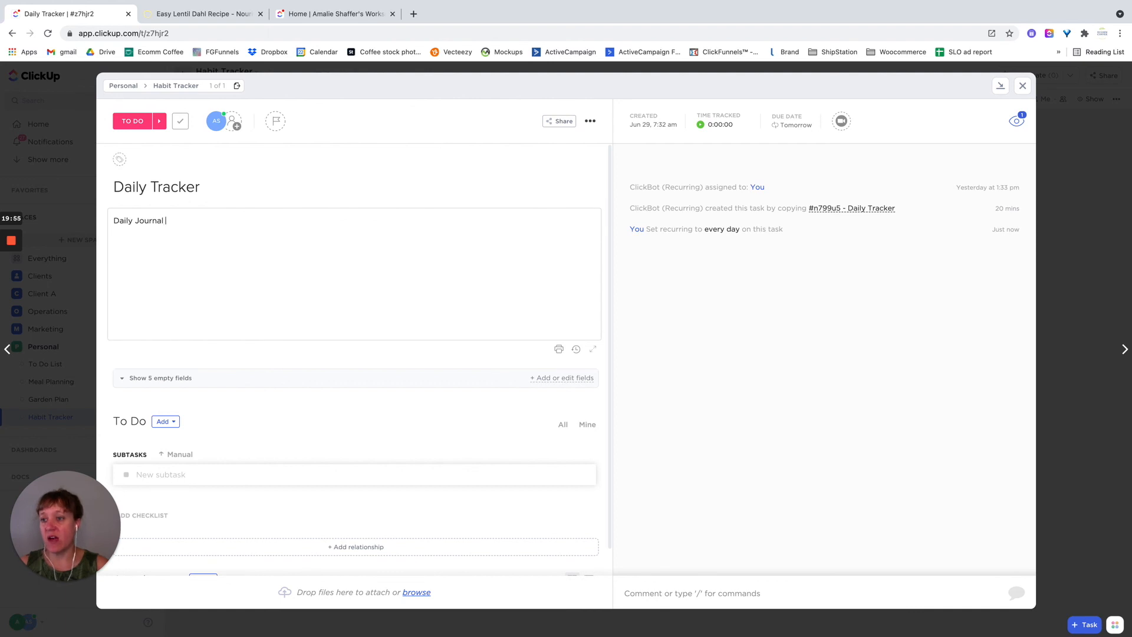
key(Return)
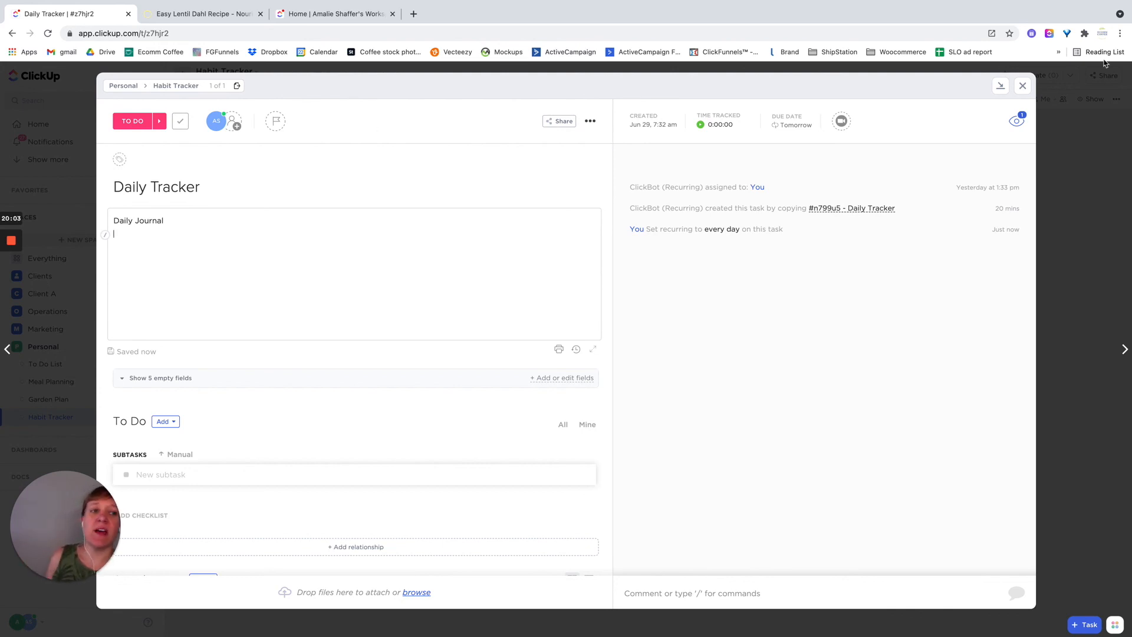
click(1023, 85)
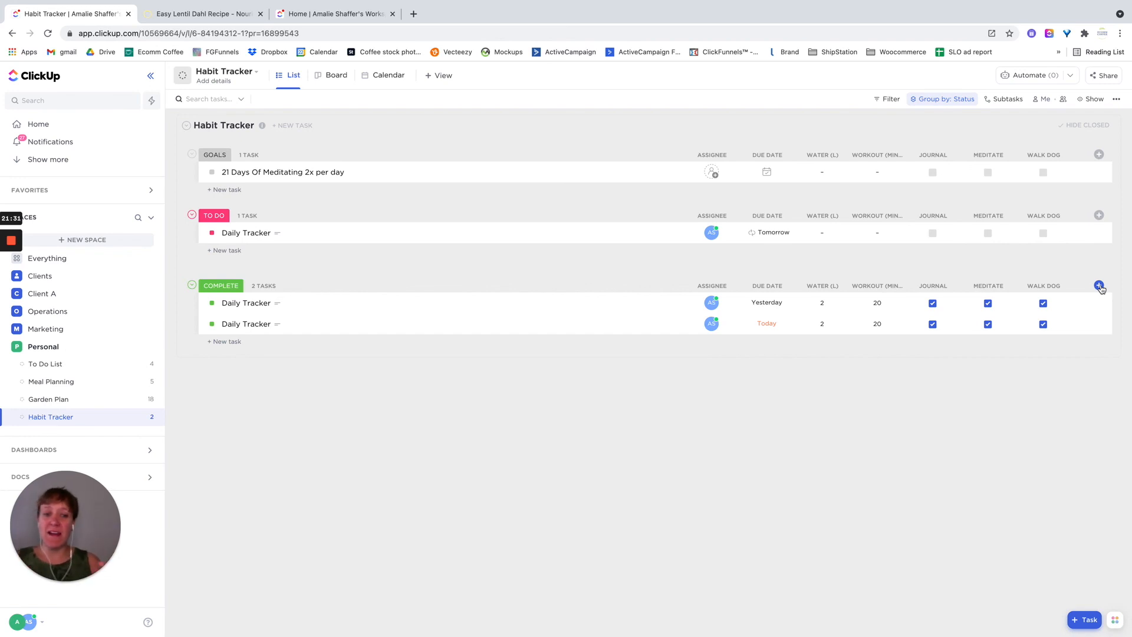
mouse_move(10, 247)
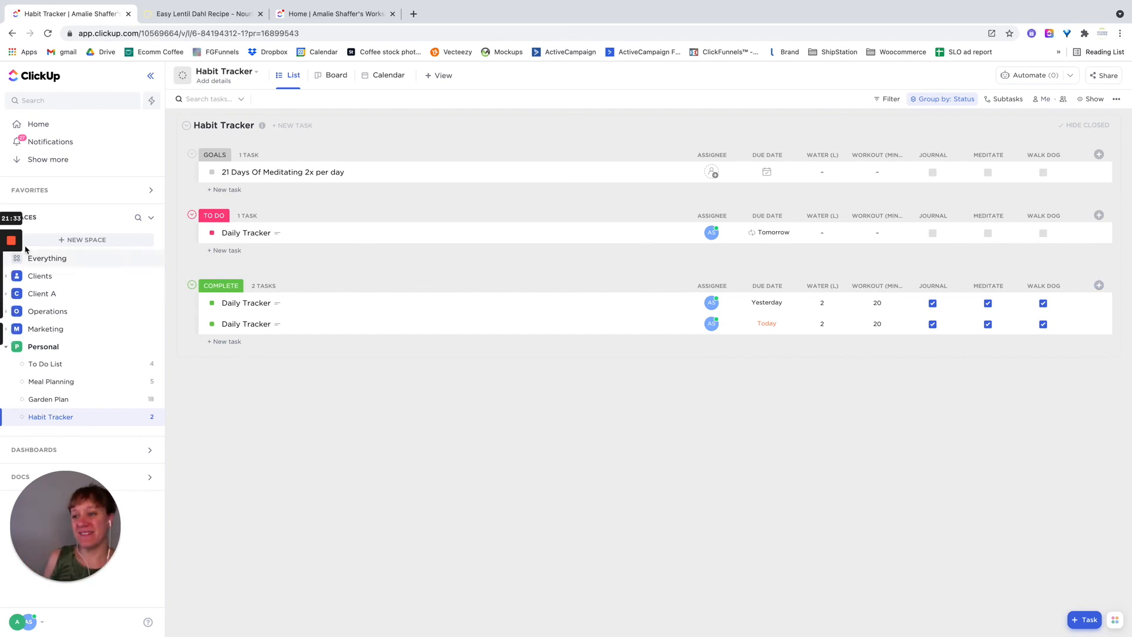